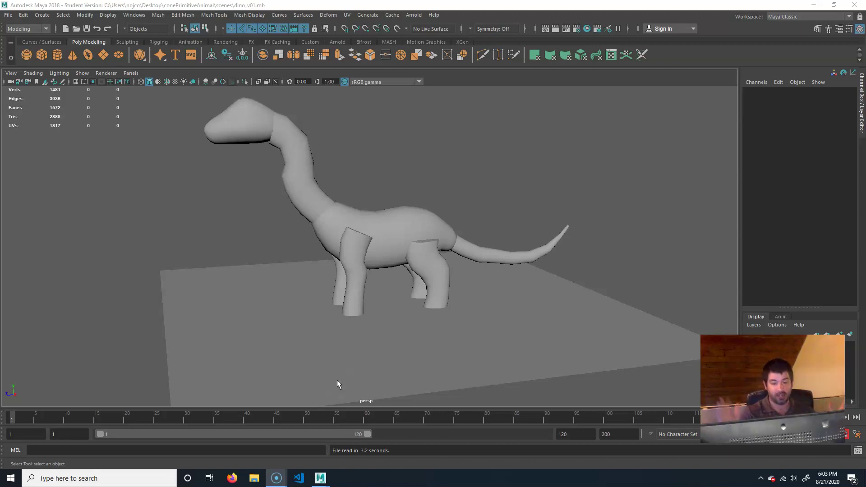
{"action": "left_click", "coordinate": [8, 15]}
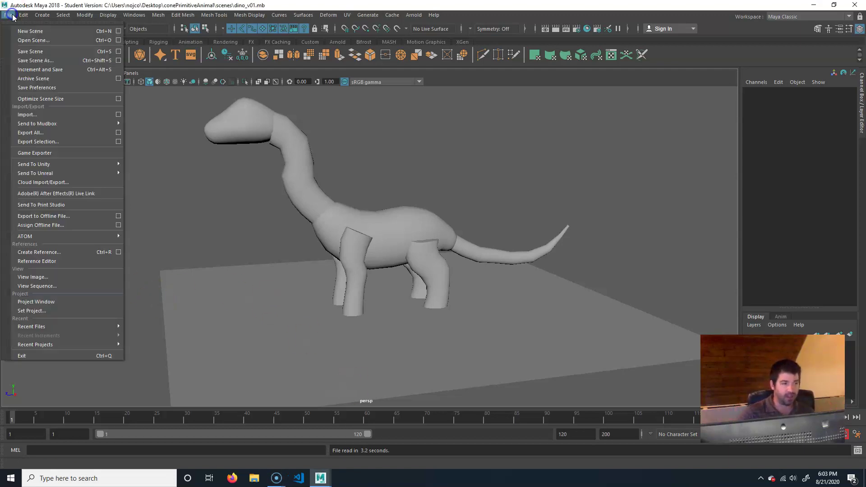
{"action": "left_click", "coordinate": [31, 64]}
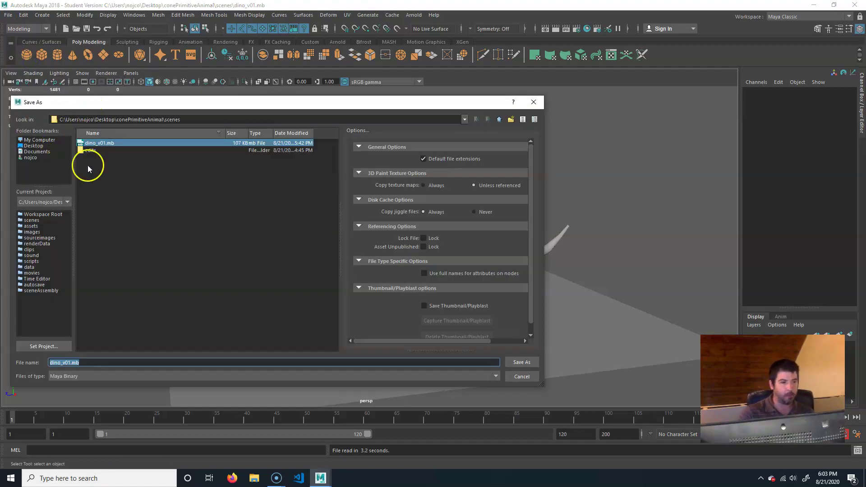
{"action": "left_click", "coordinate": [64, 363]}
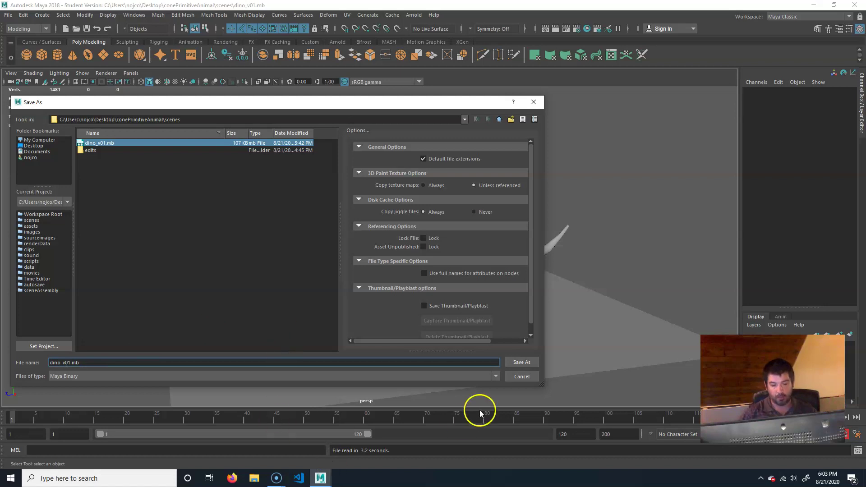
{"action": "left_click", "coordinate": [523, 375]}
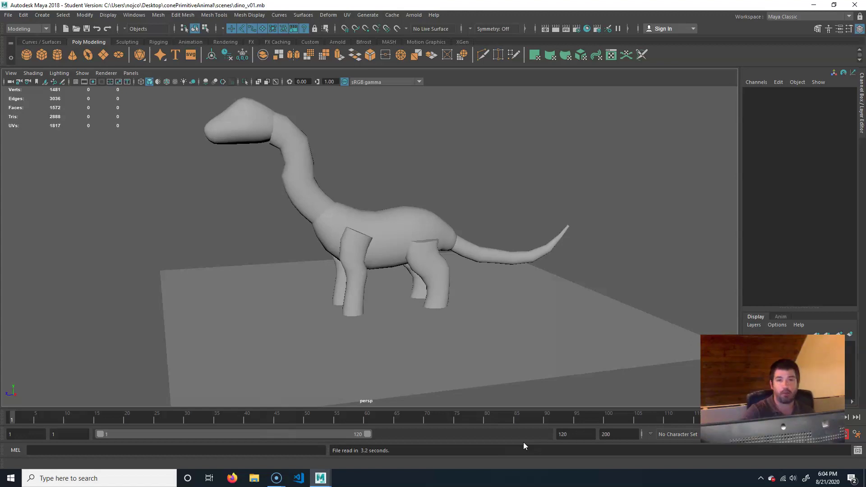
Examine the separate pieces of the dinosaur by selecting its body, legs, neck and head one by one.
{"action": "mouse_move", "coordinate": [471, 245]}
{"action": "left_mouse_down", "text": "alt"}
{"action": "mouse_move", "coordinate": [414, 241]}
{"action": "mouse_move", "coordinate": [460, 257]}
{"action": "left_mouse_up", "text": "alt"}
{"action": "left_click", "coordinate": [407, 226]}
{"action": "left_click", "coordinate": [432, 273]}
{"action": "left_click", "coordinate": [412, 282]}
{"action": "left_click", "coordinate": [363, 280]}
{"action": "left_click", "coordinate": [345, 287]}
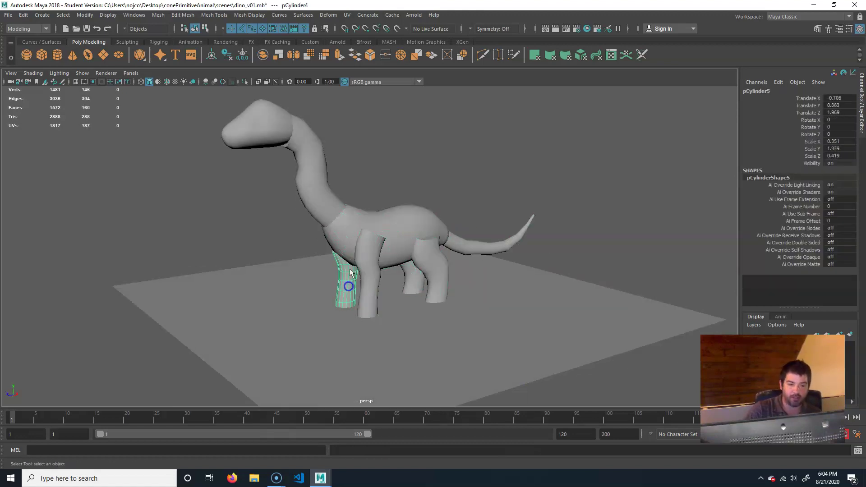
{"action": "left_click", "coordinate": [316, 208]}
{"action": "left_click", "coordinate": [310, 182]}
{"action": "left_click", "coordinate": [248, 120]}
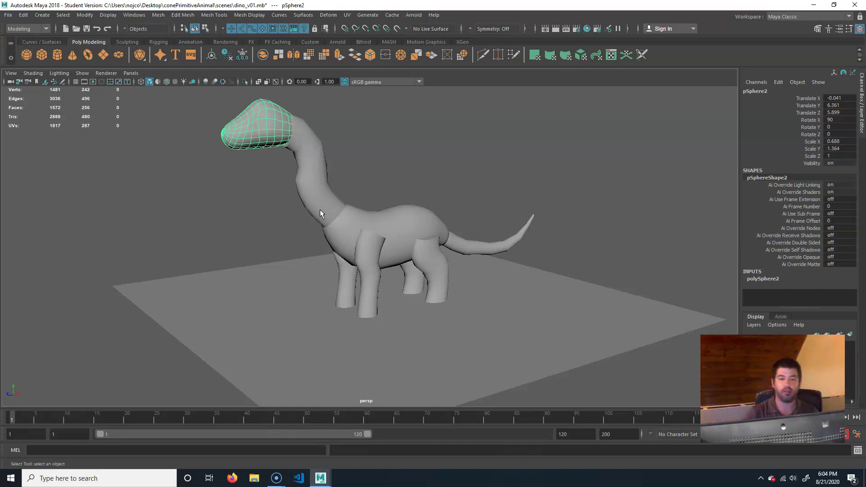
Combine all the dinosaur's body parts into one mesh, leaving the ground plane out of the selection.
{"action": "right_click_drag", "start_coordinate": [504, 241], "coordinate": [305, 253], "text": "alt"}
{"action": "left_click_drag", "start_coordinate": [396, 276], "coordinate": [383, 293], "text": "alt"}
{"action": "middle_click_drag", "start_coordinate": [382, 293], "coordinate": [445, 276], "text": "alt"}
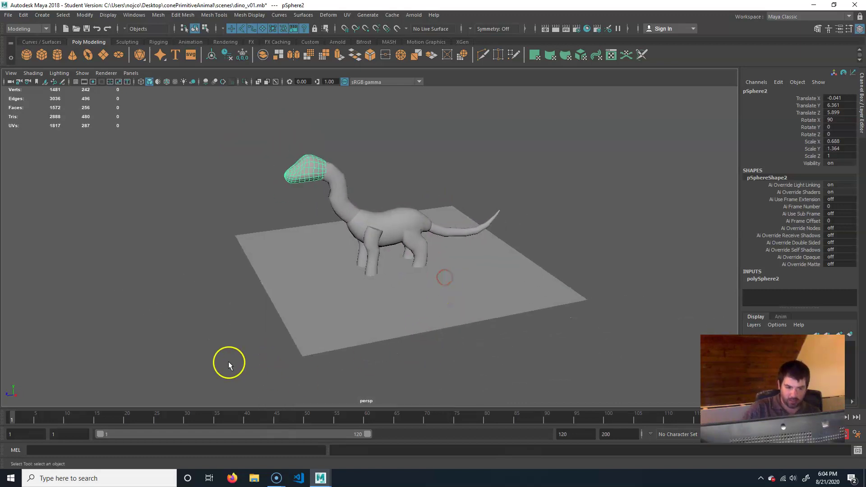
{"action": "left_click_drag", "start_coordinate": [199, 369], "coordinate": [640, 113]}
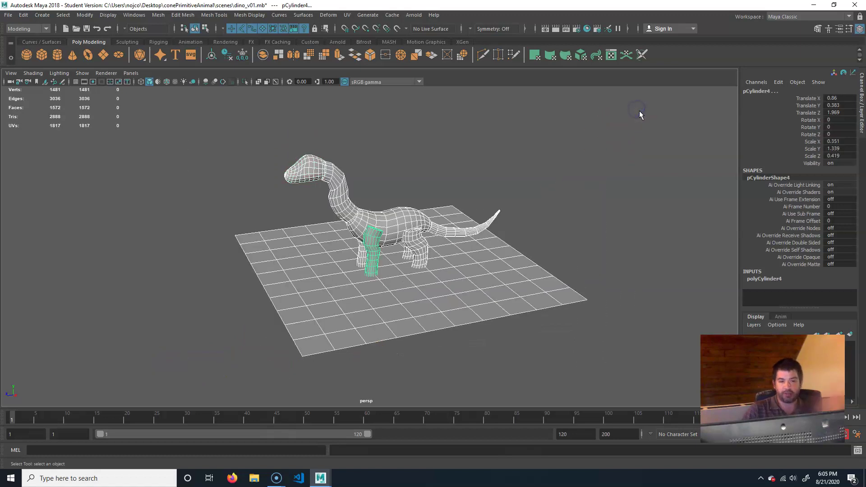
{"action": "left_click", "coordinate": [301, 265], "text": "shift"}
{"action": "left_click_drag", "start_coordinate": [361, 266], "coordinate": [296, 247], "text": "alt"}
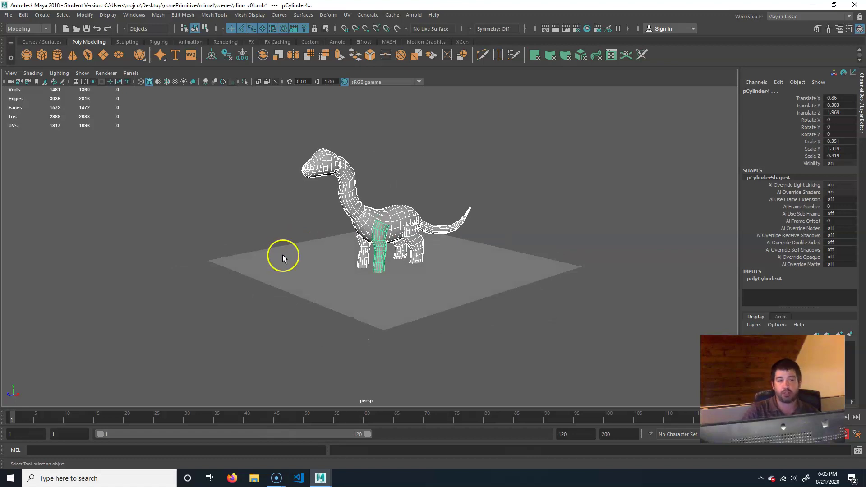
{"action": "left_click", "coordinate": [26, 30]}
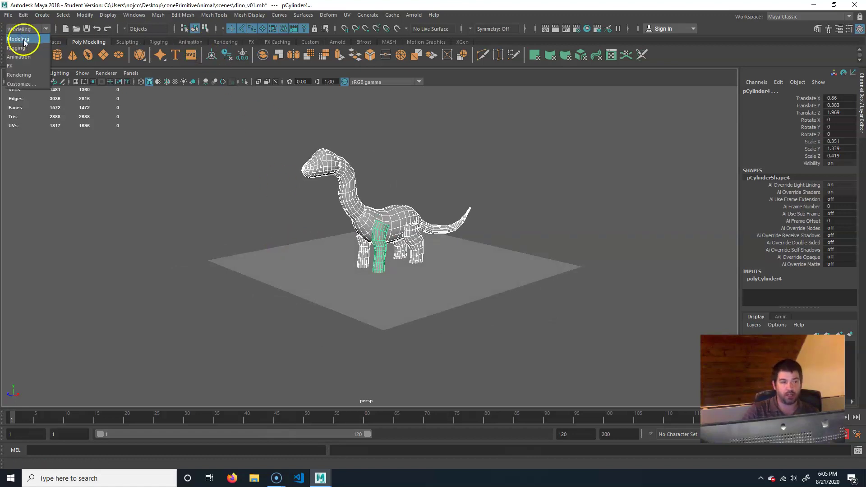
{"action": "left_click", "coordinate": [20, 48]}
{"action": "left_click", "coordinate": [32, 29]}
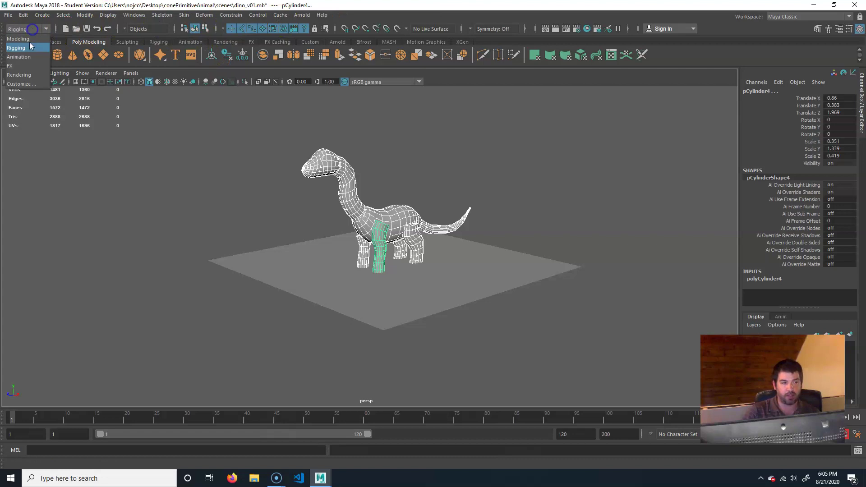
{"action": "left_click", "coordinate": [18, 39]}
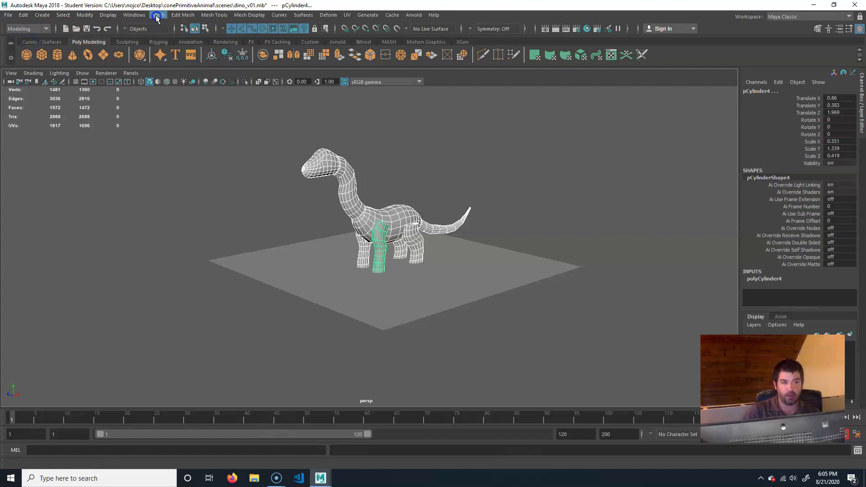
{"action": "left_click", "coordinate": [157, 16]}
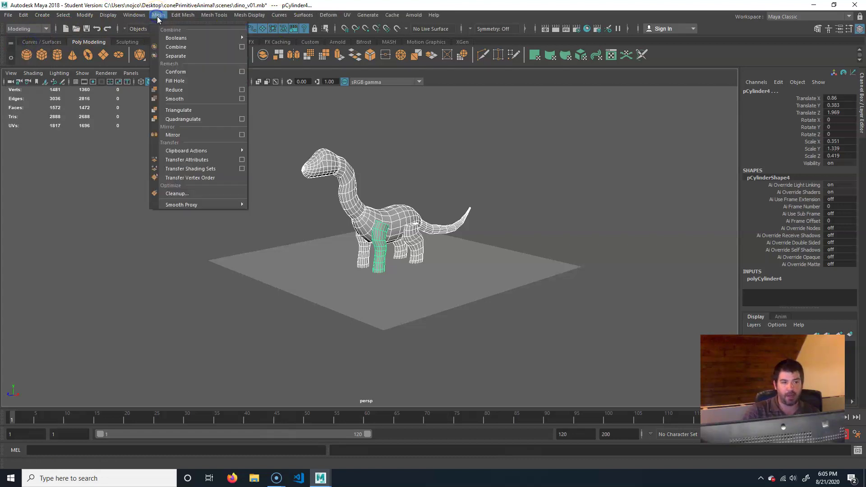
{"action": "left_click", "coordinate": [190, 50]}
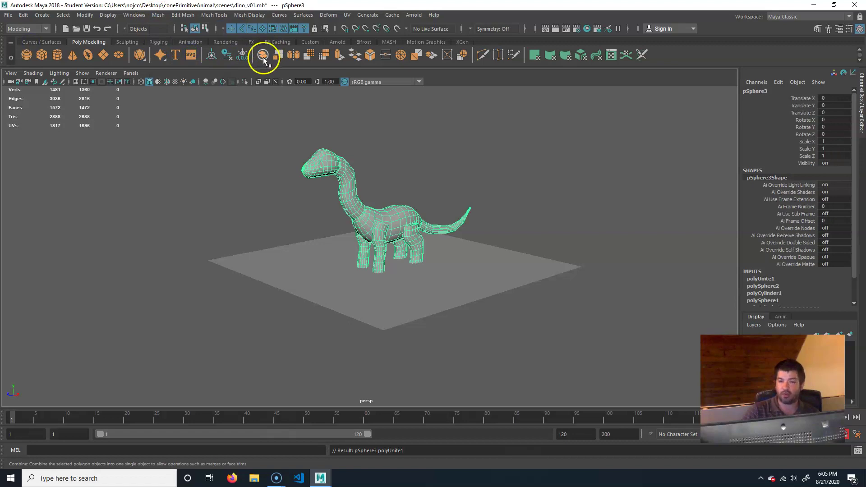
Rename the combined dinosaur mesh to dino_geo.
{"action": "double_click", "coordinate": [757, 90]}
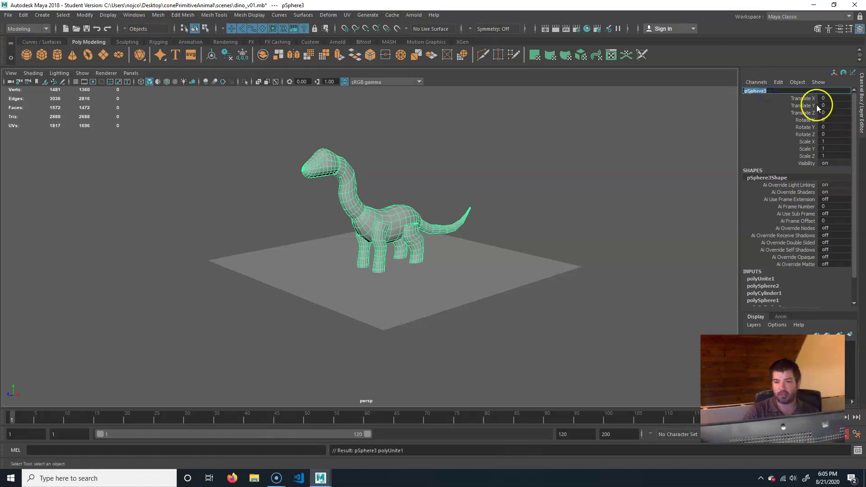
{"action": "type", "text": "dino"}
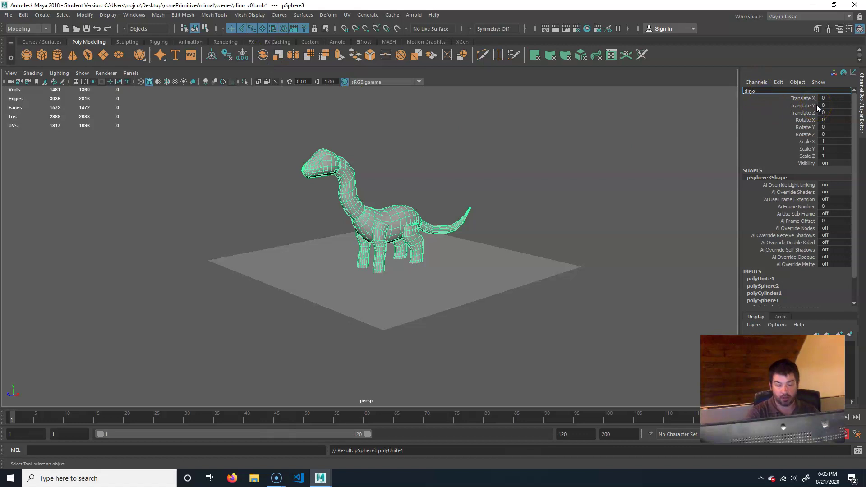
{"action": "type", "text": "_geo"}
{"action": "key", "text": "Return"}
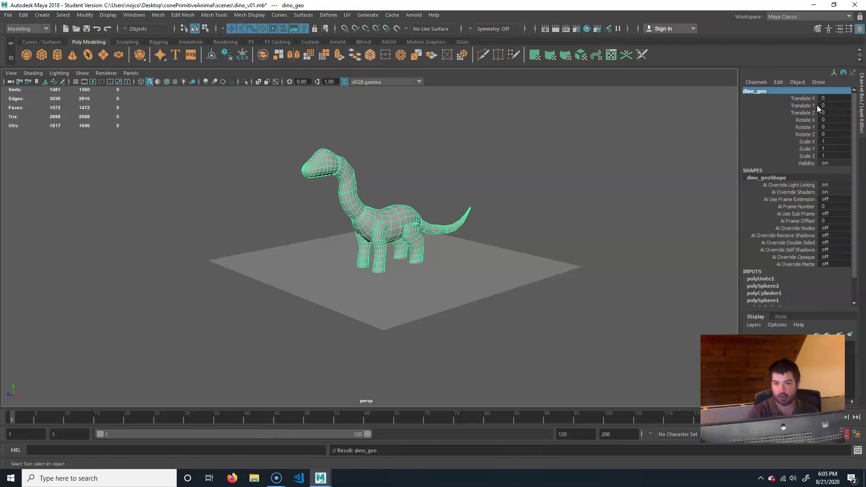
{"action": "left_click", "coordinate": [758, 93]}
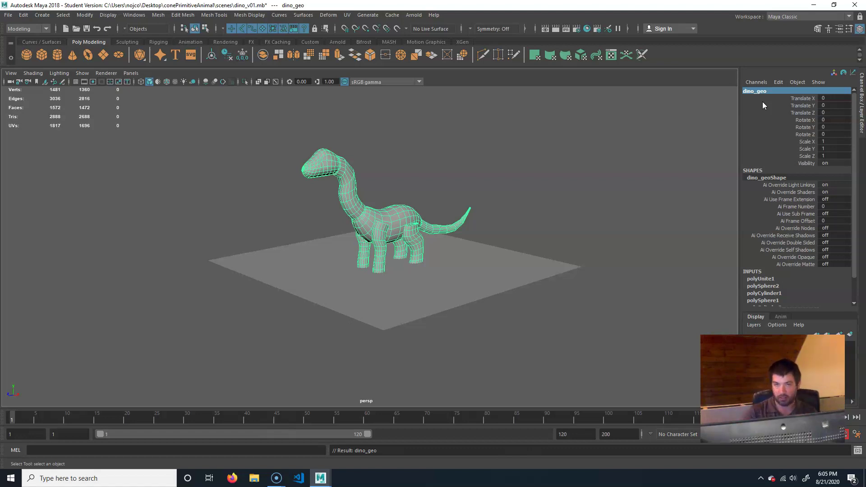
Rename the ground plane to ground_geo.
{"action": "left_click", "coordinate": [479, 286]}
{"action": "left_click", "coordinate": [767, 91]}
{"action": "type", "text": "g"}
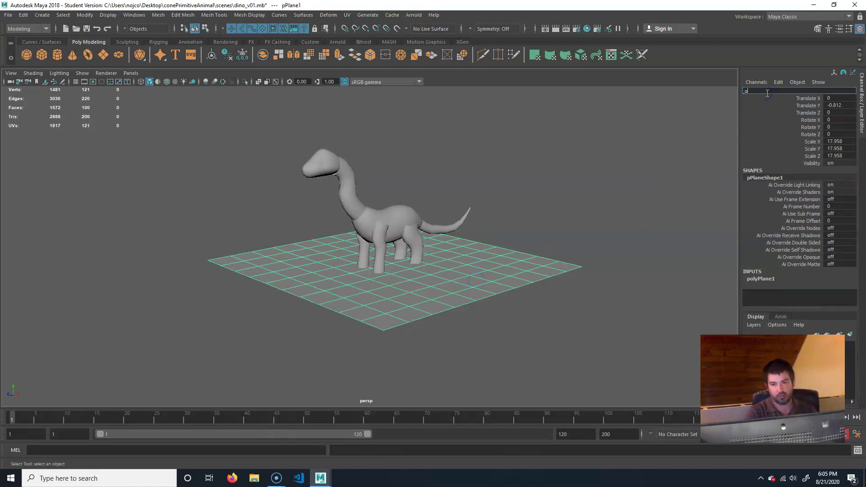
{"action": "type", "text": "round_geo"}
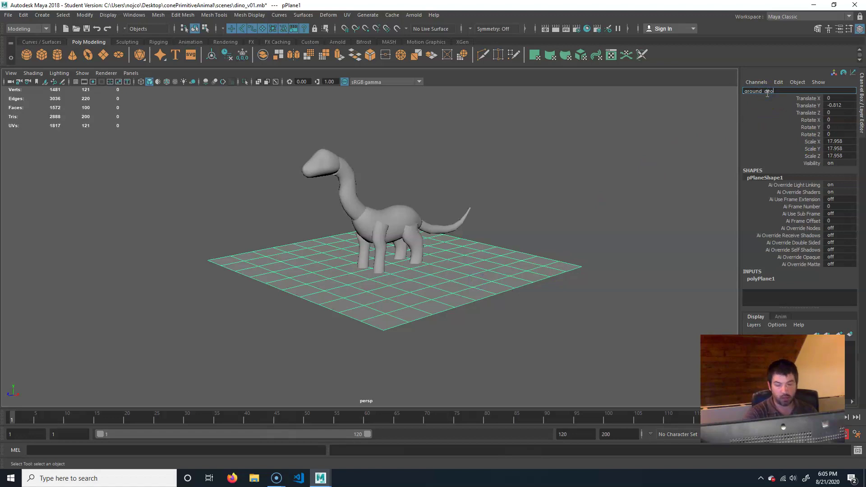
{"action": "key", "text": "Return"}
Clear the selection, then open the Hypershade and place its window so the dinosaur stays visible.
{"action": "left_click_drag", "start_coordinate": [440, 219], "coordinate": [456, 228], "text": "alt"}
{"action": "middle_click_drag", "start_coordinate": [354, 236], "coordinate": [508, 228], "text": "alt"}
{"action": "left_click_drag", "start_coordinate": [482, 311], "coordinate": [470, 301], "text": "alt"}
{"action": "middle_click_drag", "start_coordinate": [436, 285], "coordinate": [397, 302], "text": "alt"}
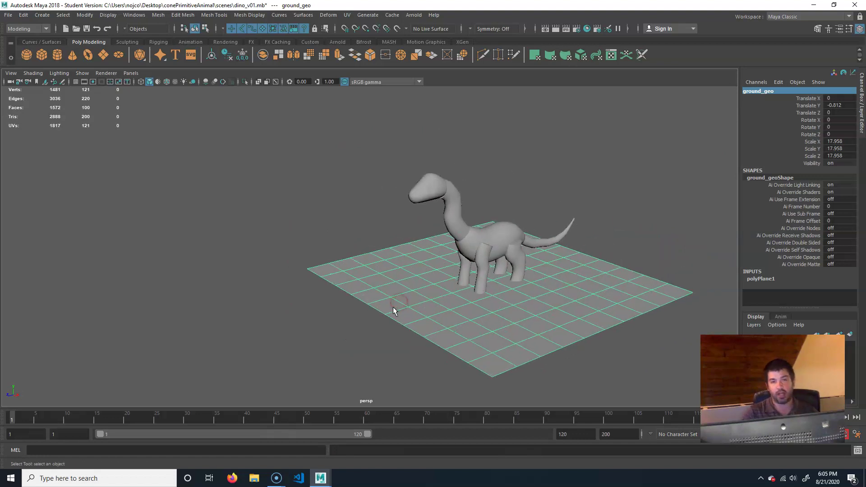
{"action": "left_click", "coordinate": [520, 205]}
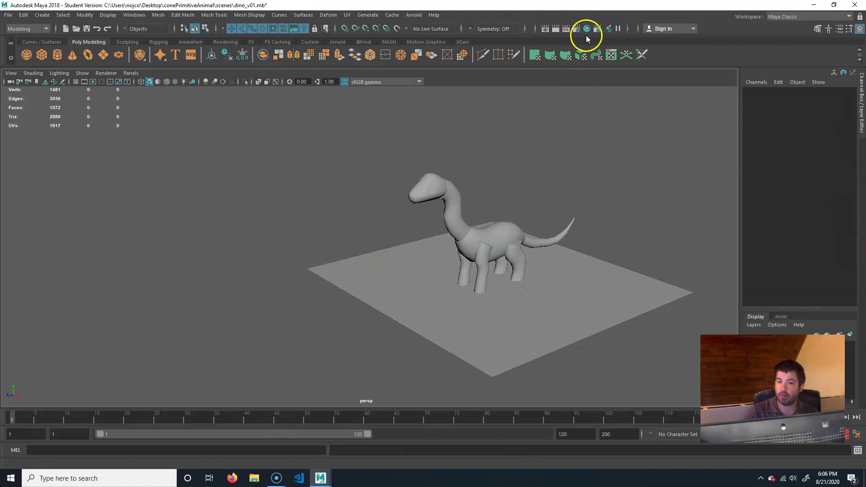
{"action": "left_click", "coordinate": [132, 16]}
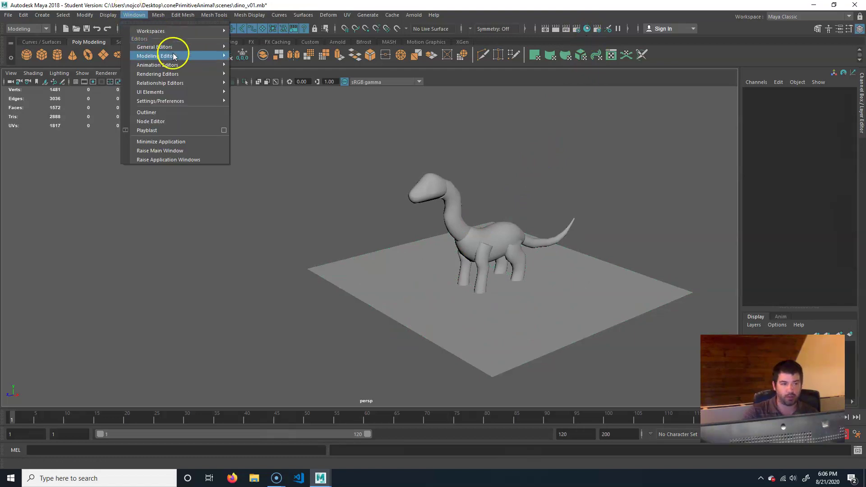
{"action": "mouse_move", "coordinate": [176, 74]}
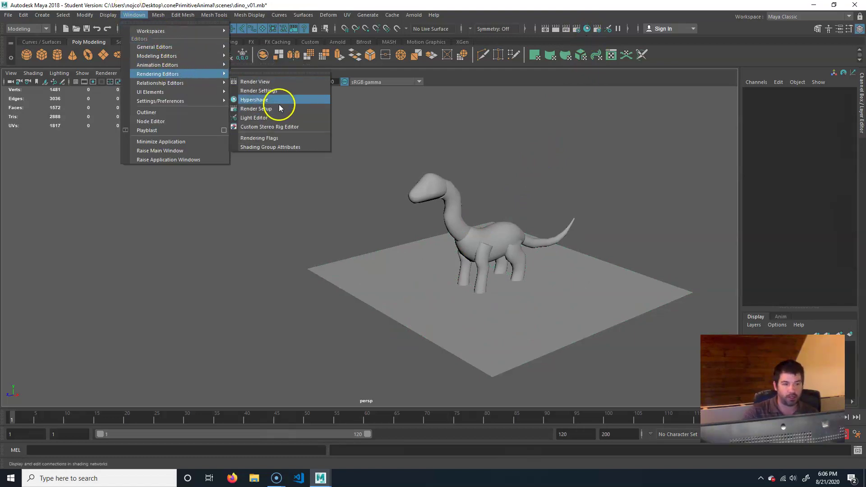
{"action": "left_click", "coordinate": [280, 101]}
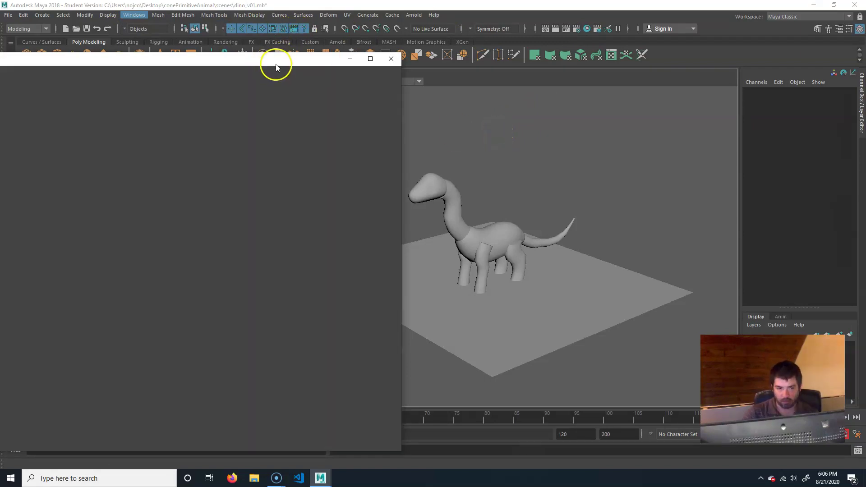
{"action": "left_click_drag", "start_coordinate": [276, 66], "coordinate": [365, 56]}
Inspect the default lambert1 material and compare the dinosaur scene in wireframe and shaded display.
{"action": "left_click_drag", "start_coordinate": [608, 254], "coordinate": [682, 251], "text": "alt"}
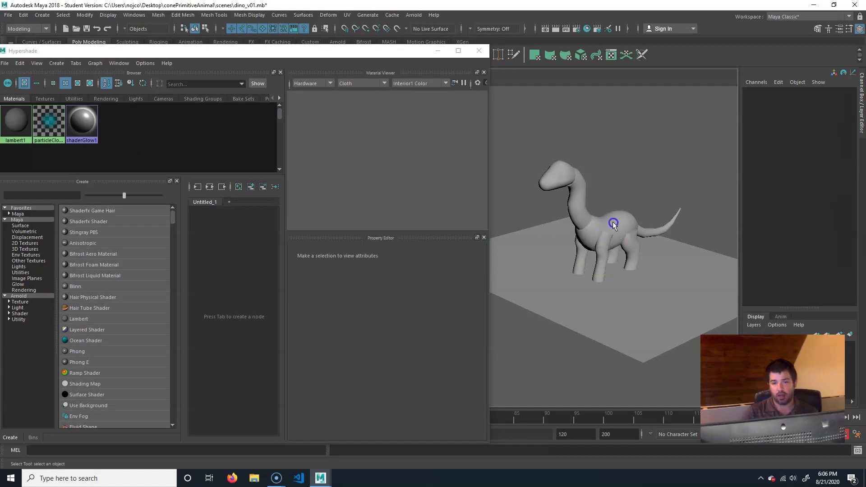
{"action": "left_click", "coordinate": [575, 228]}
{"action": "key", "text": "4"}
{"action": "left_click", "coordinate": [638, 154]}
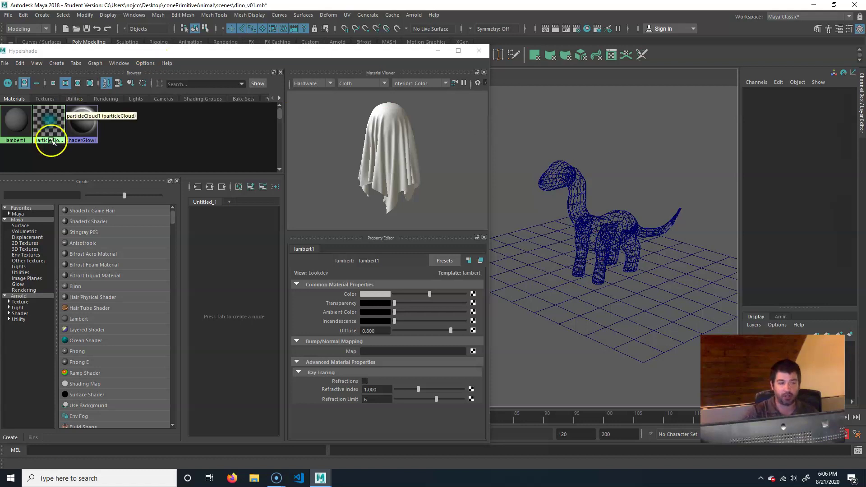
{"action": "key", "text": "5"}
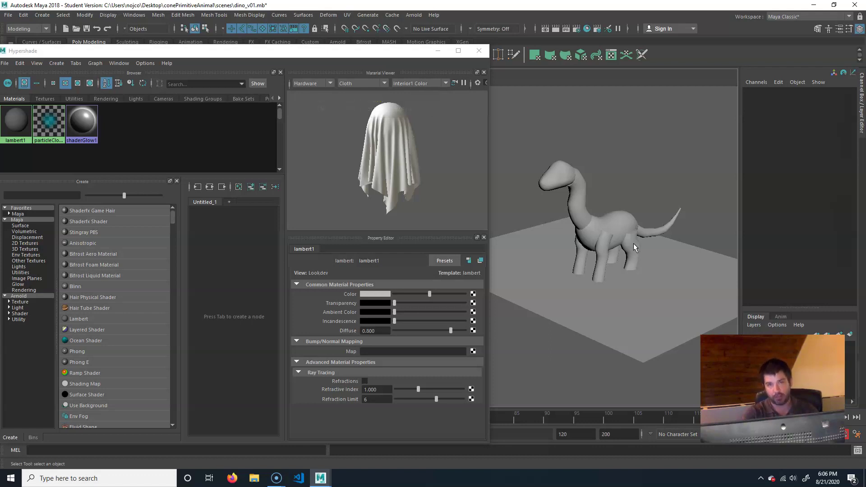
{"action": "mouse_move", "coordinate": [634, 243]}
{"action": "middle_mouse_down", "text": "alt"}
{"action": "mouse_move", "coordinate": [653, 255]}
{"action": "mouse_move", "coordinate": [641, 240]}
{"action": "middle_mouse_up", "text": "alt"}
{"action": "left_click_drag", "start_coordinate": [682, 241], "coordinate": [702, 245], "text": "alt"}
{"action": "right_click_drag", "start_coordinate": [681, 247], "coordinate": [628, 251], "text": "alt"}
{"action": "middle_click_drag", "start_coordinate": [586, 236], "coordinate": [617, 275], "text": "alt"}
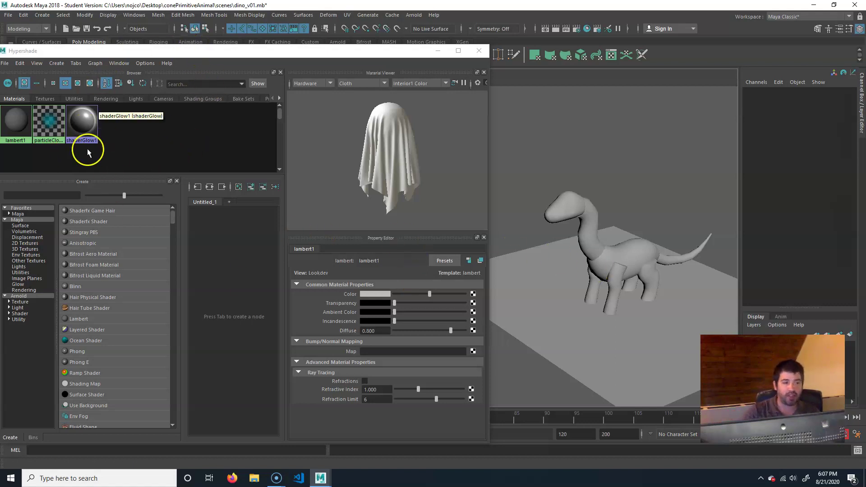
Reposition the Hypershade window and create two new Blinn materials.
{"action": "left_click_drag", "start_coordinate": [164, 51], "coordinate": [190, 37]}
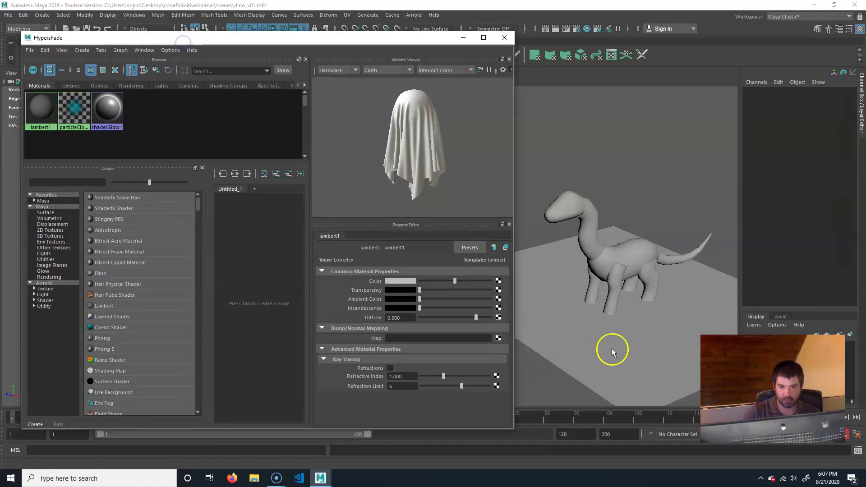
{"action": "left_click", "coordinate": [76, 112]}
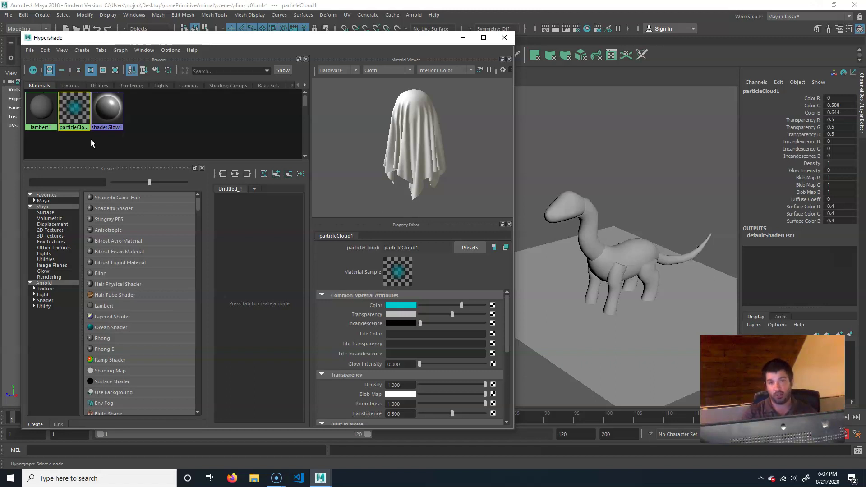
{"action": "left_click", "coordinate": [107, 275]}
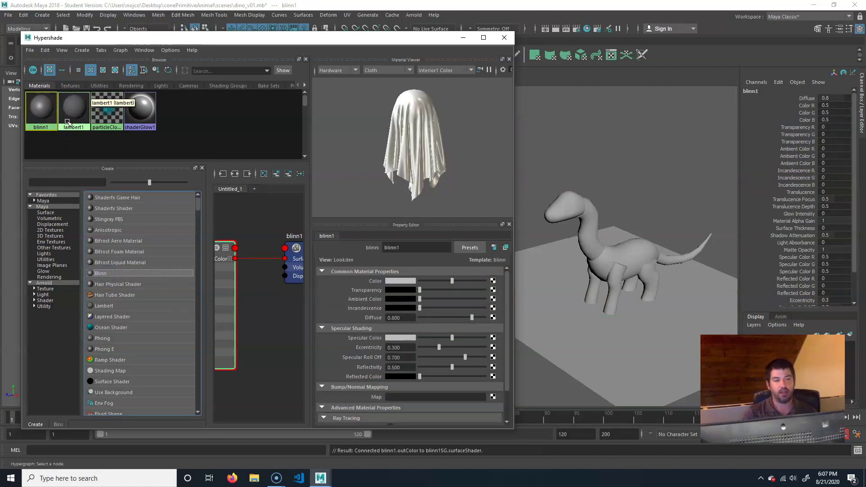
{"action": "mouse_move", "coordinate": [68, 121]}
{"action": "left_mouse_down"}
{"action": "mouse_move", "coordinate": [43, 122]}
{"action": "mouse_move", "coordinate": [53, 117]}
{"action": "mouse_move", "coordinate": [64, 166]}
{"action": "mouse_move", "coordinate": [79, 119]}
{"action": "left_mouse_up"}
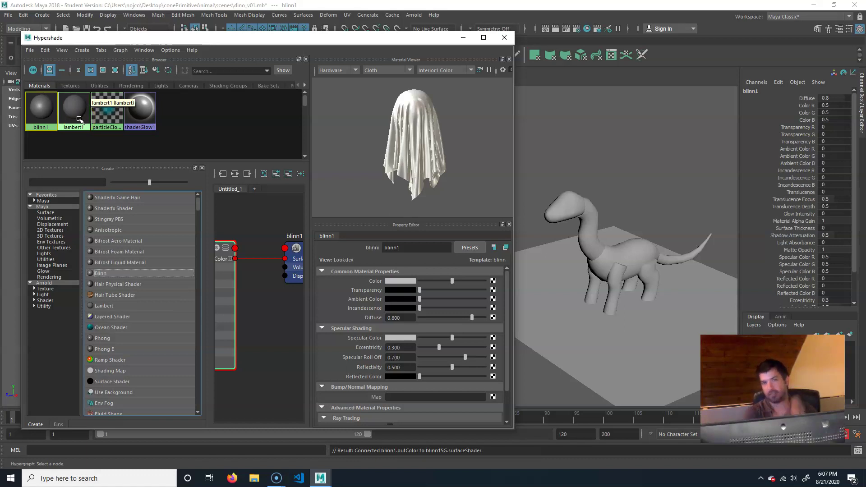
{"action": "left_click_drag", "start_coordinate": [80, 119], "coordinate": [51, 115]}
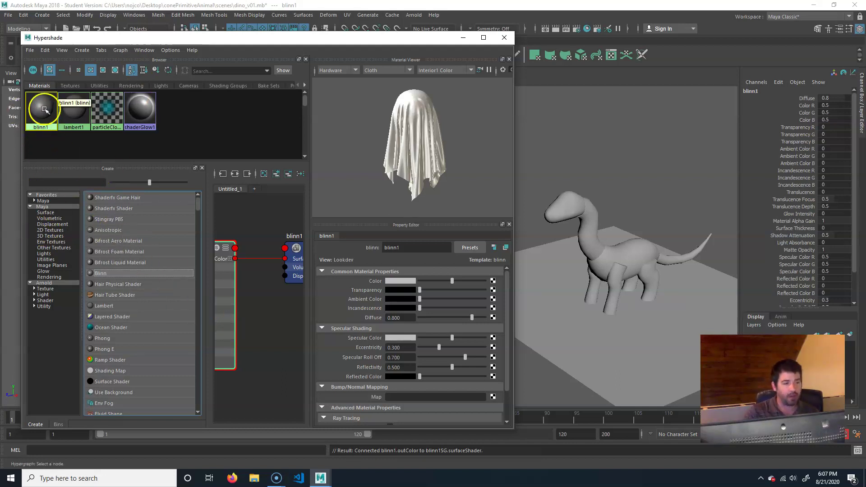
{"action": "left_click", "coordinate": [120, 273]}
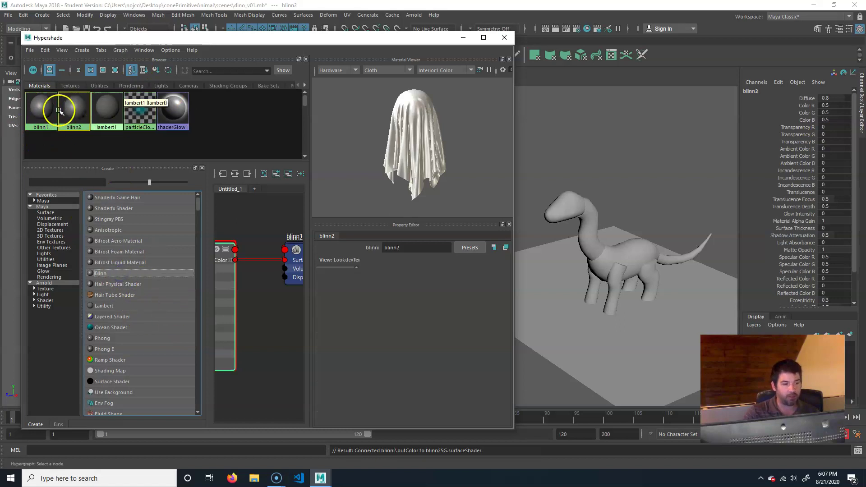
Rename the first Blinn material as grass_mat.
{"action": "left_click", "coordinate": [39, 115]}
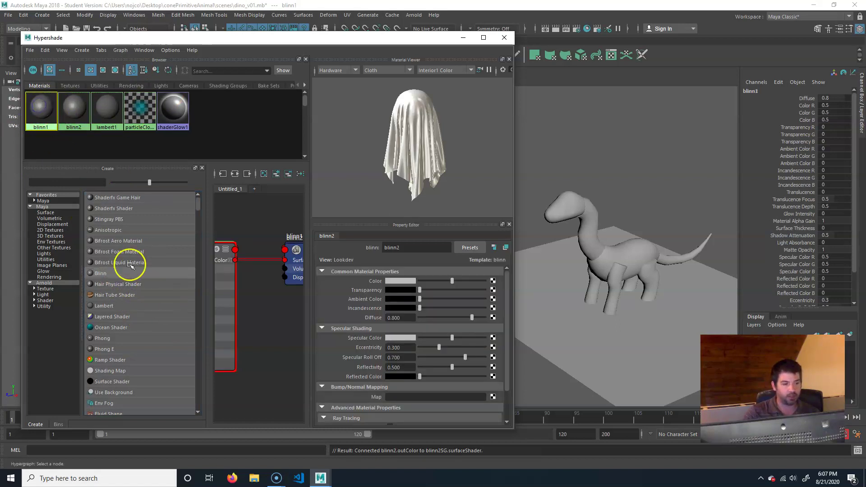
{"action": "left_click_drag", "start_coordinate": [416, 248], "coordinate": [337, 245]}
{"action": "type", "text": "gras"}
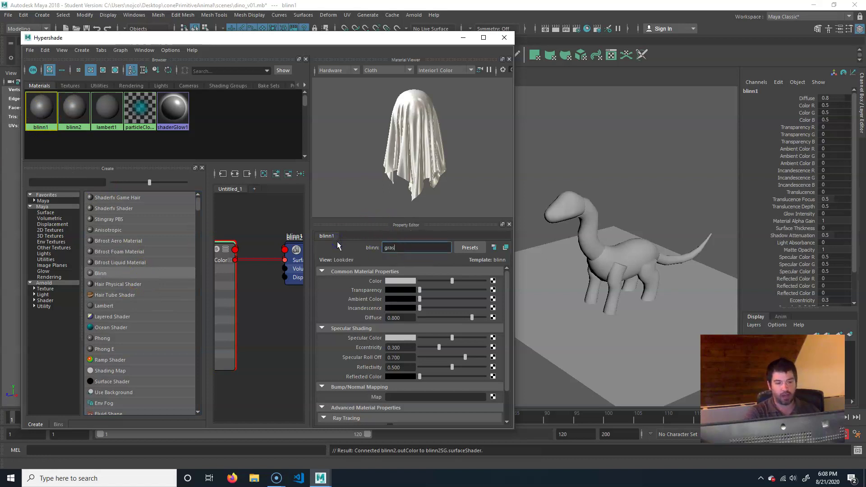
{"action": "type", "text": "s_mat"}
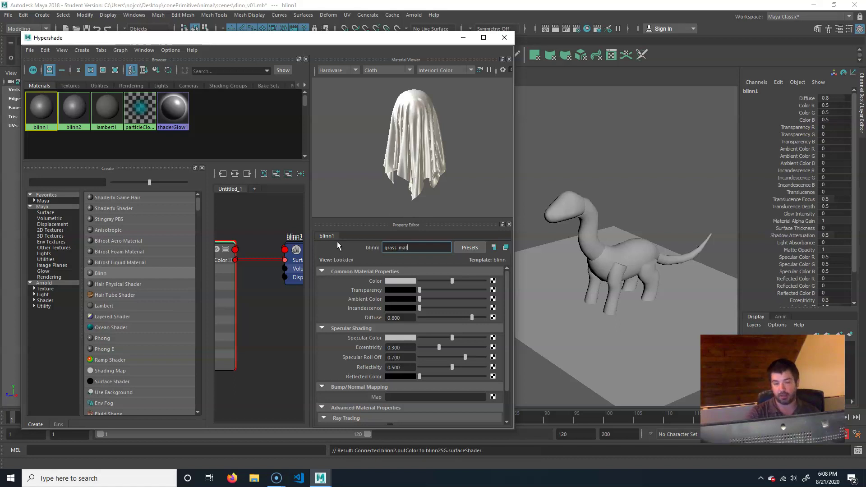
{"action": "key", "text": "Return"}
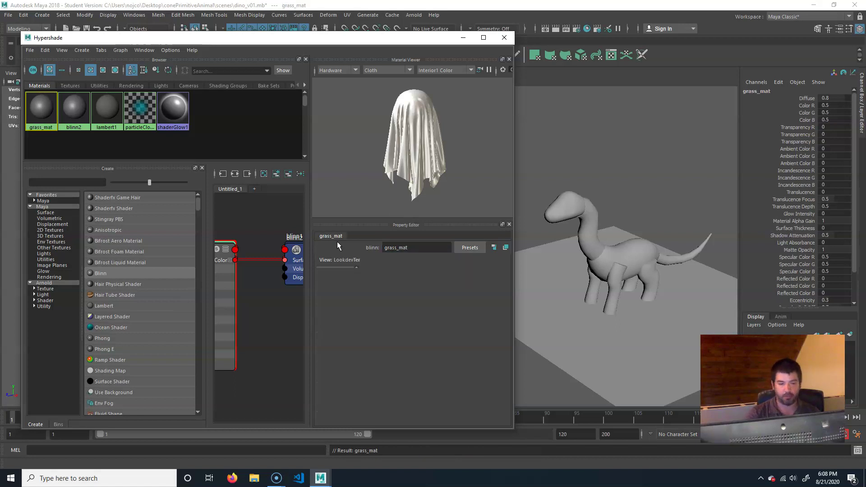
Rename the second Blinn material as dino_mat.
{"action": "left_click", "coordinate": [76, 108]}
{"action": "left_click_drag", "start_coordinate": [404, 246], "coordinate": [339, 247]}
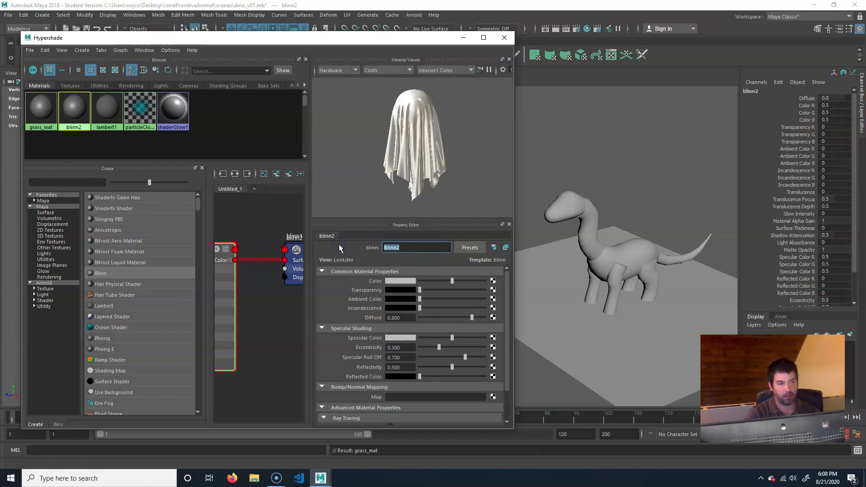
{"action": "type", "text": "D"}
{"action": "type", "text": "ino"}
{"action": "type", "text": "_mat"}
{"action": "key", "text": "Return"}
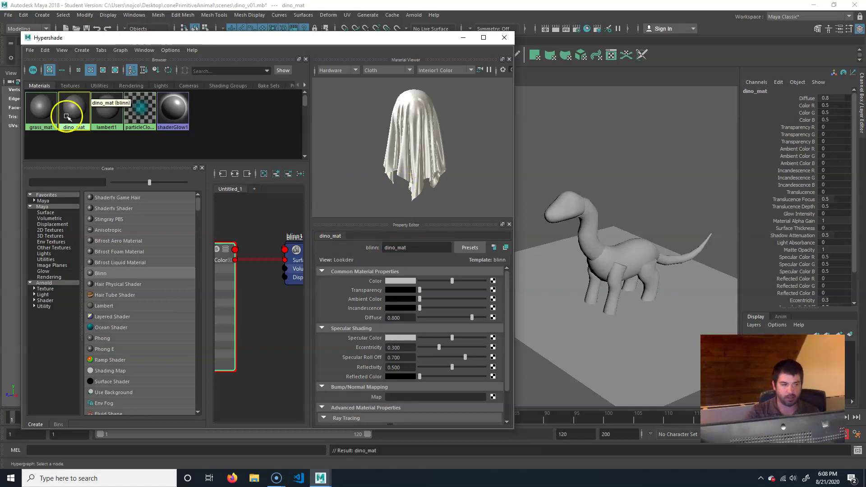
Set grass_mat's color to a dark green with hue 126.92, saturation 0.827 and value 0.187.
{"action": "left_click", "coordinate": [33, 124]}
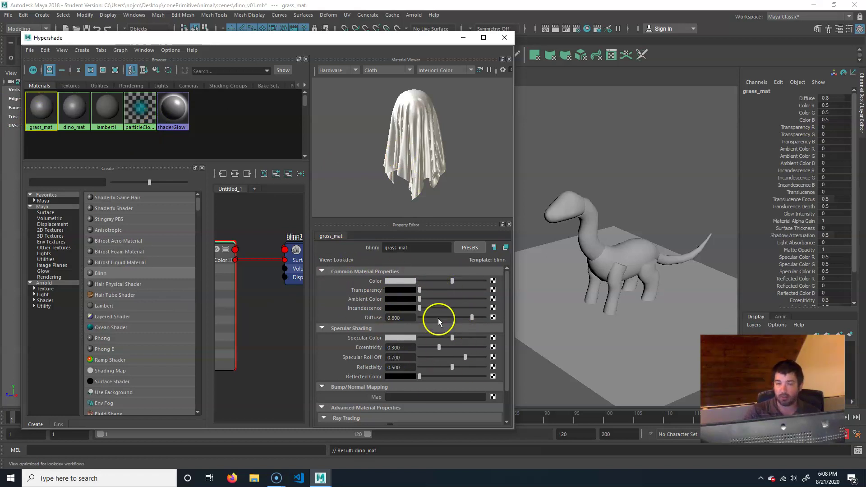
{"action": "left_click", "coordinate": [400, 281]}
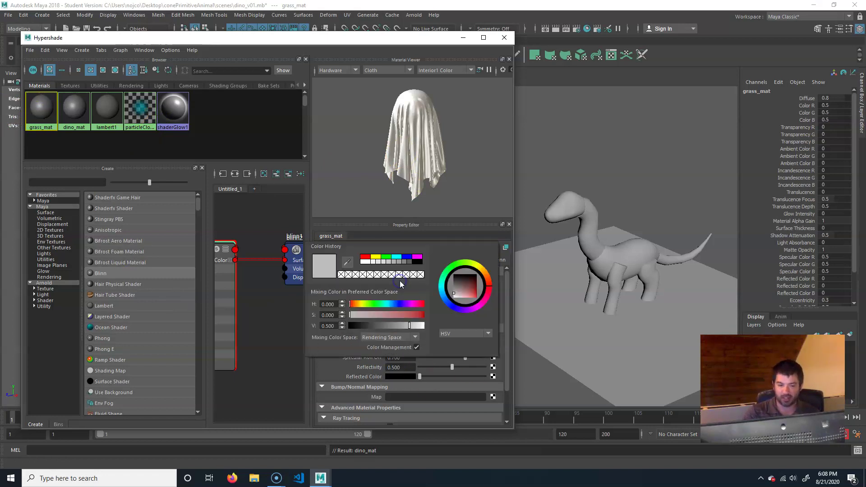
{"action": "left_click_drag", "start_coordinate": [362, 304], "coordinate": [387, 329]}
{"action": "left_click", "coordinate": [421, 314]}
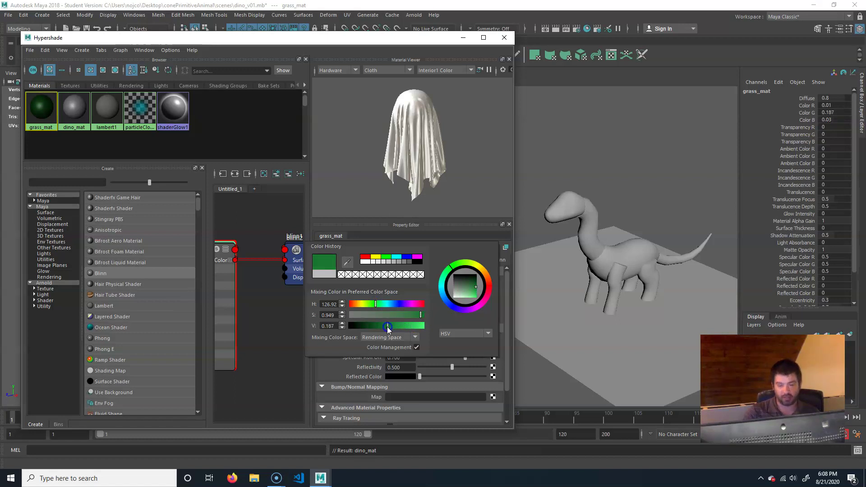
{"action": "left_click_drag", "start_coordinate": [416, 315], "coordinate": [409, 315]}
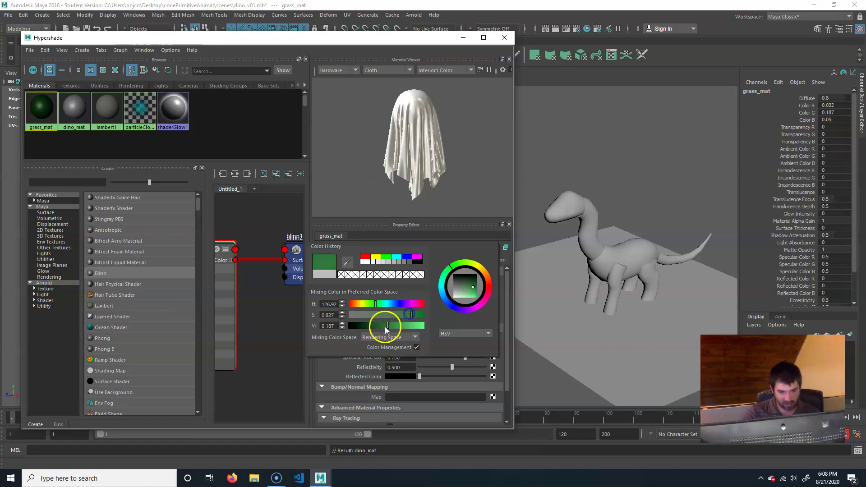
{"action": "left_click", "coordinate": [384, 235]}
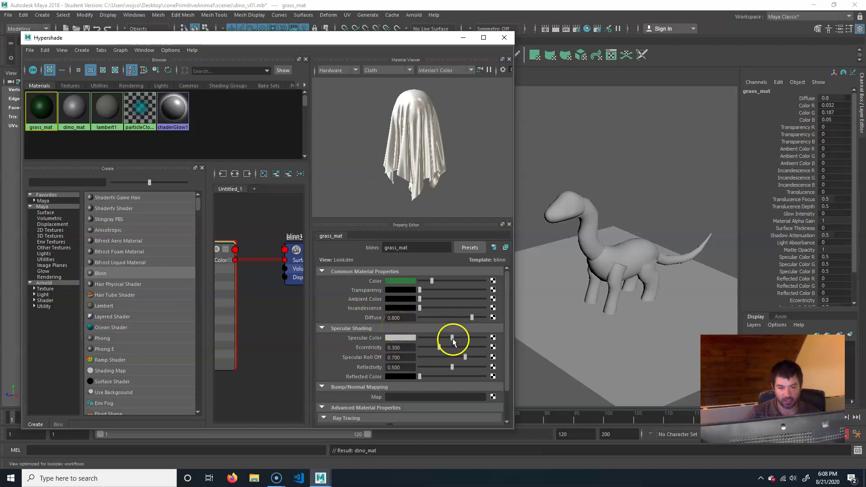
Switch the material preview to a sphere and lower grass_mat's specular color to about 0.084.
{"action": "left_click_drag", "start_coordinate": [453, 339], "coordinate": [419, 338]}
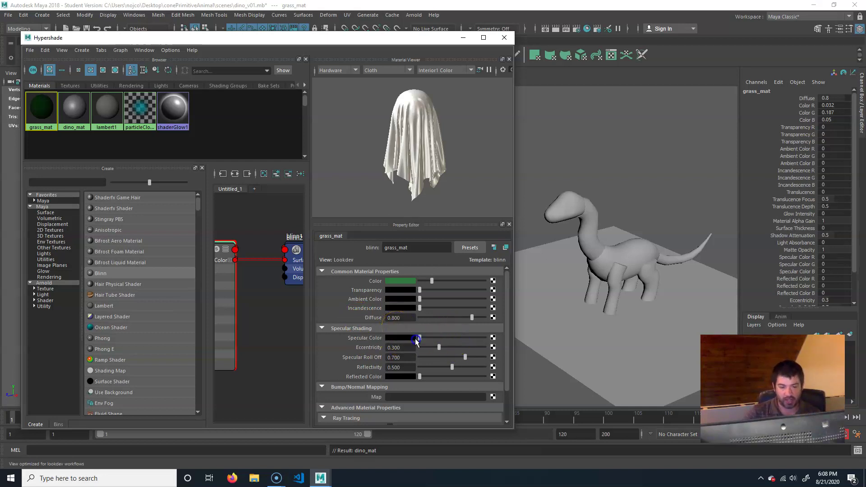
{"action": "left_click", "coordinate": [387, 71]}
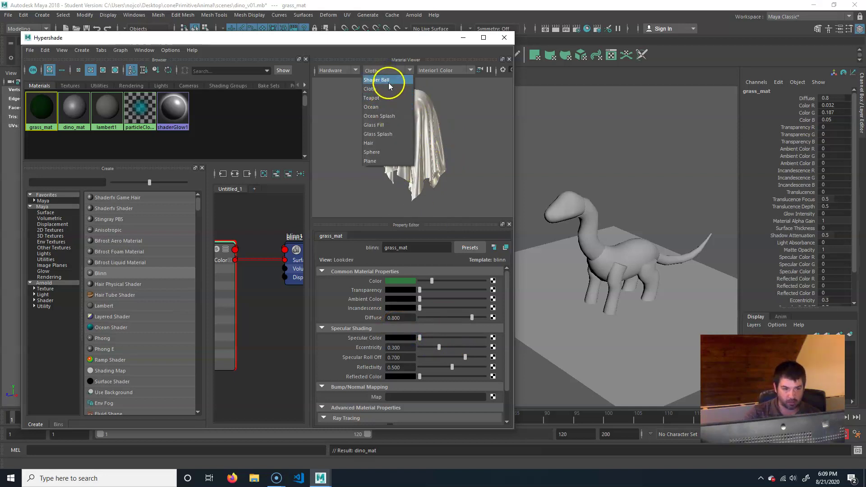
{"action": "left_click", "coordinate": [392, 136]}
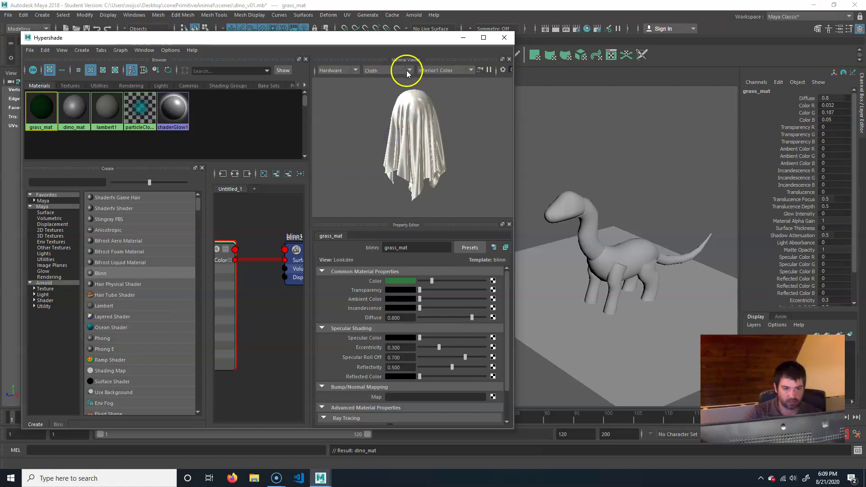
{"action": "left_click", "coordinate": [394, 71]}
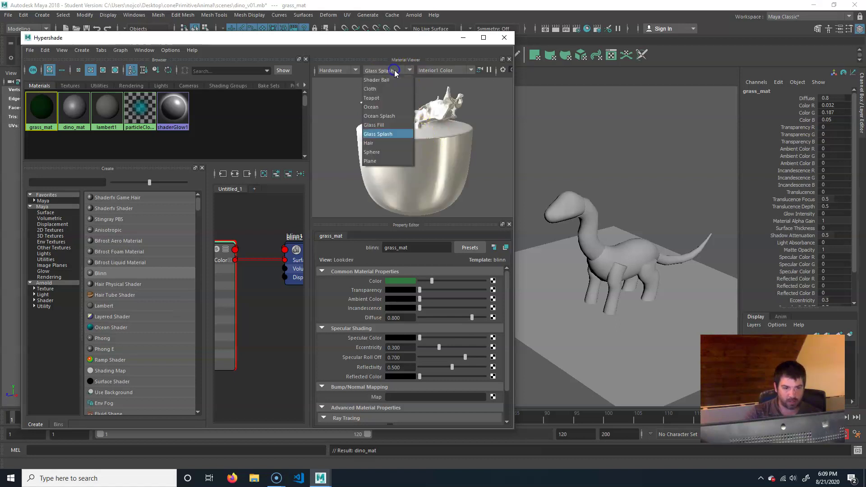
{"action": "left_click", "coordinate": [383, 161]}
{"action": "left_click", "coordinate": [382, 152]}
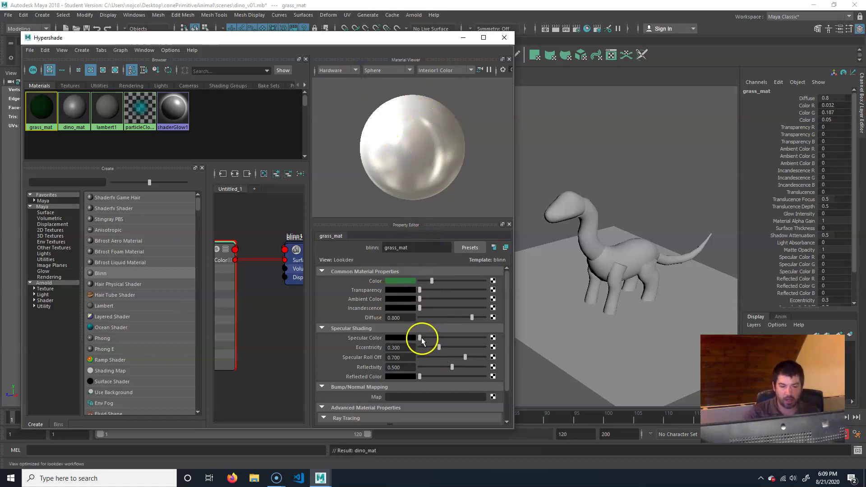
{"action": "left_click_drag", "start_coordinate": [420, 338], "coordinate": [480, 339]}
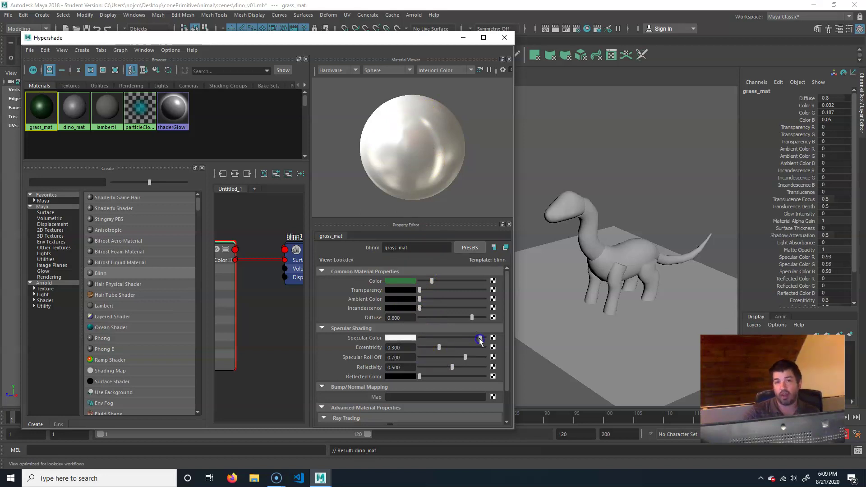
{"action": "left_click_drag", "start_coordinate": [479, 339], "coordinate": [425, 337]}
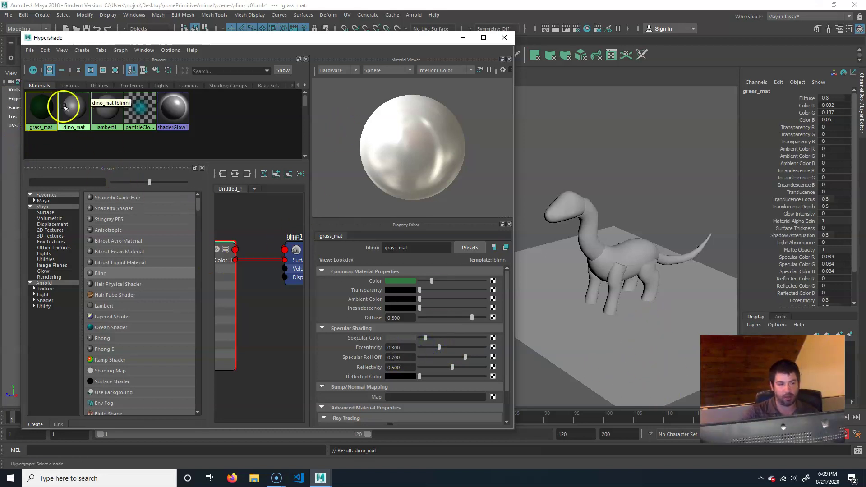
Assign grass_mat to the ground plane and adjust its specular color to about 0.091.
{"action": "middle_click_drag", "start_coordinate": [39, 113], "coordinate": [520, 295]}
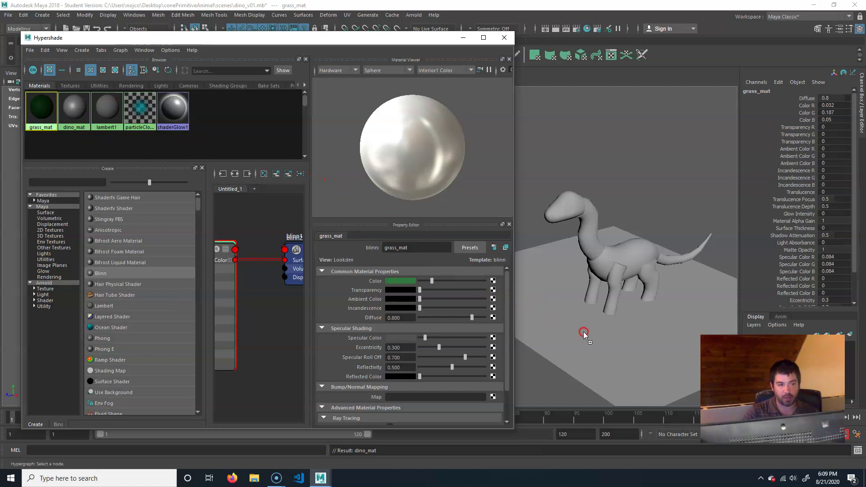
{"action": "middle_click_drag", "start_coordinate": [599, 334], "coordinate": [599, 334]}
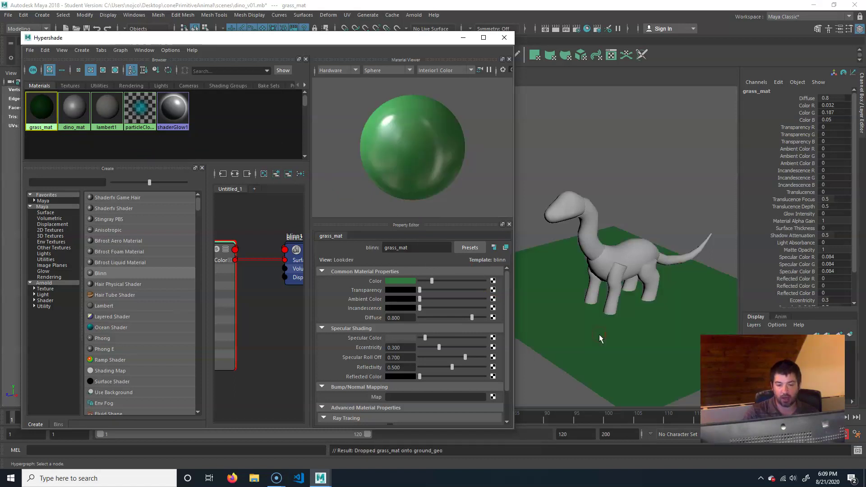
{"action": "mouse_move", "coordinate": [425, 339]}
{"action": "left_mouse_down"}
{"action": "mouse_move", "coordinate": [413, 341]}
{"action": "mouse_move", "coordinate": [424, 337]}
{"action": "left_mouse_up"}
{"action": "left_click", "coordinate": [419, 339]}
{"action": "left_click", "coordinate": [340, 280]}
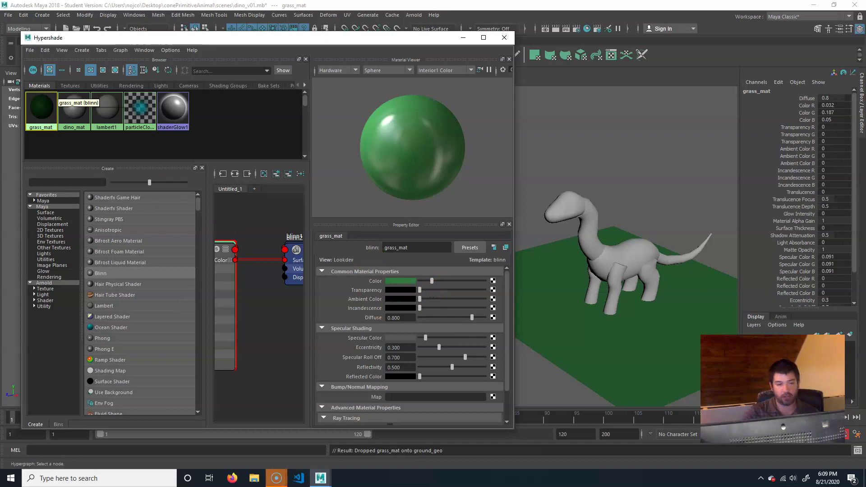
Assign grass_mat to the dinosaur mesh and change the material's color to pure red, with the selection cleared to check the shading.
{"action": "middle_click_drag", "start_coordinate": [68, 118], "coordinate": [563, 219]}
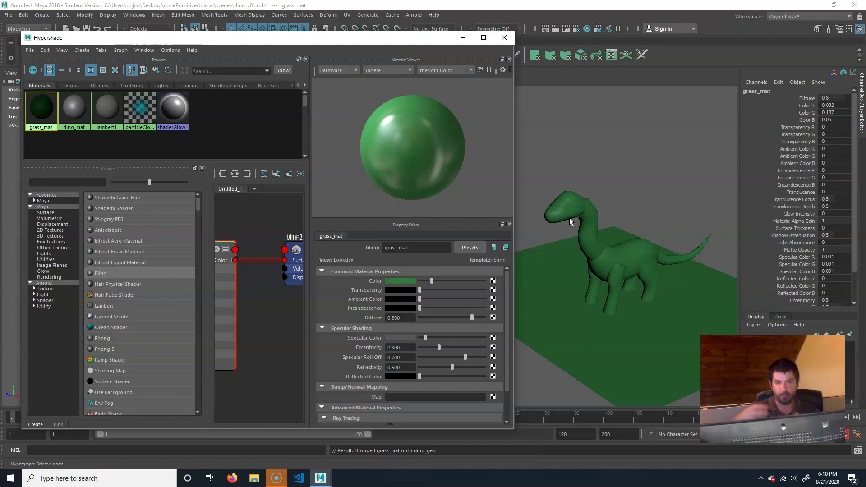
{"action": "mouse_move", "coordinate": [432, 280]}
{"action": "left_mouse_down"}
{"action": "mouse_move", "coordinate": [461, 281]}
{"action": "mouse_move", "coordinate": [435, 282]}
{"action": "left_mouse_up"}
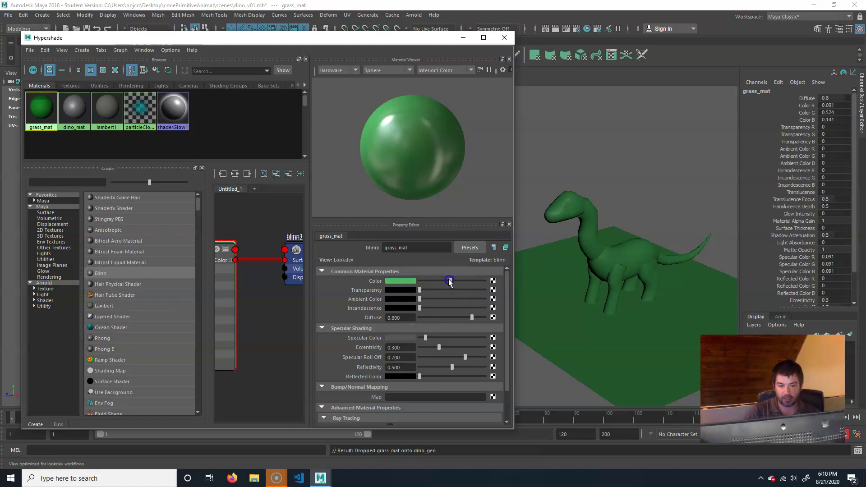
{"action": "left_click", "coordinate": [392, 281]}
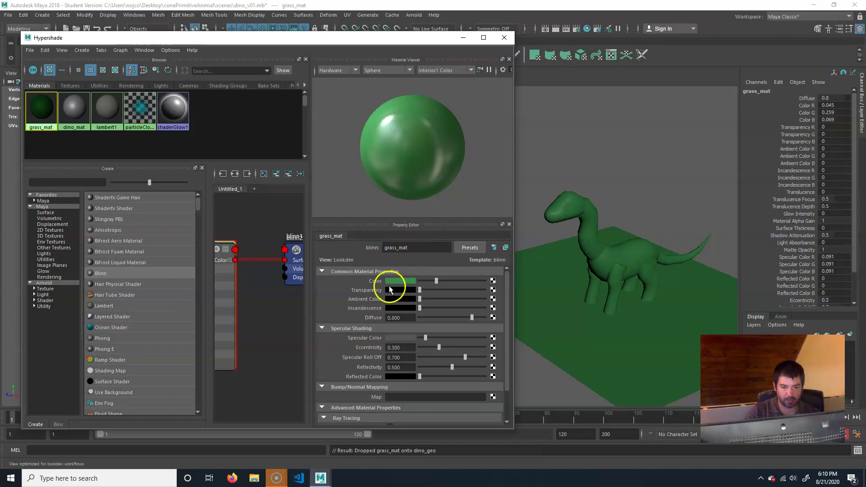
{"action": "left_click", "coordinate": [395, 284]}
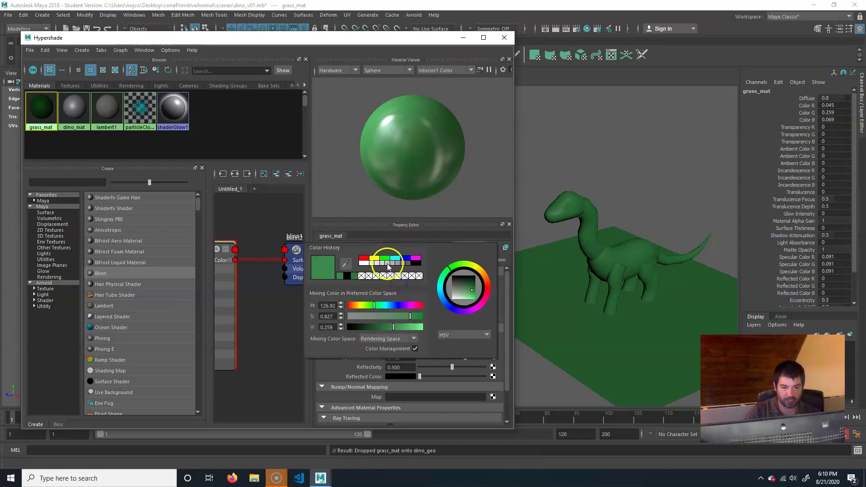
{"action": "left_click", "coordinate": [365, 258]}
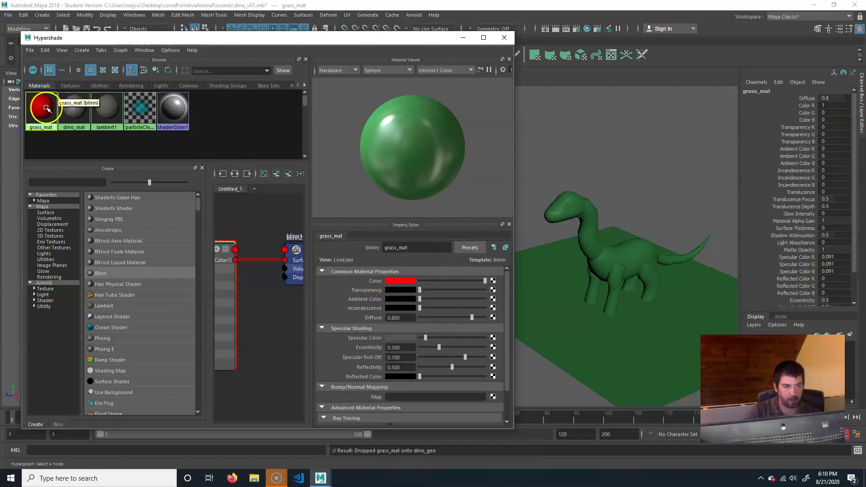
{"action": "left_click", "coordinate": [647, 191]}
{"action": "left_click_drag", "start_coordinate": [647, 191], "coordinate": [568, 188], "text": "alt"}
{"action": "key", "text": "space"}
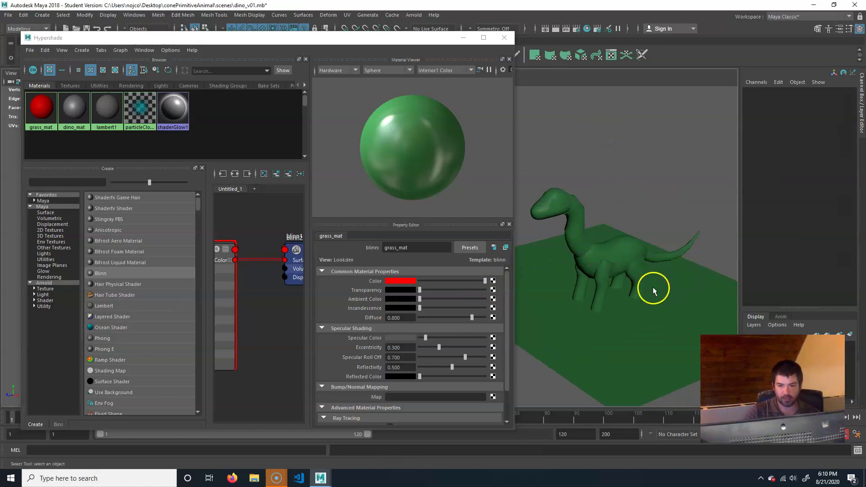
{"action": "key", "text": "space"}
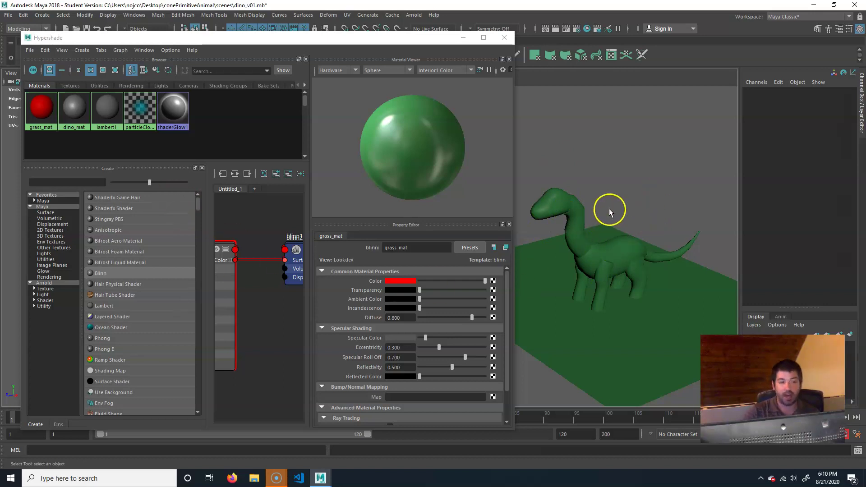
Set the Viewport 2.0 rendering engine to DirectX 11 in the Display preferences, acknowledge the restart notice and save.
{"action": "left_click_drag", "start_coordinate": [409, 38], "coordinate": [412, 76]}
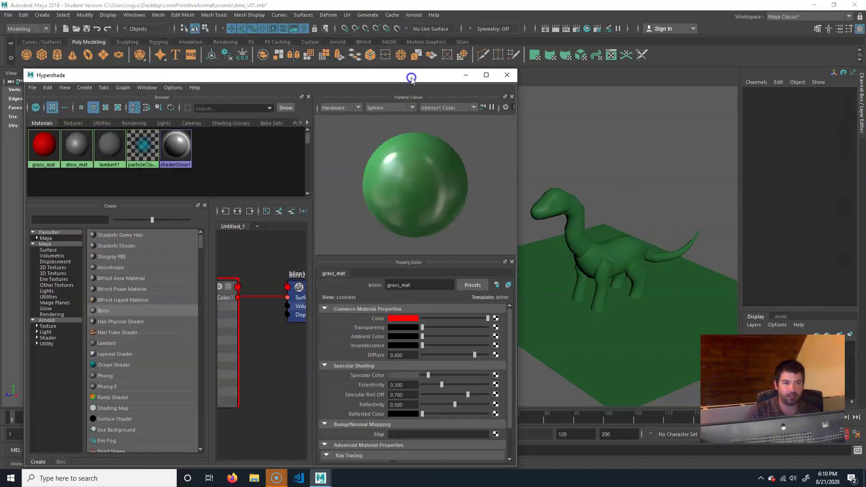
{"action": "left_click", "coordinate": [140, 16]}
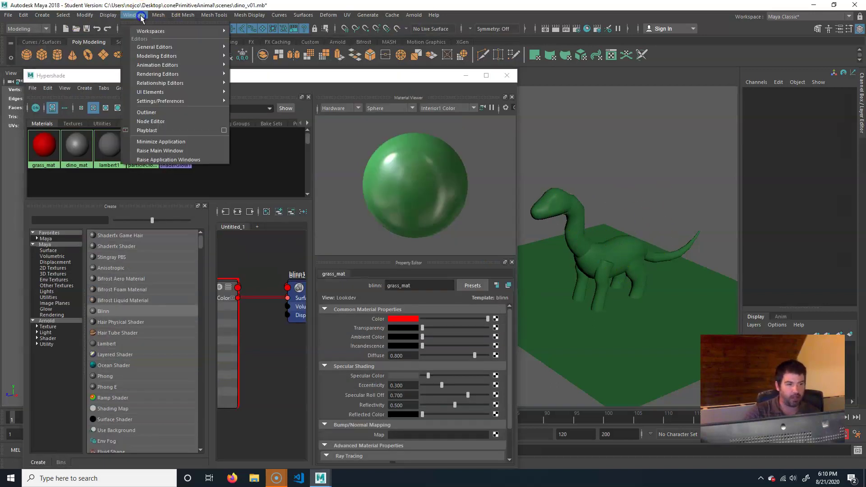
{"action": "mouse_move", "coordinate": [176, 101]}
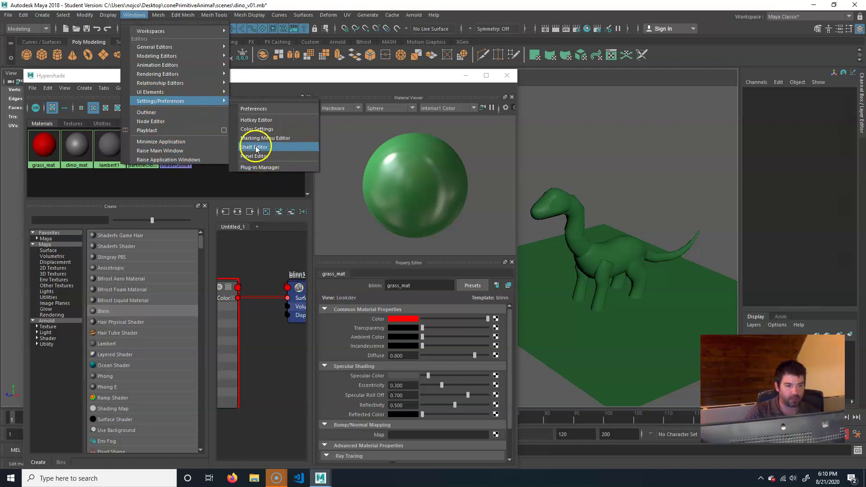
{"action": "left_click", "coordinate": [254, 109]}
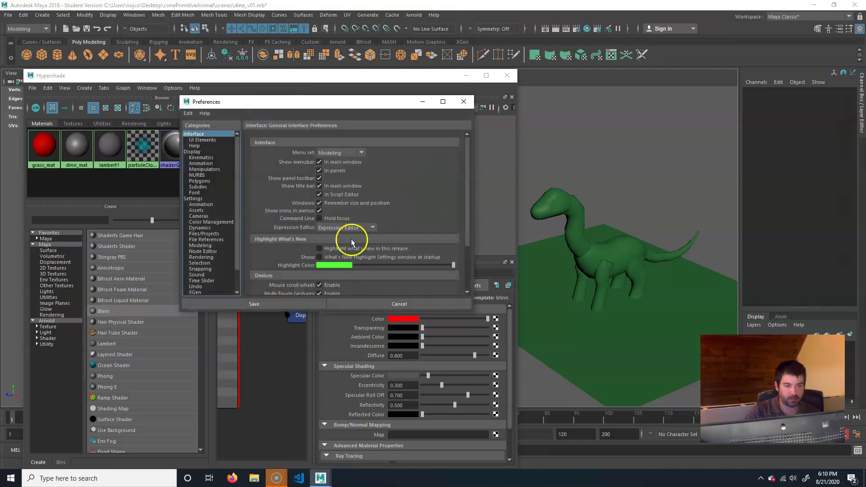
{"action": "left_click", "coordinate": [193, 151]}
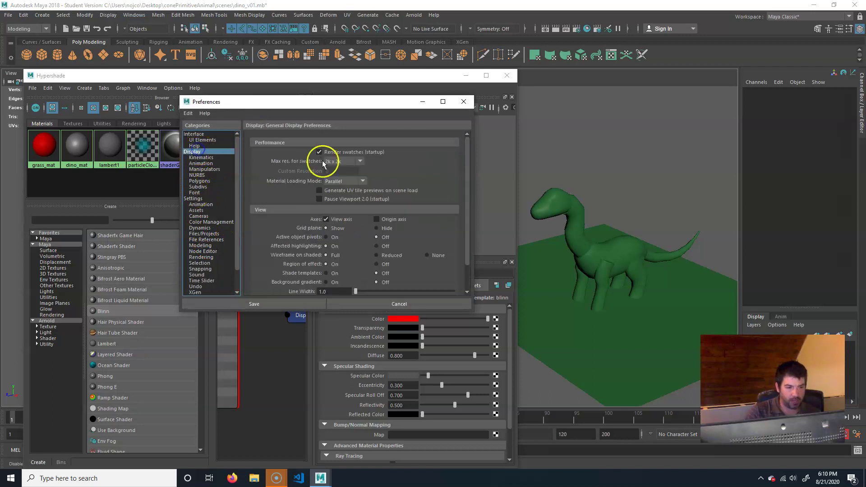
{"action": "scroll", "coordinate": [415, 223], "scroll_direction": "down", "scroll_amount": 6}
{"action": "left_click", "coordinate": [371, 285]}
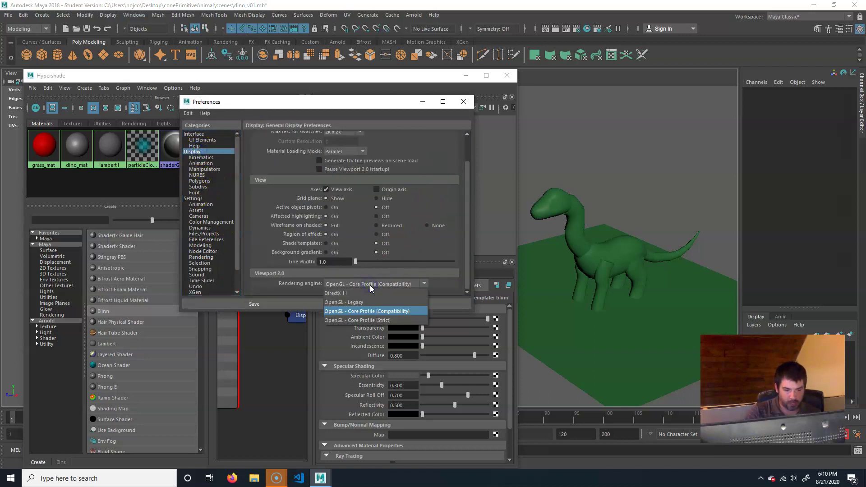
{"action": "left_click", "coordinate": [369, 293]}
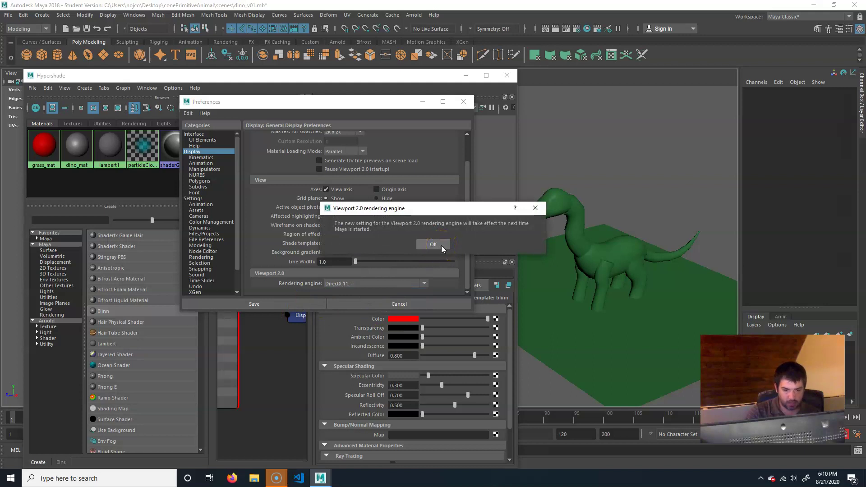
{"action": "left_click", "coordinate": [433, 245]}
{"action": "left_click", "coordinate": [276, 300]}
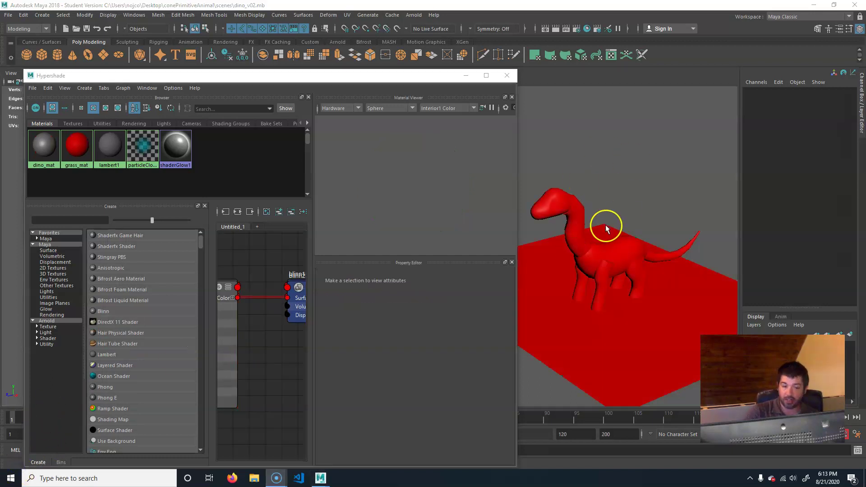
Try pure blue on grass_mat, and settle on a dark green with RGB 0, 0.238, 0.055.
{"action": "left_click", "coordinate": [83, 155]}
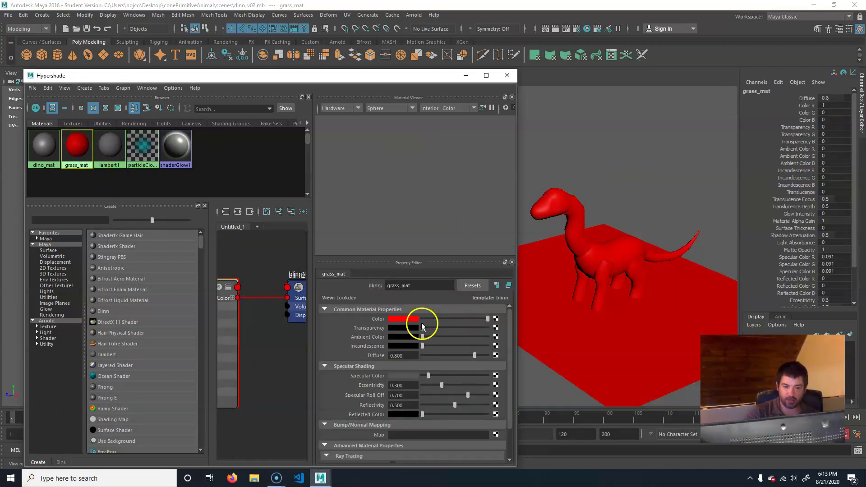
{"action": "left_click_drag", "start_coordinate": [476, 322], "coordinate": [456, 321]}
{"action": "left_click", "coordinate": [402, 318]}
{"action": "left_click", "coordinate": [422, 305]}
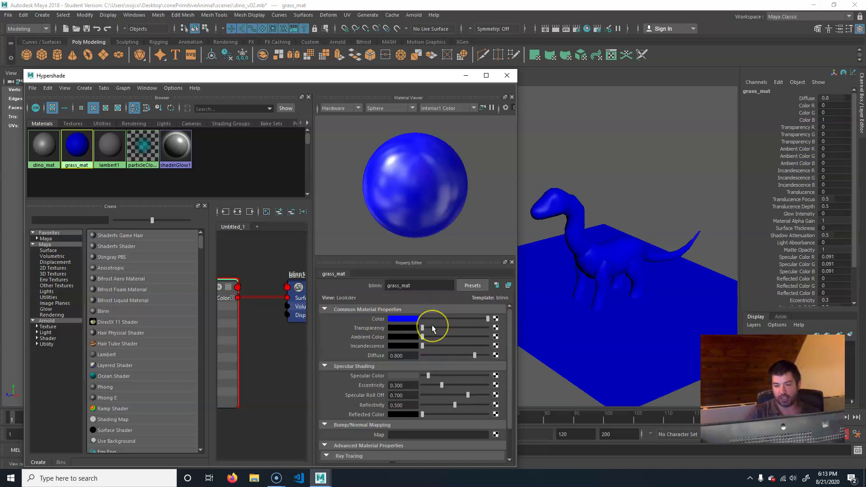
{"action": "left_click", "coordinate": [397, 319]}
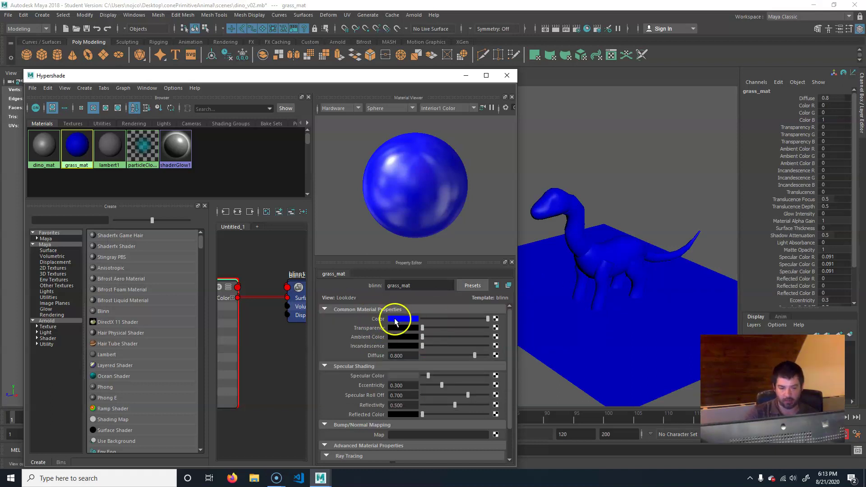
{"action": "left_click", "coordinate": [374, 342]}
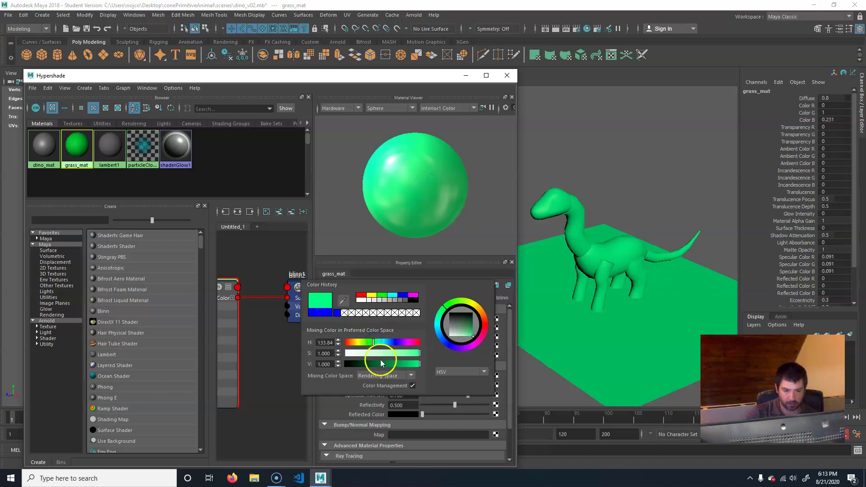
{"action": "left_click_drag", "start_coordinate": [383, 364], "coordinate": [390, 367]}
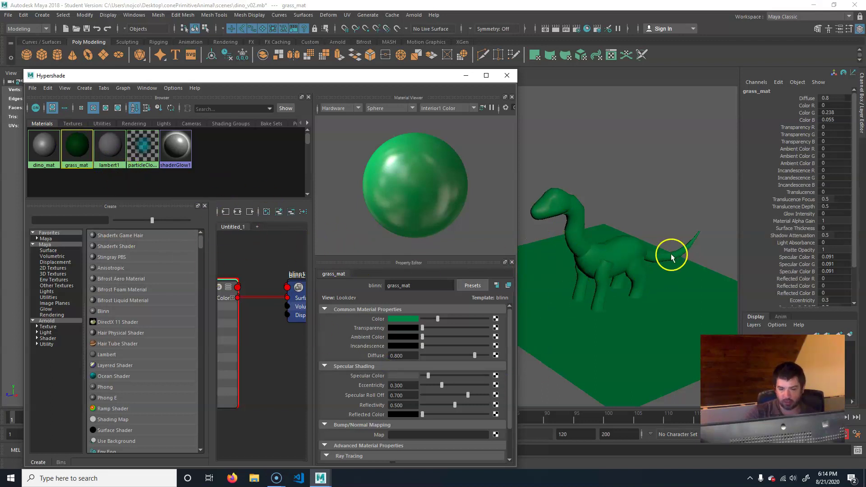
Select the dinosaur mesh and assign dino_mat to it.
{"action": "left_click", "coordinate": [564, 300]}
{"action": "left_click", "coordinate": [584, 246]}
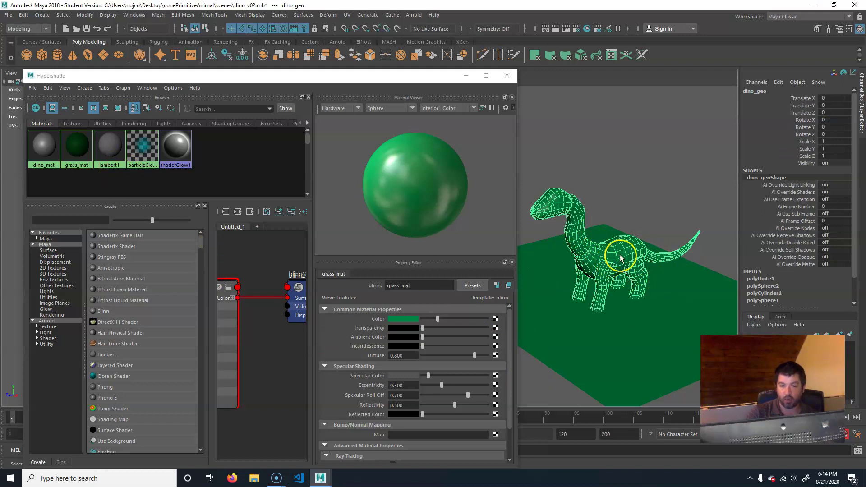
{"action": "right_click", "coordinate": [44, 148]}
{"action": "right_click_drag", "start_coordinate": [44, 149], "coordinate": [76, 124]}
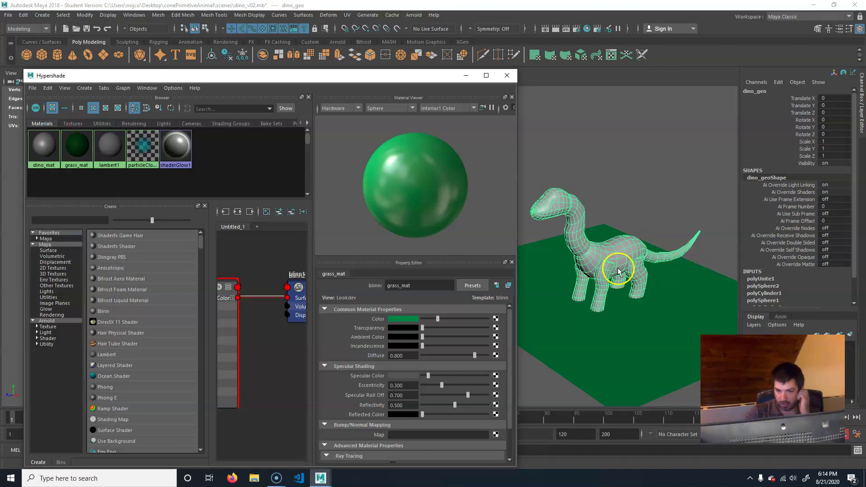
{"action": "left_click", "coordinate": [134, 15]}
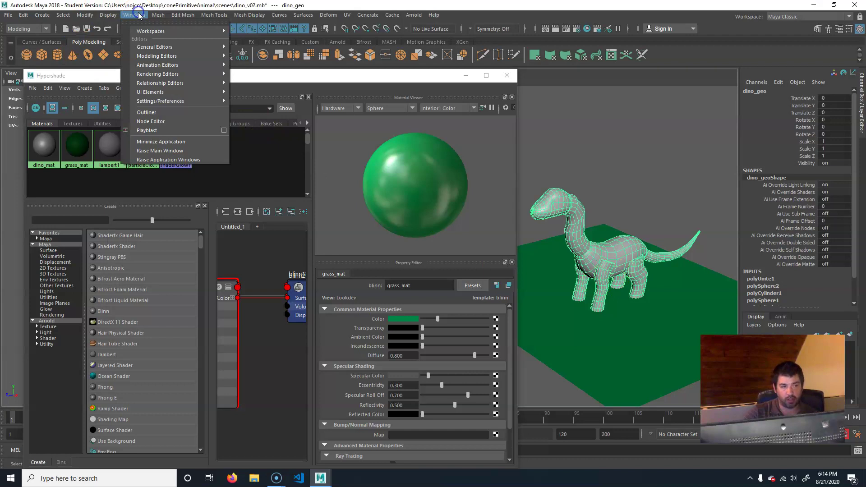
{"action": "mouse_move", "coordinate": [194, 101]}
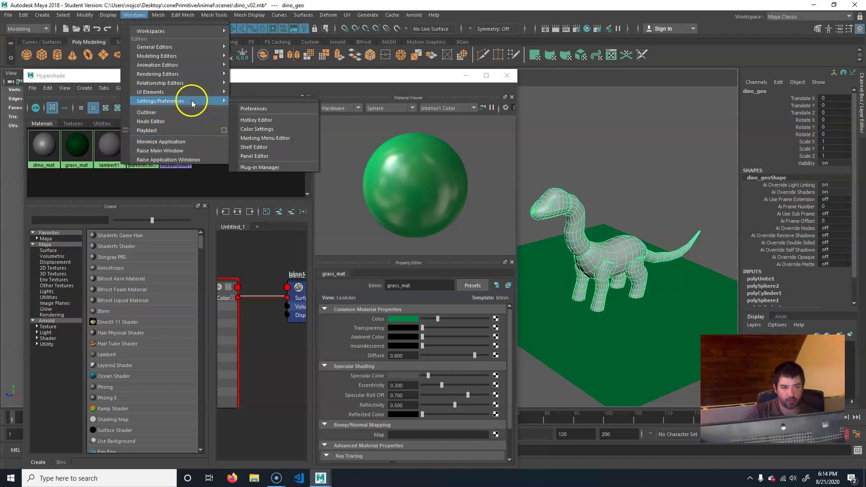
{"action": "left_click", "coordinate": [270, 166]}
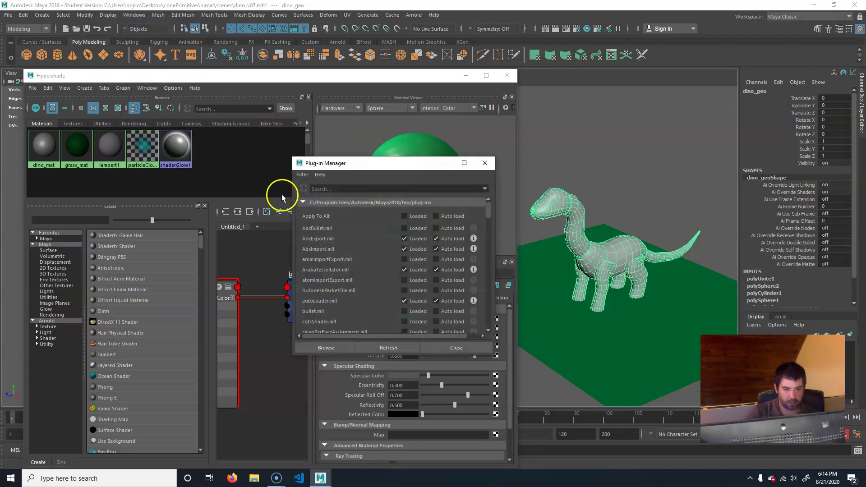
{"action": "left_click", "coordinate": [493, 165]}
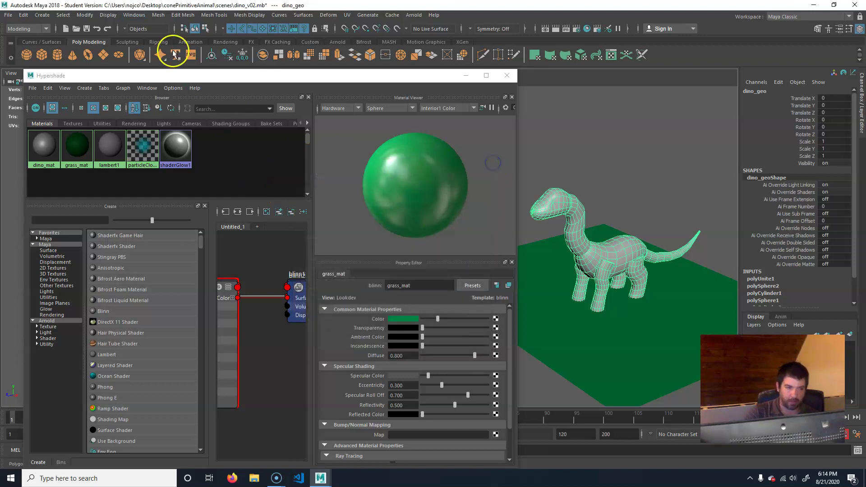
Review the Viewport 2.0 rendering engine options in the Display preferences, and close them without saving.
{"action": "left_click", "coordinate": [132, 15]}
{"action": "mouse_move", "coordinate": [168, 102]}
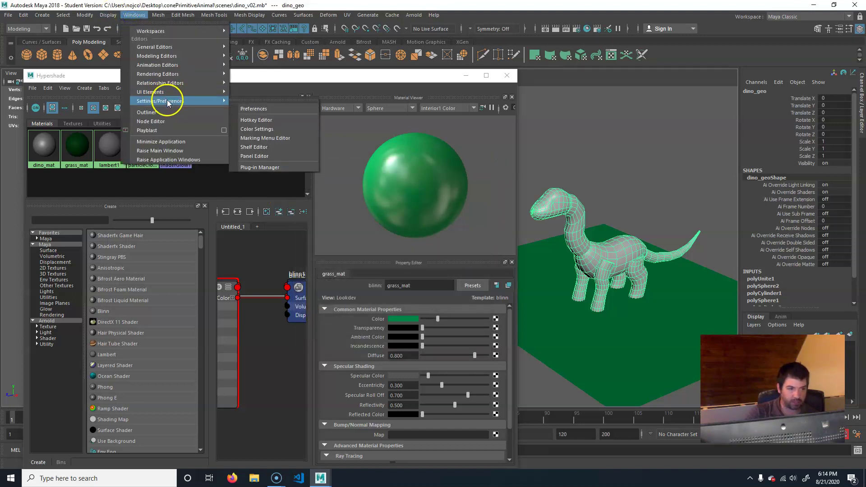
{"action": "left_click", "coordinate": [270, 109]}
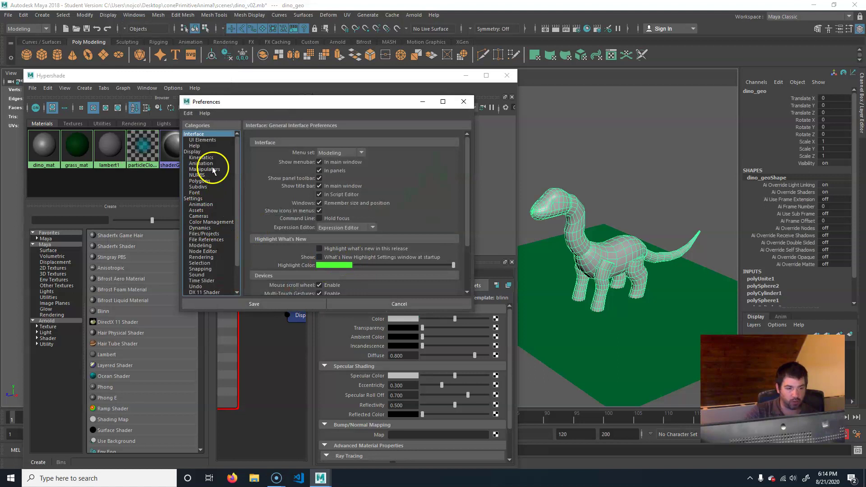
{"action": "left_click", "coordinate": [192, 152]}
{"action": "scroll", "coordinate": [367, 269], "scroll_direction": "down", "scroll_amount": 2}
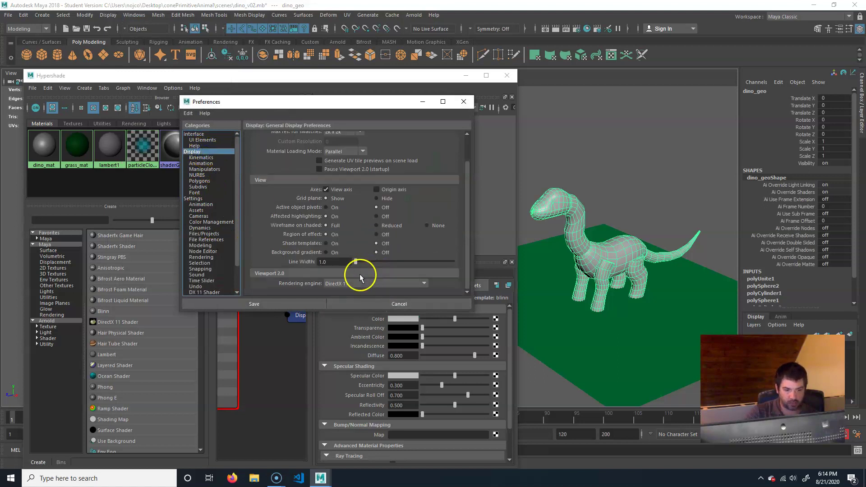
{"action": "left_click", "coordinate": [361, 284]}
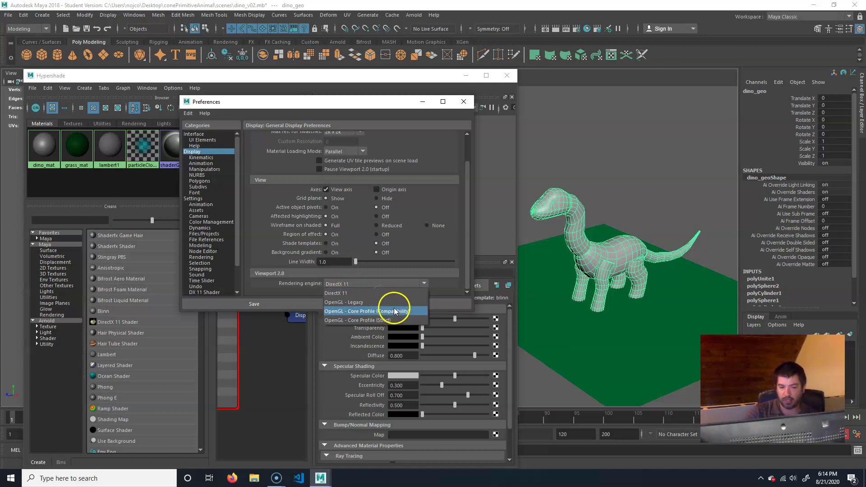
{"action": "left_click", "coordinate": [445, 286]}
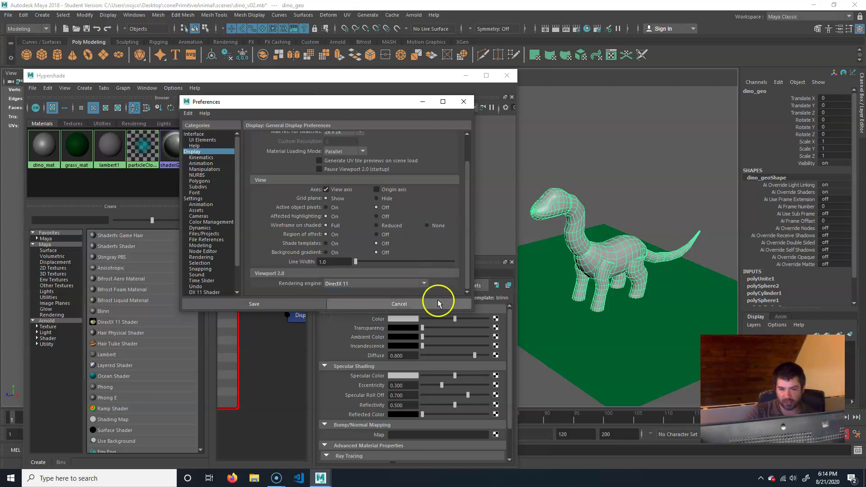
{"action": "left_click", "coordinate": [437, 304]}
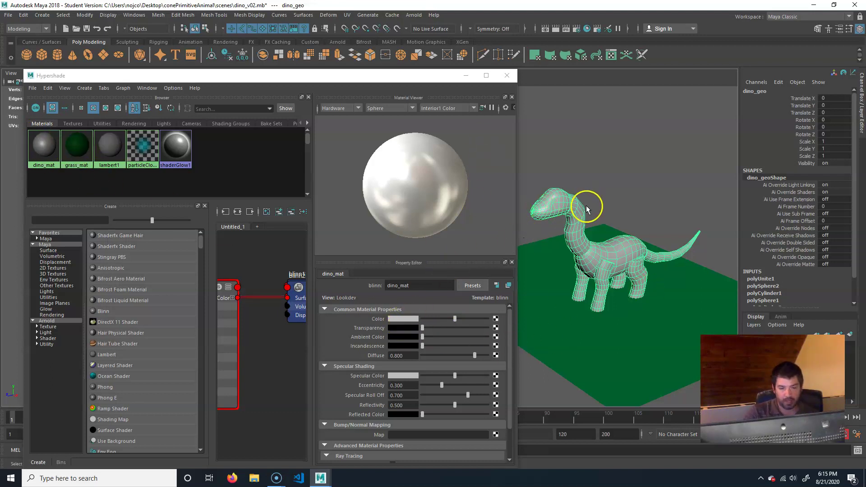
Set dino_mat's color to an orange-red with saturation 0.974 and value 0.5.
{"action": "left_click", "coordinate": [400, 319]}
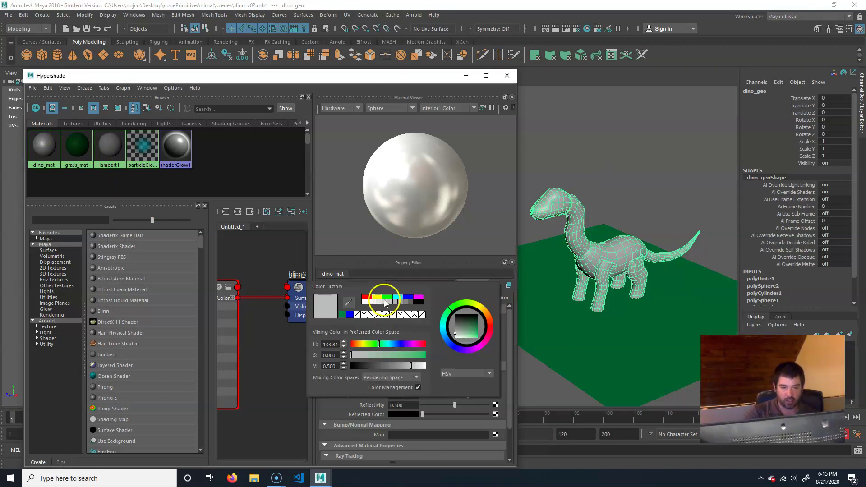
{"action": "left_click_drag", "start_coordinate": [379, 344], "coordinate": [416, 346]}
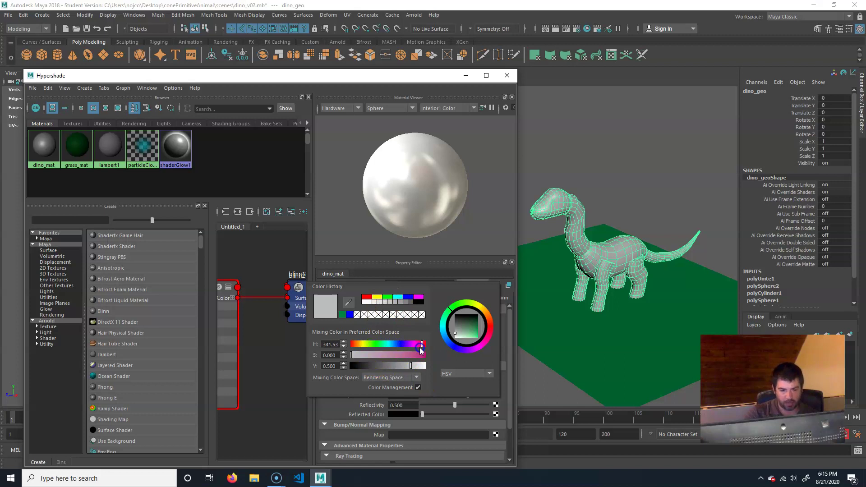
{"action": "left_click", "coordinate": [419, 355]}
{"action": "left_click_drag", "start_coordinate": [419, 345], "coordinate": [356, 346]}
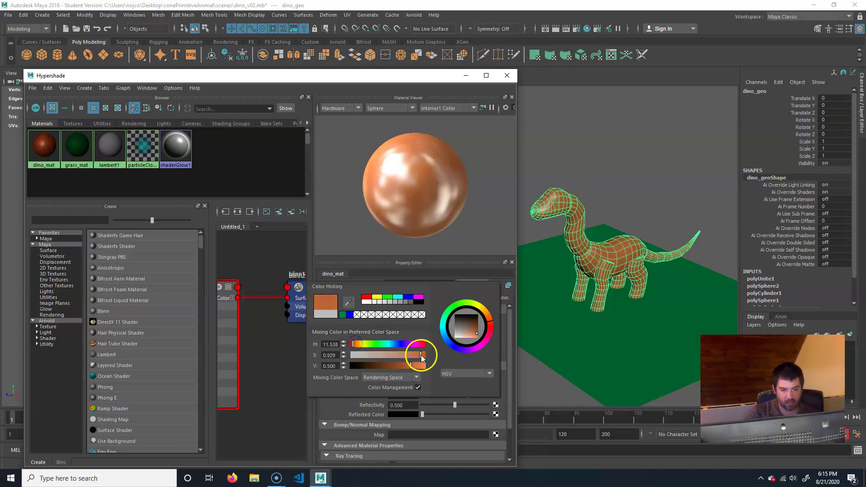
{"action": "left_click_drag", "start_coordinate": [359, 346], "coordinate": [352, 345]}
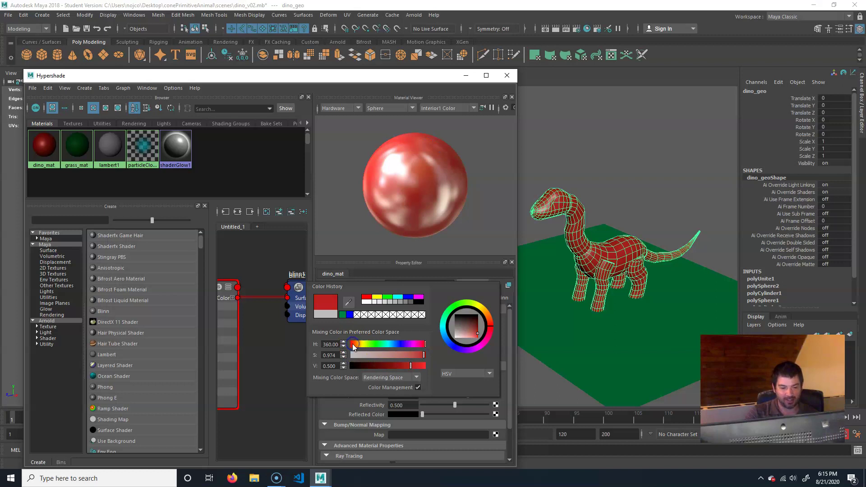
{"action": "left_click_drag", "start_coordinate": [359, 345], "coordinate": [355, 347]}
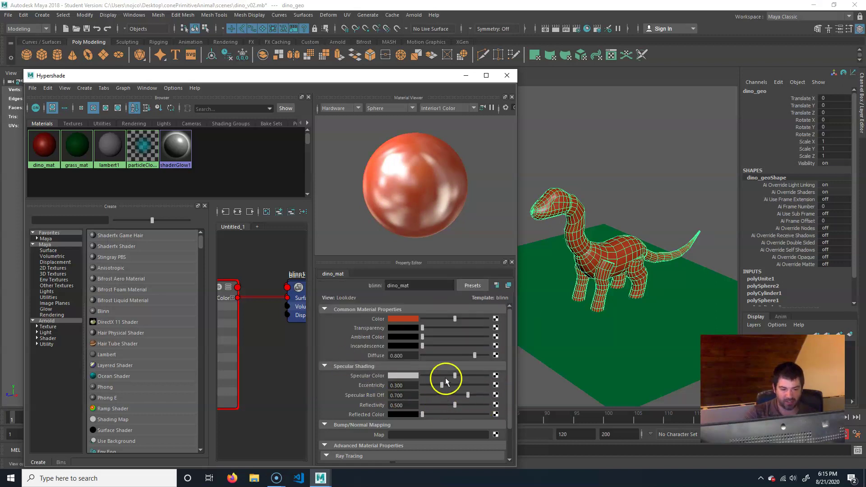
Lower dino_mat's specular color to a mid grey and set its eccentricity to 0.566 for a broader highlight.
{"action": "left_click_drag", "start_coordinate": [455, 375], "coordinate": [443, 375]}
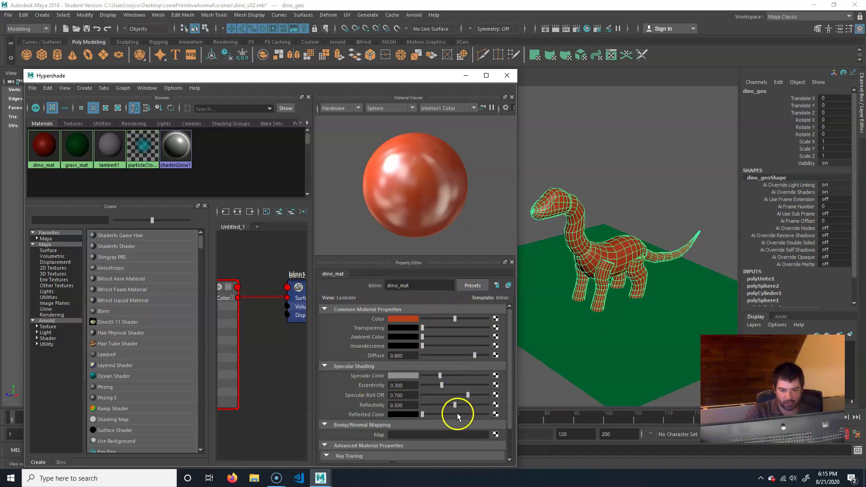
{"action": "mouse_move", "coordinate": [442, 385]}
{"action": "left_mouse_down"}
{"action": "mouse_move", "coordinate": [430, 386]}
{"action": "mouse_move", "coordinate": [445, 386]}
{"action": "left_mouse_up"}
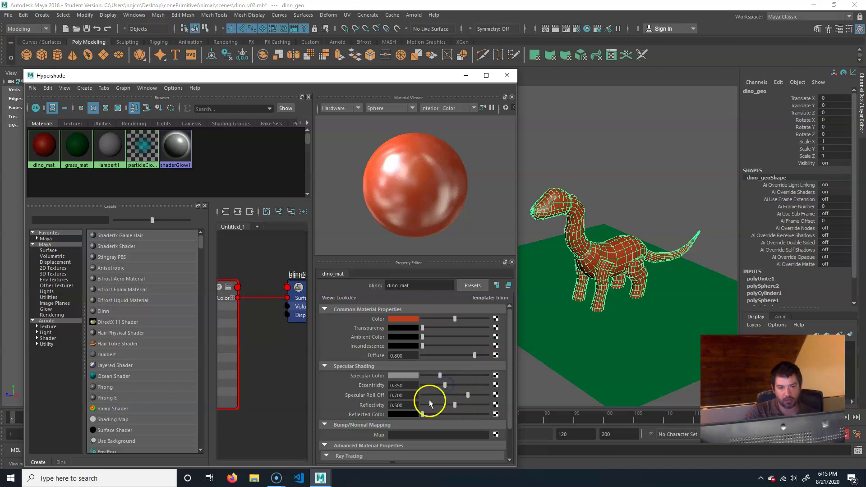
{"action": "left_click_drag", "start_coordinate": [450, 387], "coordinate": [428, 384]}
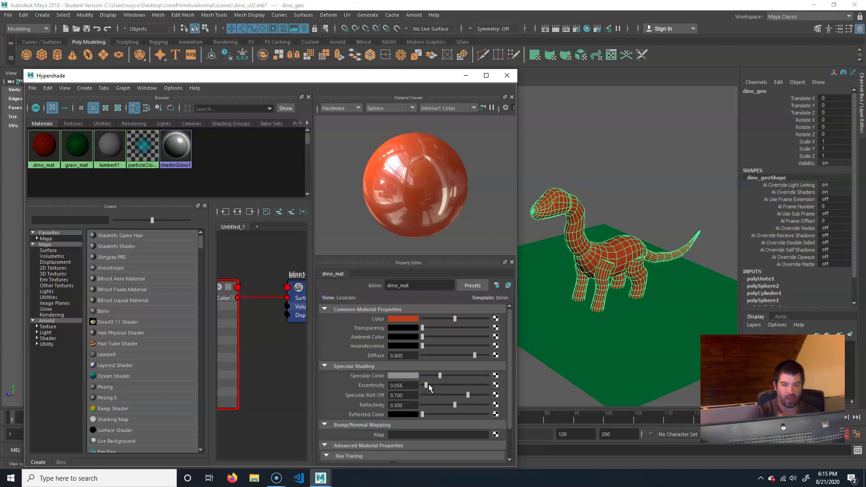
{"action": "left_click_drag", "start_coordinate": [428, 387], "coordinate": [462, 385]}
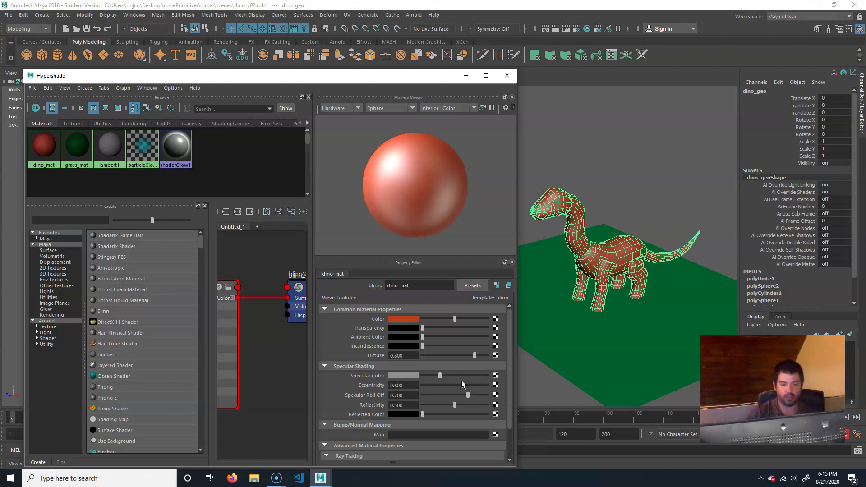
{"action": "left_click_drag", "start_coordinate": [460, 386], "coordinate": [456, 386]}
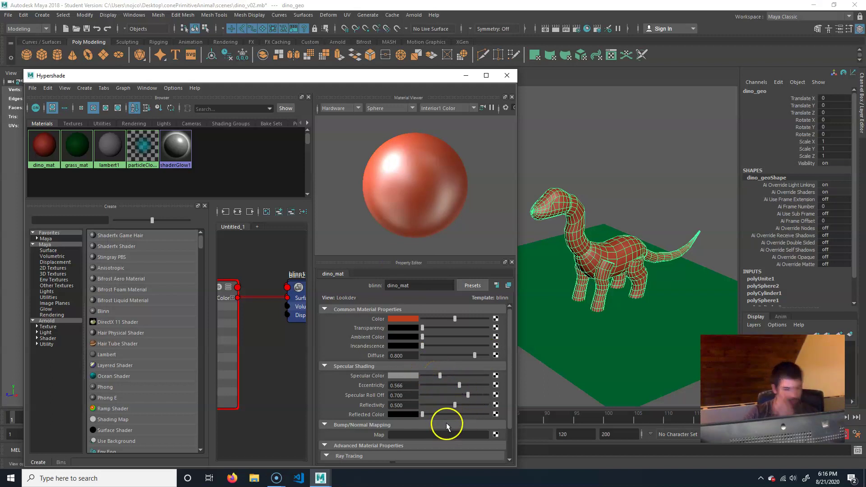
Set the reflectivity of both dino_mat and grass_mat to 0 and close Hypershade.
{"action": "left_click_drag", "start_coordinate": [454, 404], "coordinate": [408, 404]}
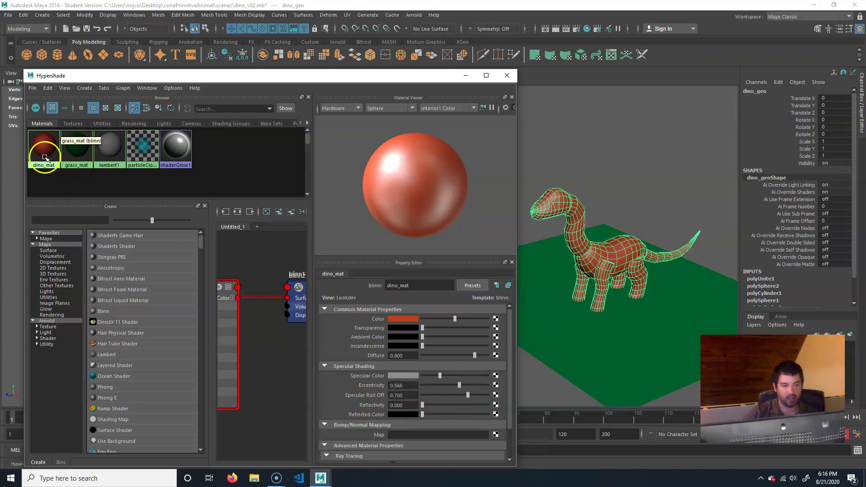
{"action": "left_click", "coordinate": [81, 148]}
{"action": "left_click_drag", "start_coordinate": [453, 405], "coordinate": [421, 406]}
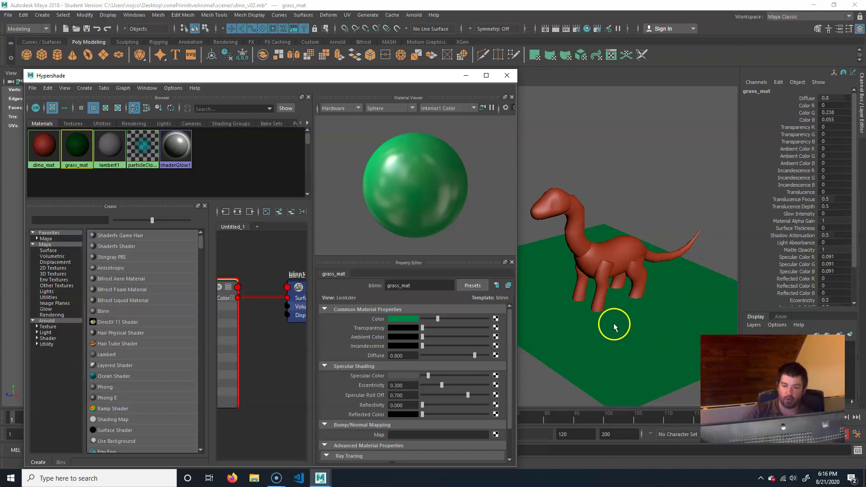
{"action": "left_click", "coordinate": [43, 162]}
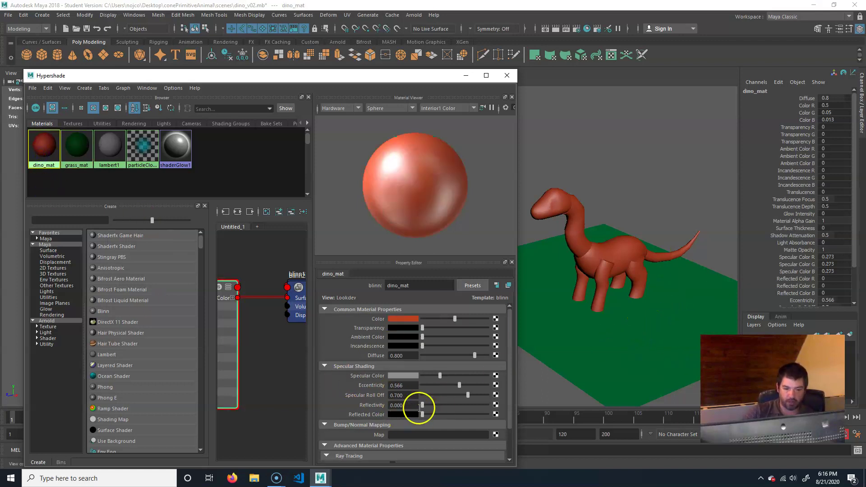
{"action": "left_click", "coordinate": [72, 145]}
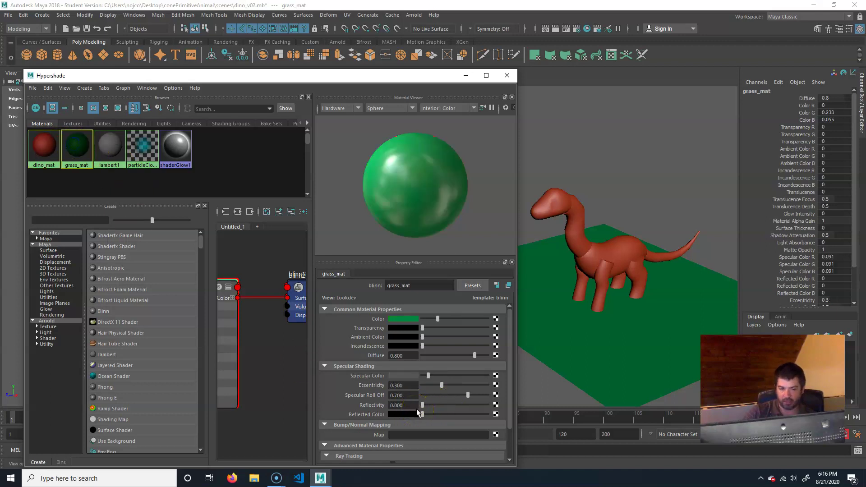
{"action": "left_click", "coordinate": [507, 76]}
{"action": "middle_click_drag", "start_coordinate": [596, 284], "coordinate": [454, 299], "text": "alt"}
{"action": "scroll", "coordinate": [474, 311], "scroll_direction": "up", "scroll_amount": 2}
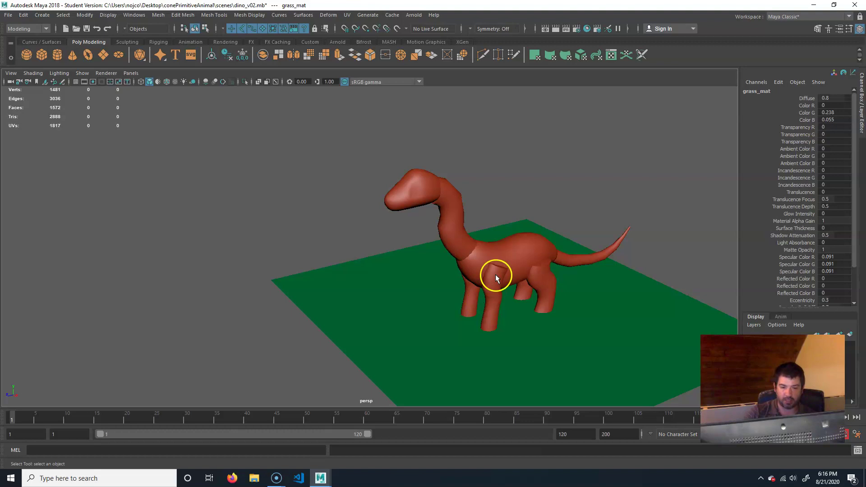
Reopen Hypershade to review grass_mat's properties beside the model, and close it again.
{"action": "left_click", "coordinate": [587, 29]}
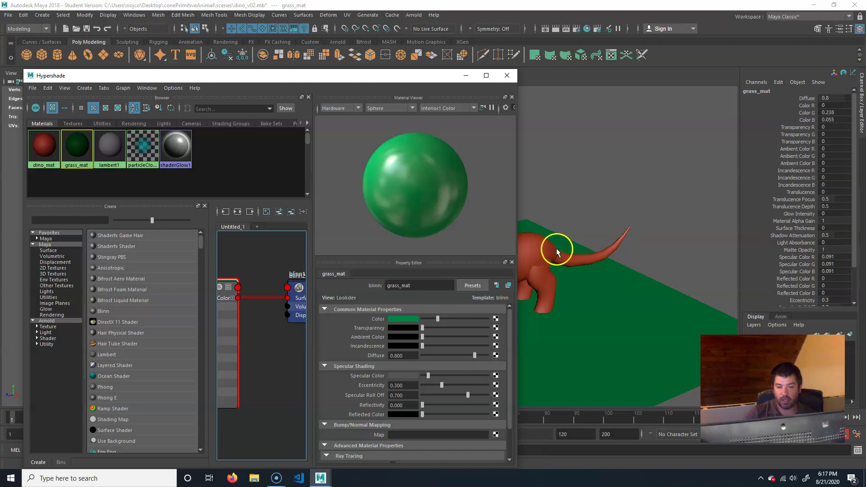
{"action": "middle_click_drag", "start_coordinate": [553, 261], "coordinate": [673, 259], "text": "alt"}
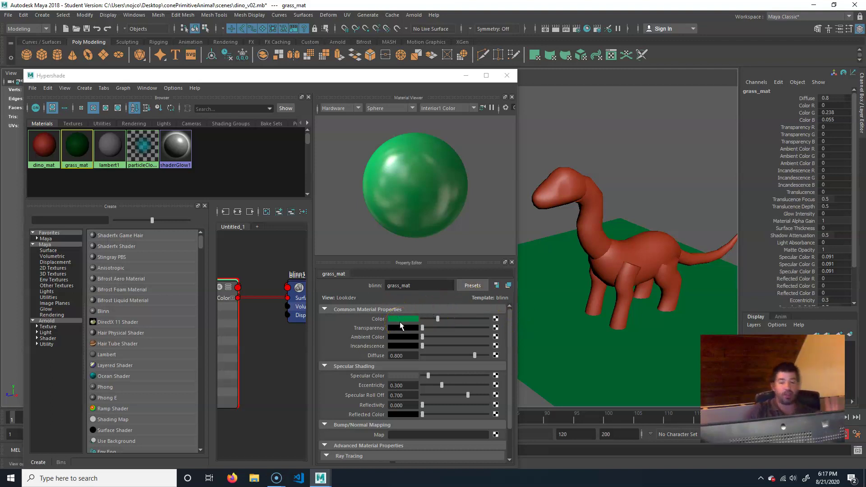
{"action": "left_click", "coordinate": [503, 78]}
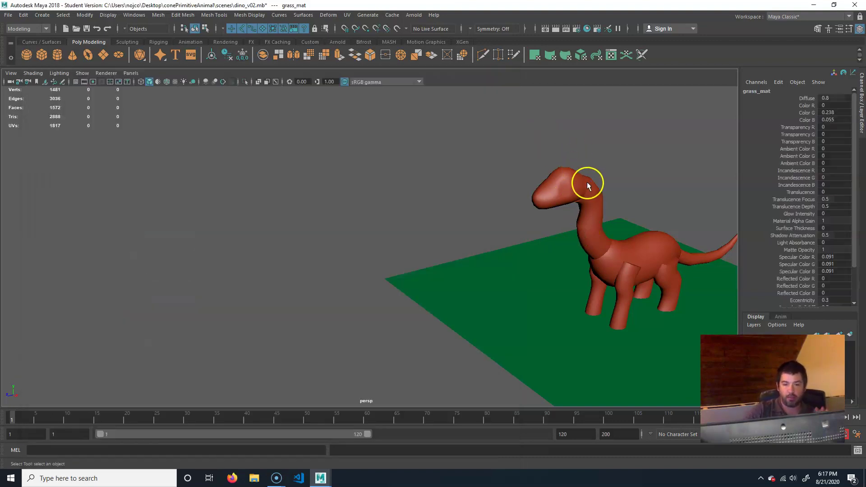
{"action": "middle_click_drag", "start_coordinate": [619, 268], "coordinate": [472, 246], "text": "alt"}
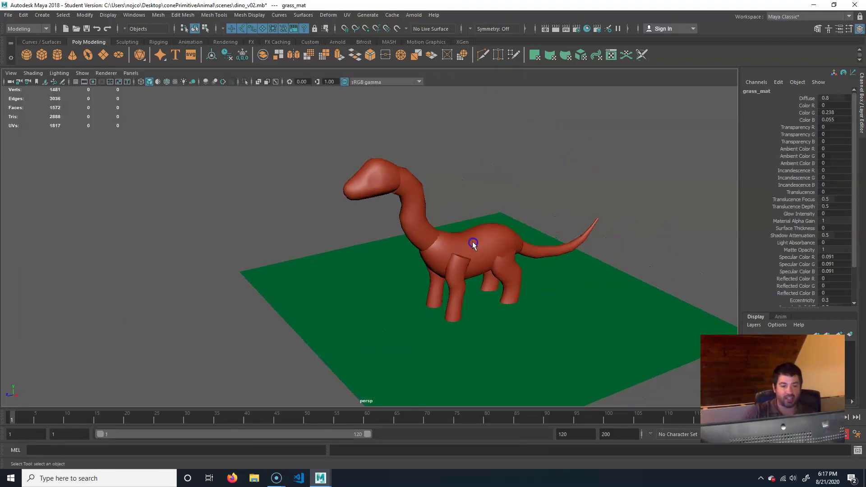
Select the dinosaur mesh and open its UVs in the UV Editor, placed beside the model with the Modeling menu set active.
{"action": "left_click", "coordinate": [430, 268]}
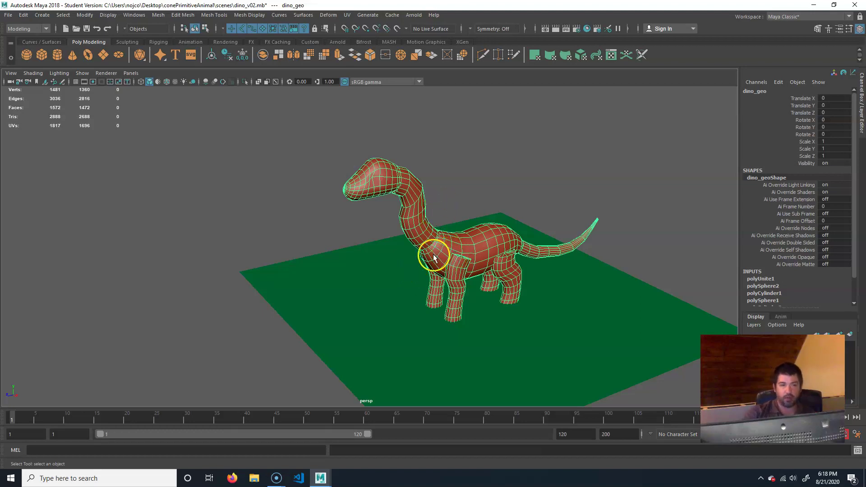
{"action": "left_click", "coordinate": [31, 30]}
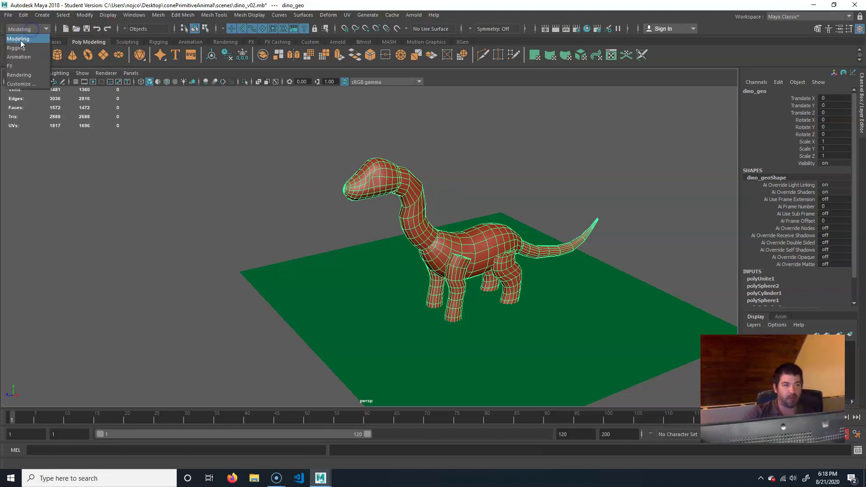
{"action": "left_click", "coordinate": [19, 40]}
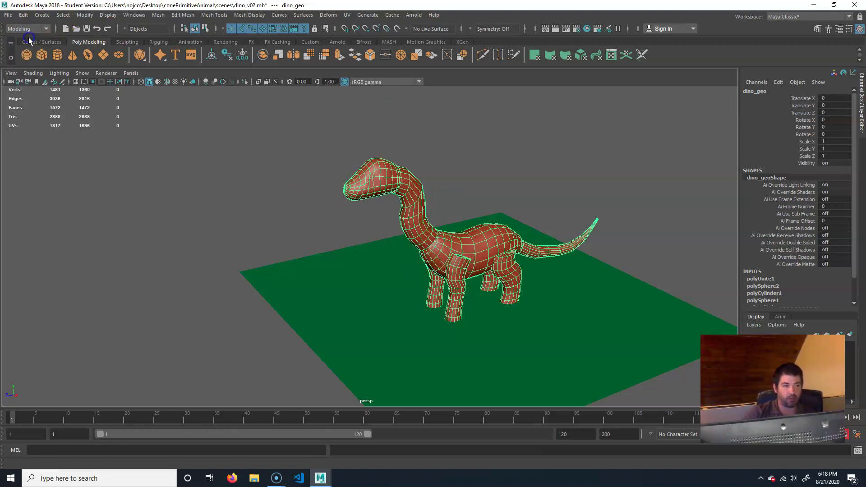
{"action": "left_click", "coordinate": [348, 14]}
{"action": "left_click", "coordinate": [368, 31]}
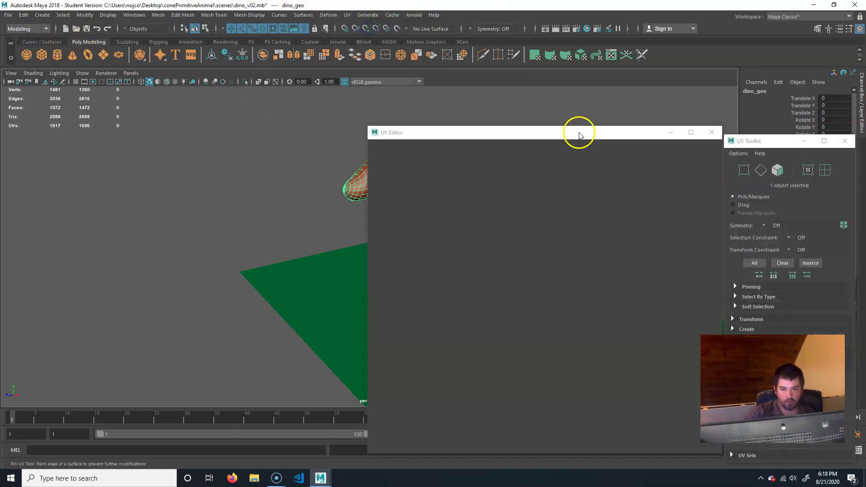
{"action": "left_click_drag", "start_coordinate": [591, 135], "coordinate": [228, 112]}
{"action": "middle_click_drag", "start_coordinate": [485, 230], "coordinate": [587, 222], "text": "alt"}
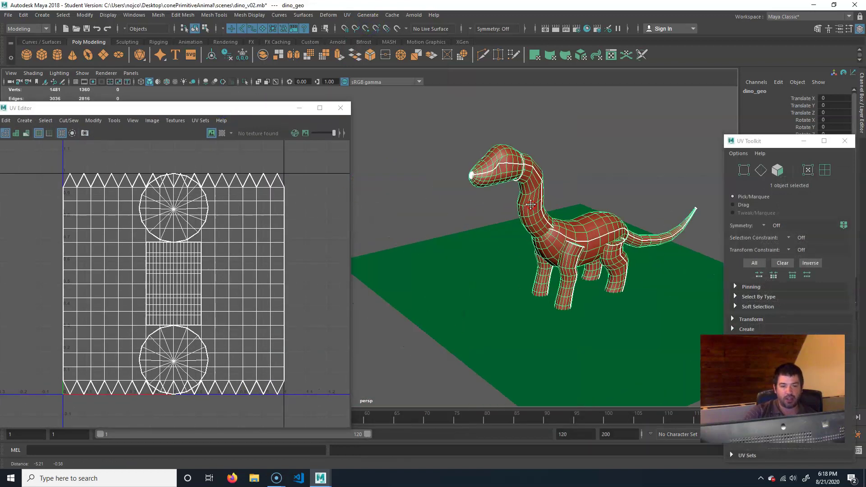
{"action": "middle_click_drag", "start_coordinate": [583, 271], "coordinate": [541, 290], "text": "alt"}
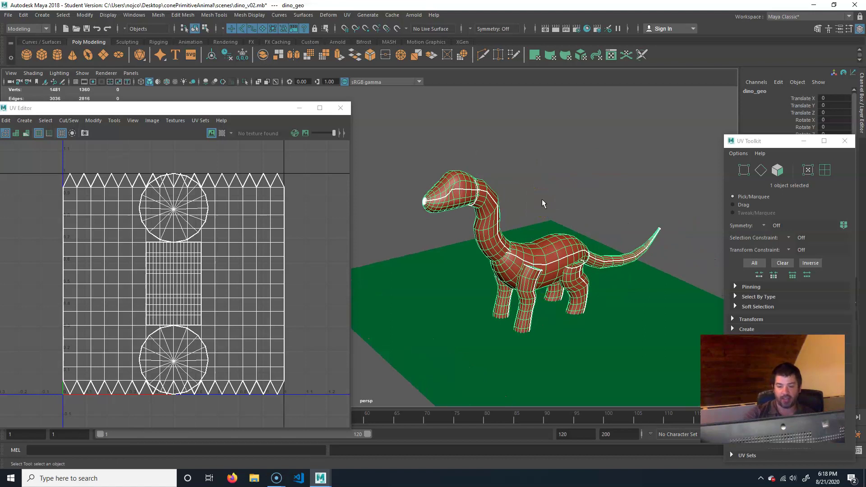
Switch the dinosaur to vertex mode and soft-select points on the neck and in the UV layout to see how they correspond.
{"action": "left_click", "coordinate": [173, 256]}
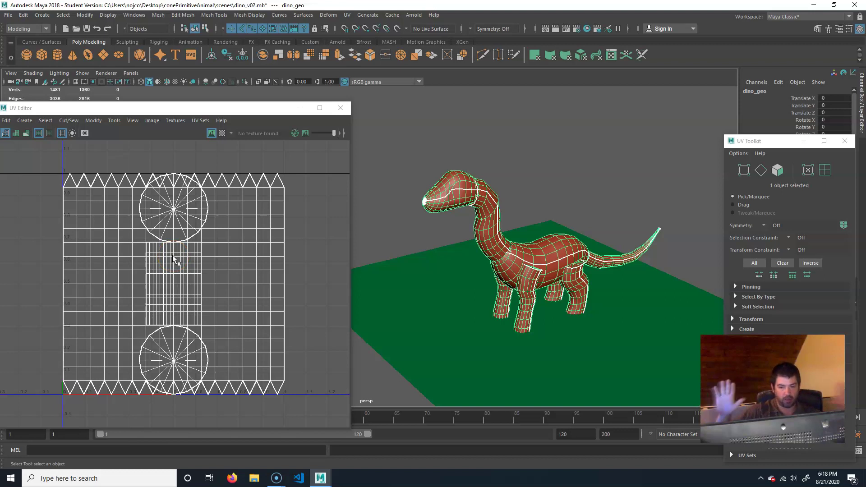
{"action": "right_click", "coordinate": [495, 226]}
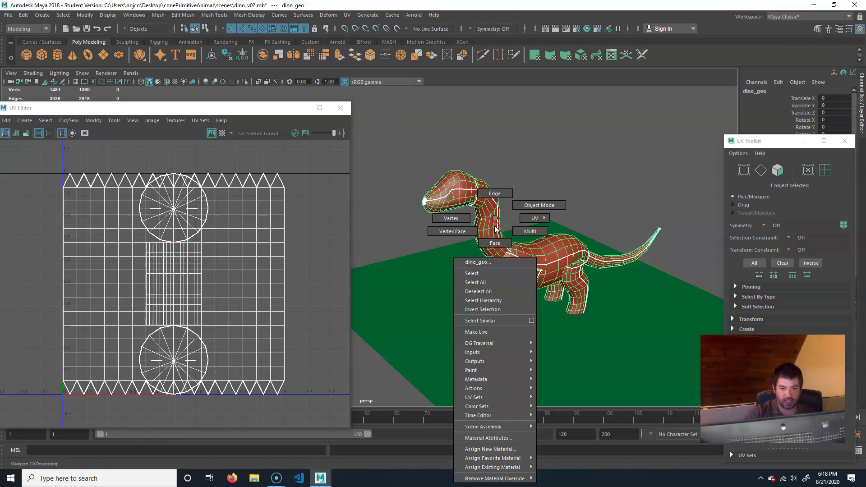
{"action": "left_click", "coordinate": [451, 219]}
{"action": "left_click", "coordinate": [181, 299]}
{"action": "key", "text": "b"}
{"action": "left_click_drag", "start_coordinate": [487, 236], "coordinate": [502, 232]}
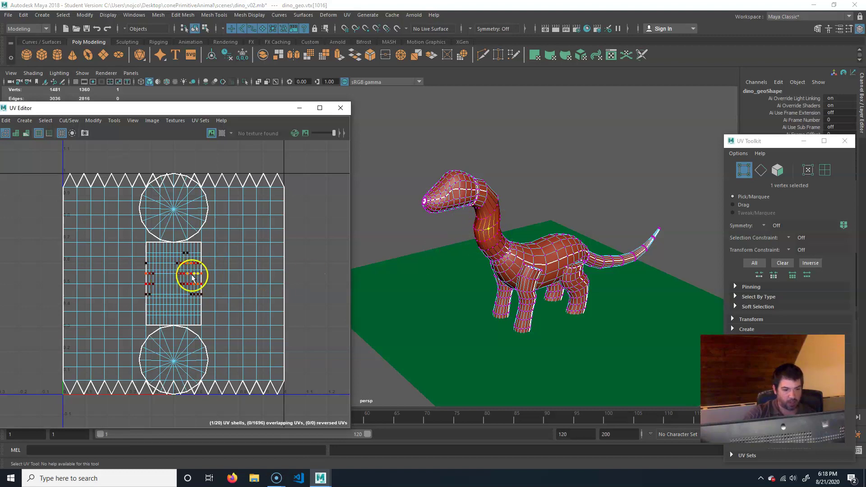
{"action": "left_click", "coordinate": [242, 283]}
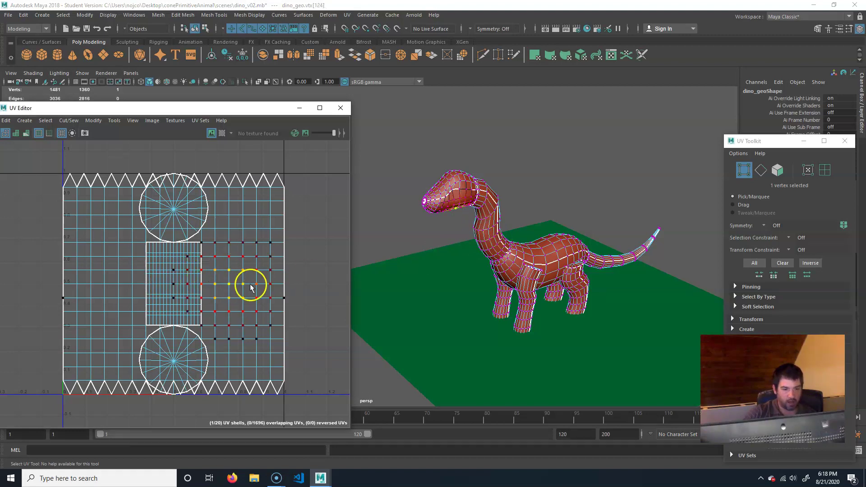
Turn off soft selection and select a horizontal band of vertices across the central rectangular UVs to locate them on the model.
{"action": "left_click_drag", "start_coordinate": [451, 296], "coordinate": [458, 263], "text": "alt"}
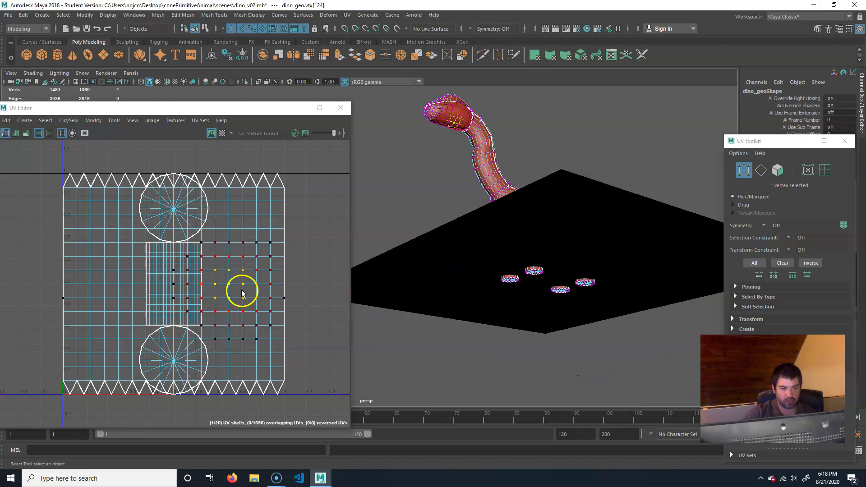
{"action": "left_click_drag", "start_coordinate": [458, 181], "coordinate": [458, 230], "text": "alt"}
{"action": "key", "text": "b"}
{"action": "left_click_drag", "start_coordinate": [469, 291], "coordinate": [503, 257]}
{"action": "left_click_drag", "start_coordinate": [490, 335], "coordinate": [524, 307]}
{"action": "left_click", "coordinate": [262, 320]}
{"action": "left_click_drag", "start_coordinate": [223, 295], "coordinate": [146, 313]}
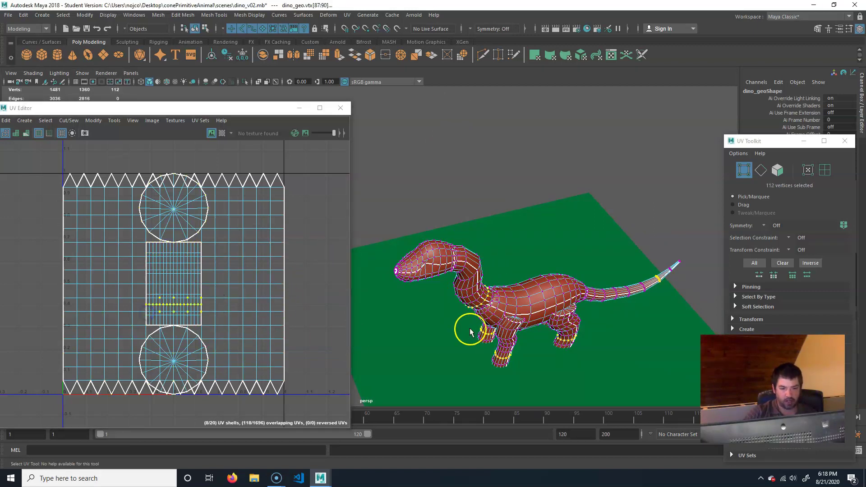
{"action": "left_click_drag", "start_coordinate": [469, 328], "coordinate": [526, 290], "text": "alt"}
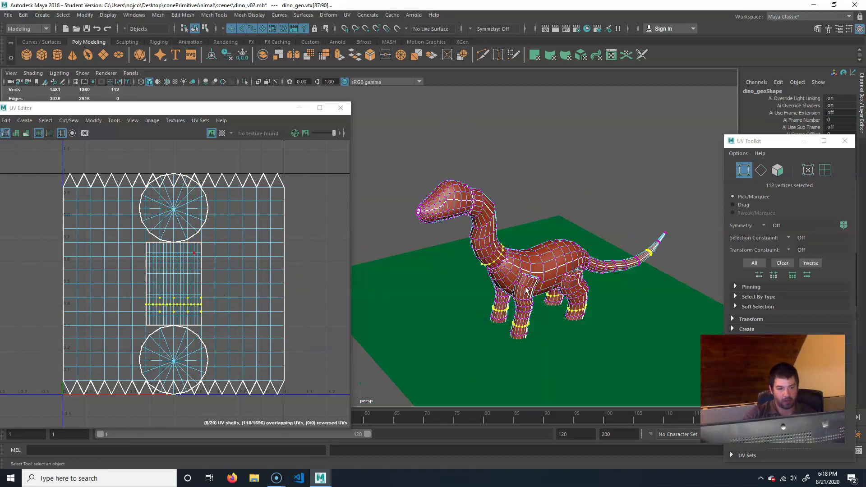
Select a front-leg vertex, and the rightmost columns of the UV layout, to examine which body parts share that space.
{"action": "left_click", "coordinate": [519, 303]}
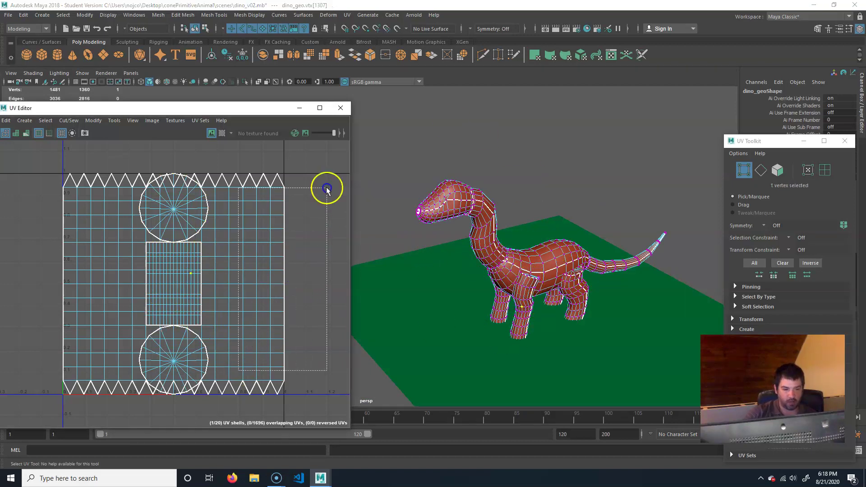
{"action": "key", "text": "ctrl+z"}
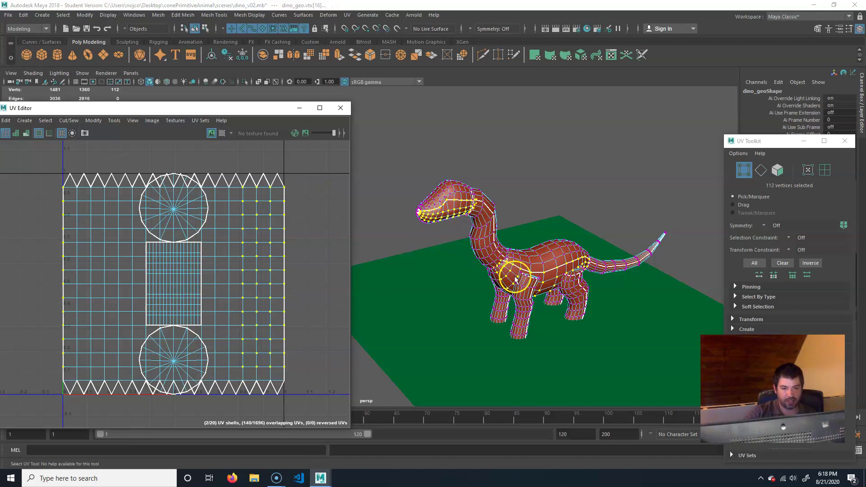
{"action": "scroll", "coordinate": [235, 300], "scroll_direction": "down", "scroll_amount": 2}
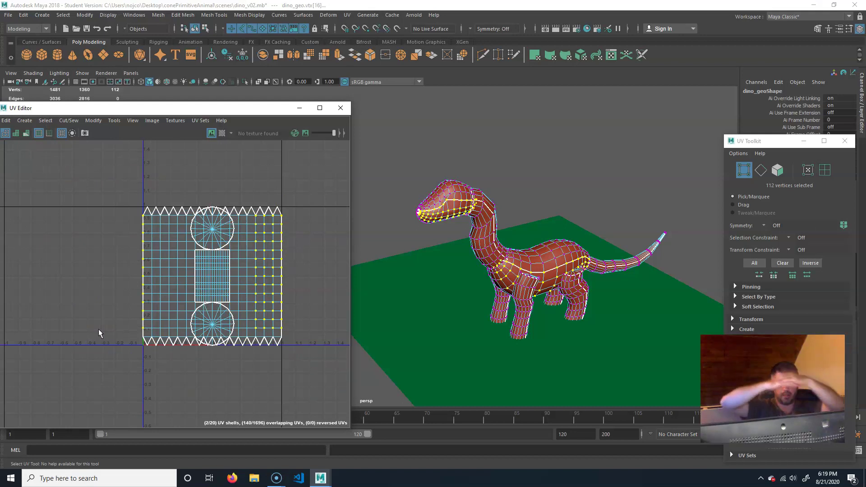
{"action": "left_click", "coordinate": [460, 205]}
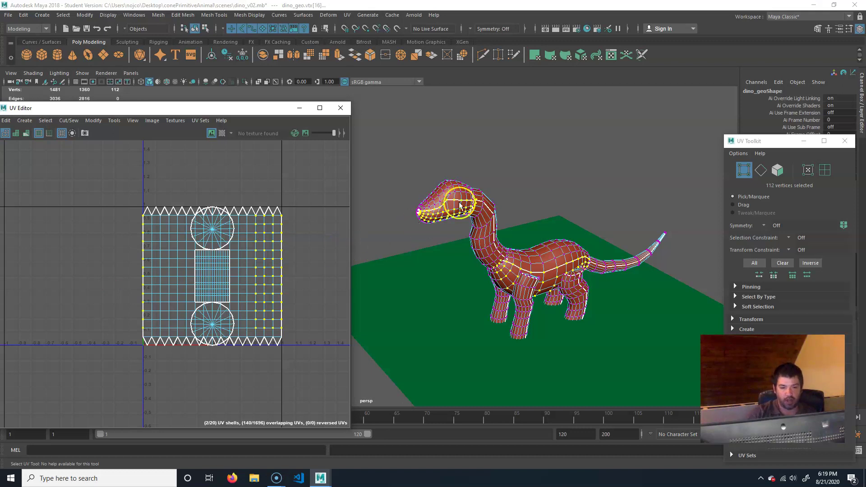
{"action": "left_click", "coordinate": [506, 274]}
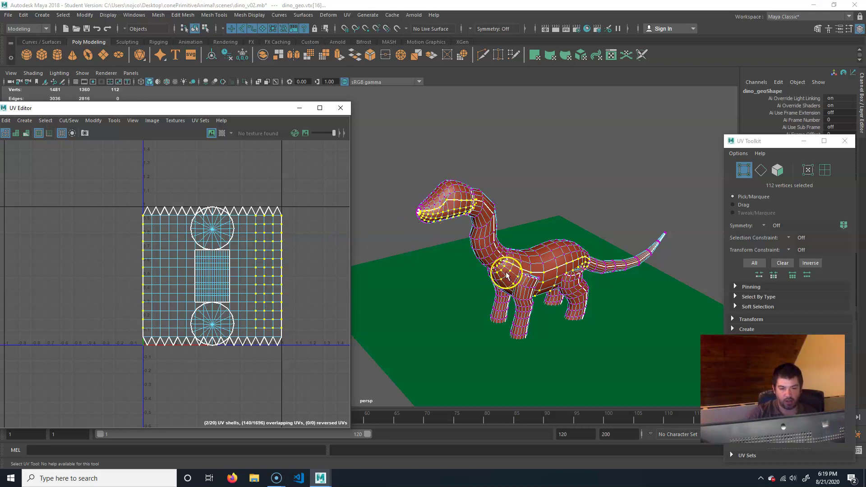
{"action": "left_click", "coordinate": [328, 169]}
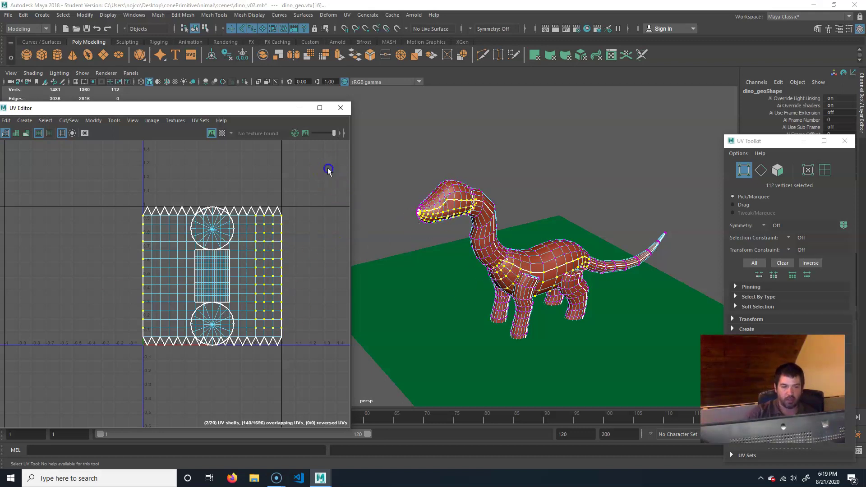
Select all of the dinosaur's vertices in the UV layout, and switch to UV component selection.
{"action": "left_click_drag", "start_coordinate": [81, 364], "coordinate": [334, 165]}
{"action": "right_click", "coordinate": [206, 243]}
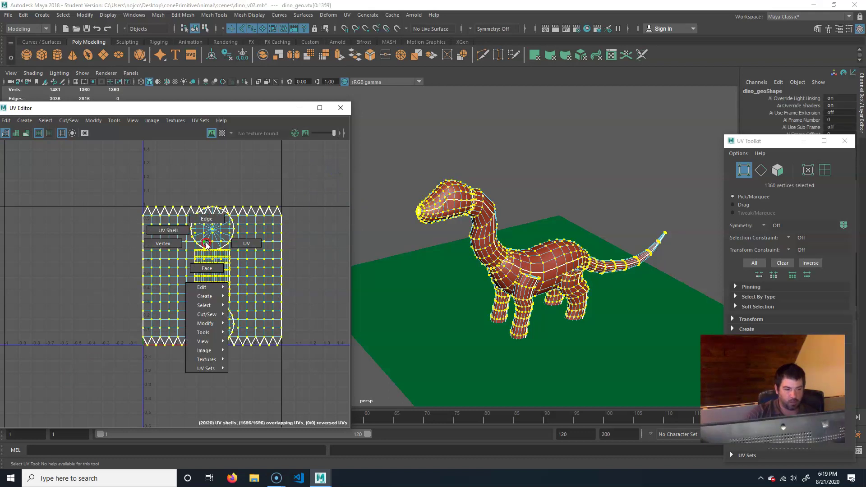
{"action": "right_click_drag", "start_coordinate": [233, 242], "coordinate": [226, 264]}
{"action": "right_click", "coordinate": [186, 265]}
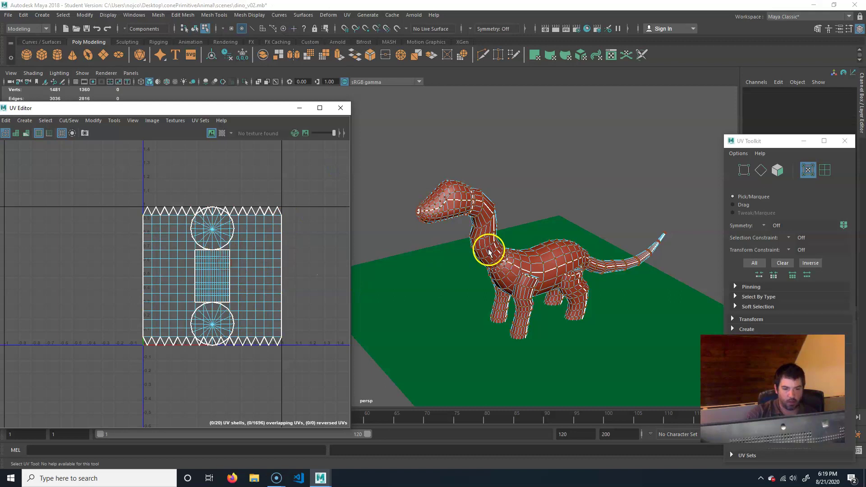
Return the dinosaur to object mode and select the ground plane to examine its UV layout.
{"action": "left_click", "coordinate": [552, 148]}
{"action": "left_click", "coordinate": [528, 272]}
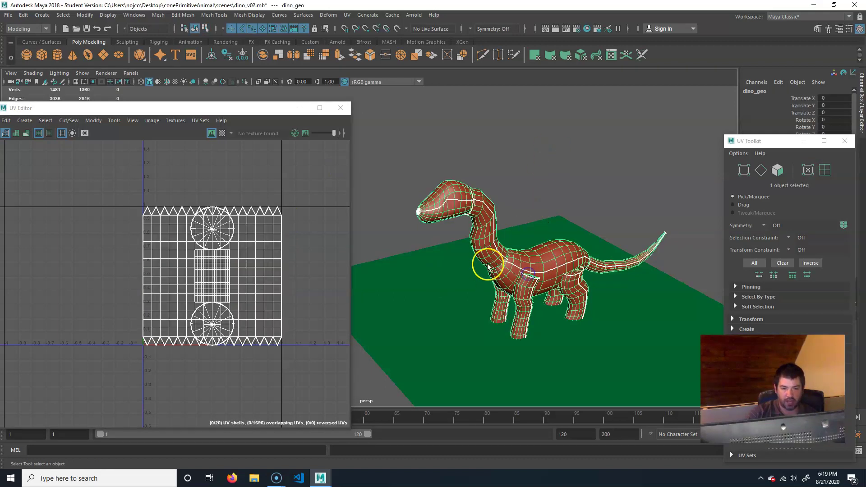
{"action": "right_click_drag", "start_coordinate": [508, 267], "coordinate": [558, 203]}
{"action": "left_click", "coordinate": [551, 274]}
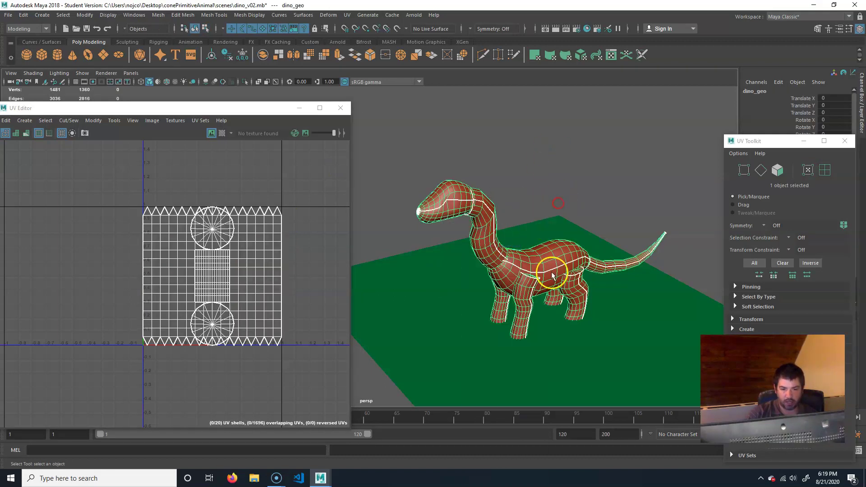
{"action": "left_click", "coordinate": [450, 170]}
{"action": "left_click", "coordinate": [387, 309]}
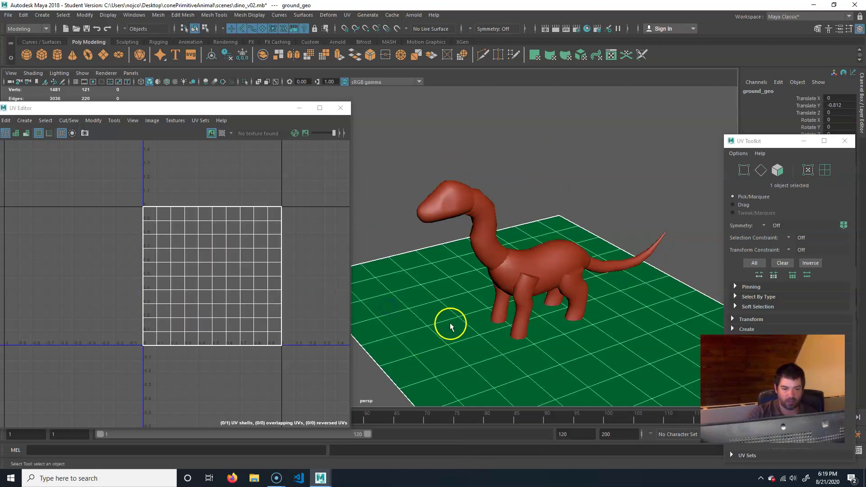
Select the dinosaur and, in UV component mode, select all of its UVs in the UV layout.
{"action": "left_click", "coordinate": [479, 216]}
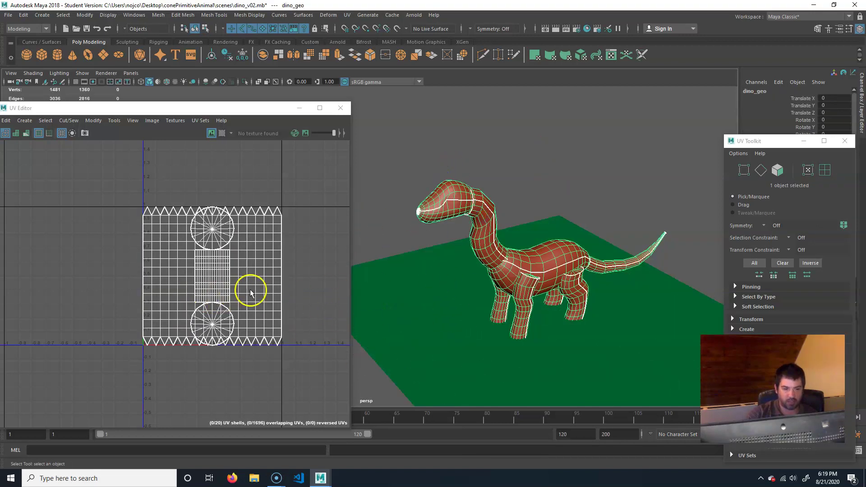
{"action": "right_click", "coordinate": [216, 246]}
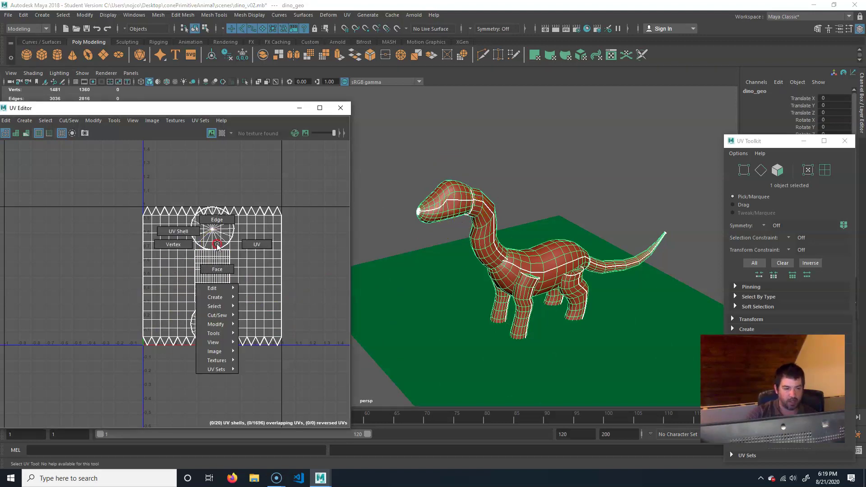
{"action": "right_click_drag", "start_coordinate": [245, 237], "coordinate": [249, 237]}
{"action": "left_click_drag", "start_coordinate": [309, 174], "coordinate": [63, 390]}
{"action": "left_click_drag", "start_coordinate": [325, 179], "coordinate": [89, 373]}
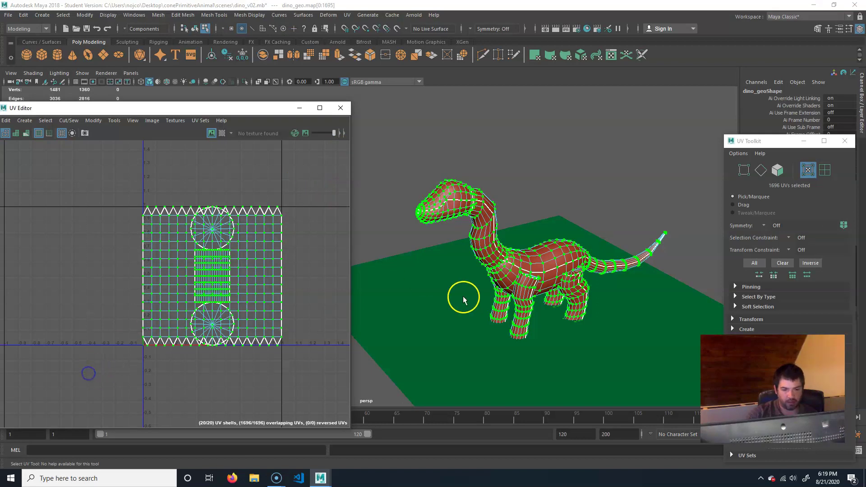
Dock the UV Toolkit beside the UV layout so both share one window.
{"action": "left_click_drag", "start_coordinate": [783, 143], "coordinate": [438, 99]}
{"action": "left_click_drag", "start_coordinate": [258, 113], "coordinate": [284, 97]}
{"action": "left_click_drag", "start_coordinate": [444, 91], "coordinate": [373, 116]}
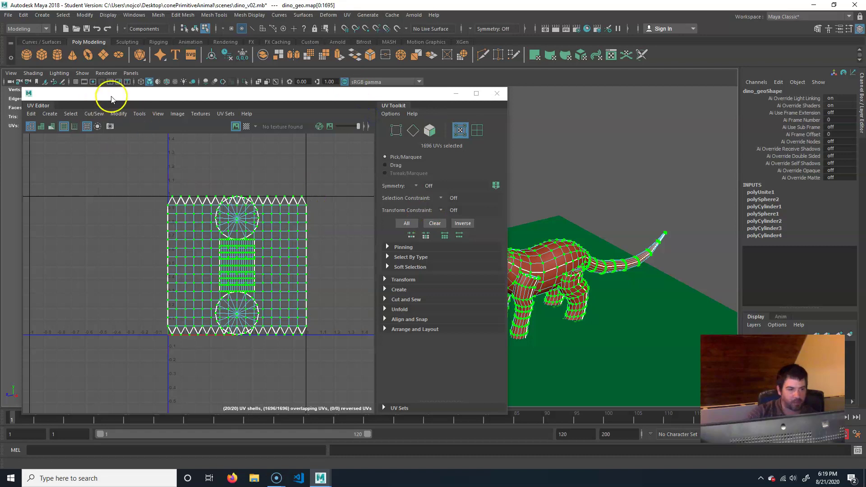
{"action": "left_click", "coordinate": [143, 116]}
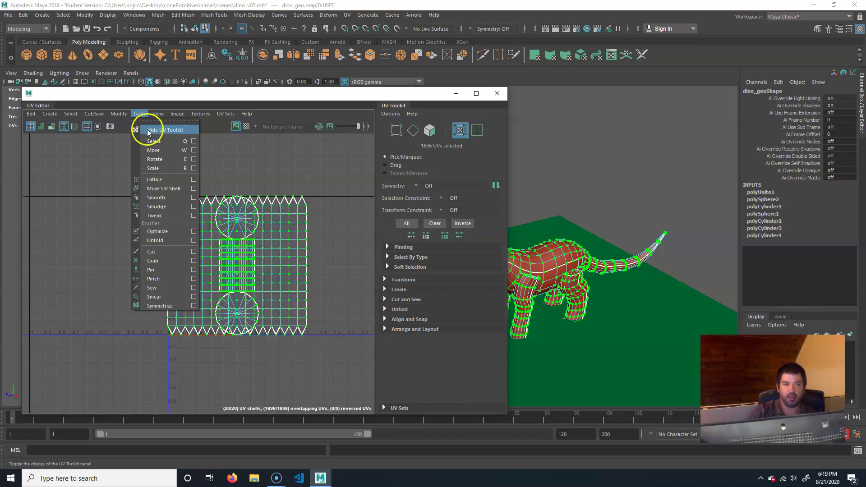
{"action": "left_click", "coordinate": [281, 92]}
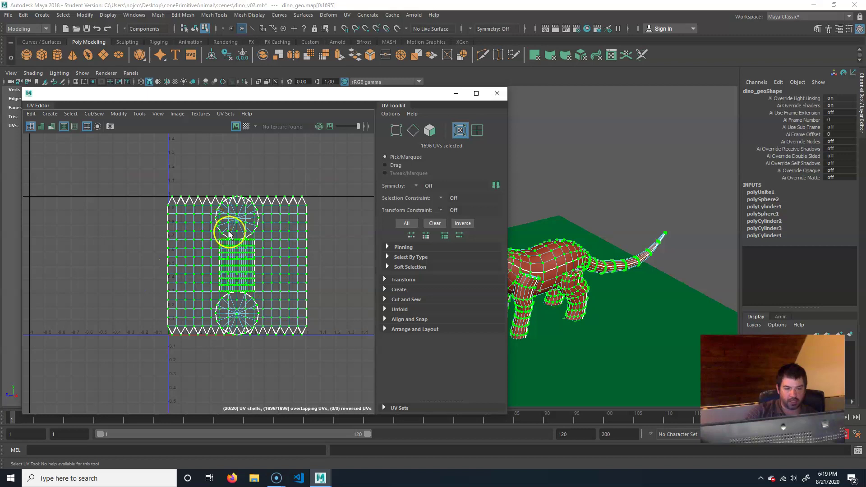
Unfold all of the dinosaur's selected UVs, and lay out the resulting shells within the UV space.
{"action": "left_click", "coordinate": [385, 309]}
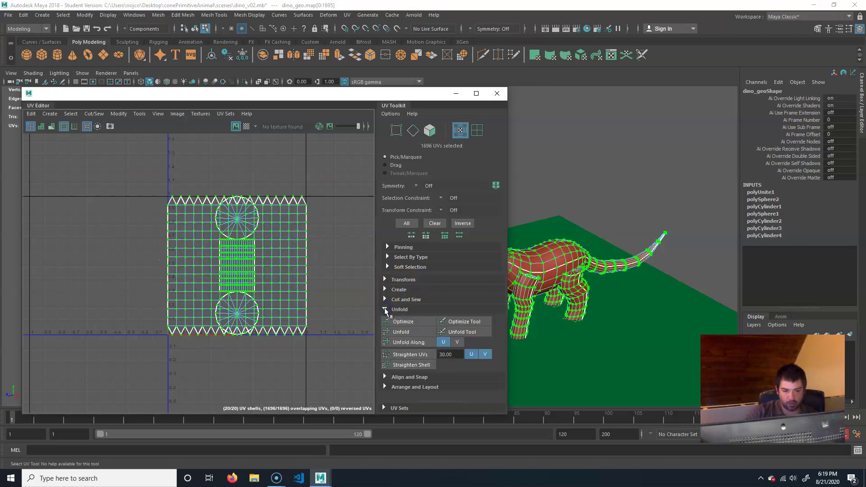
{"action": "left_click", "coordinate": [422, 333]}
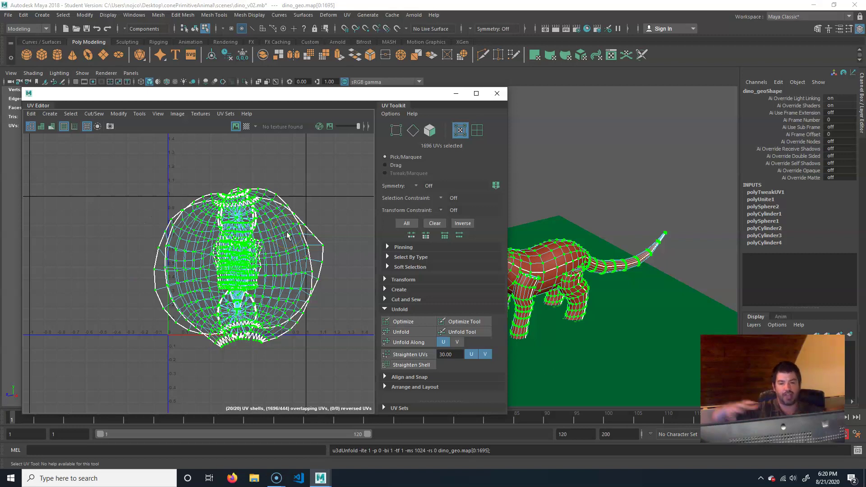
{"action": "left_click", "coordinate": [391, 387]}
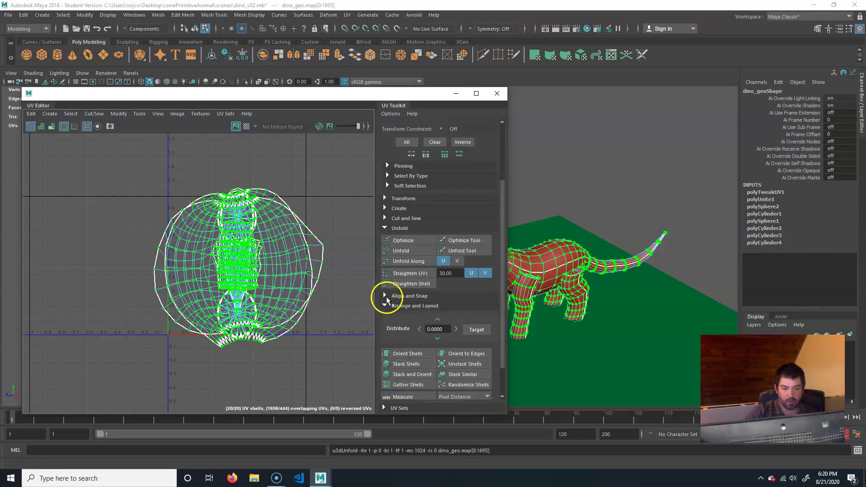
{"action": "left_click", "coordinate": [394, 228]}
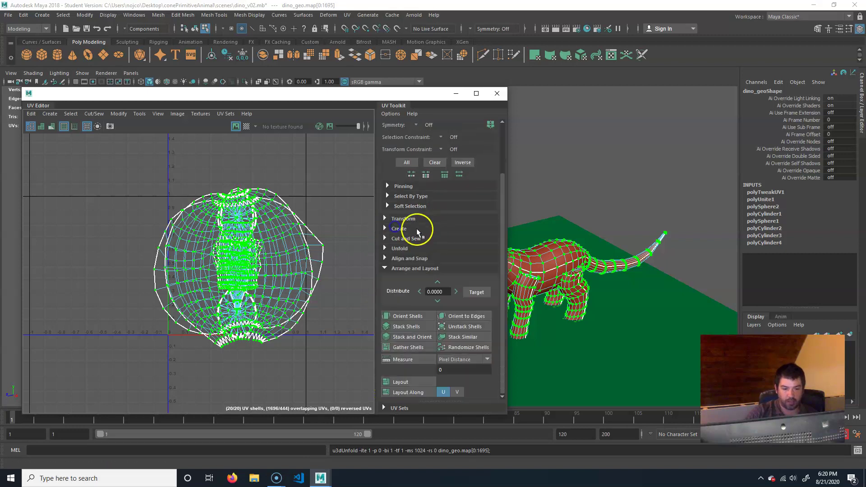
{"action": "left_click", "coordinate": [394, 268]}
{"action": "left_click", "coordinate": [399, 309]}
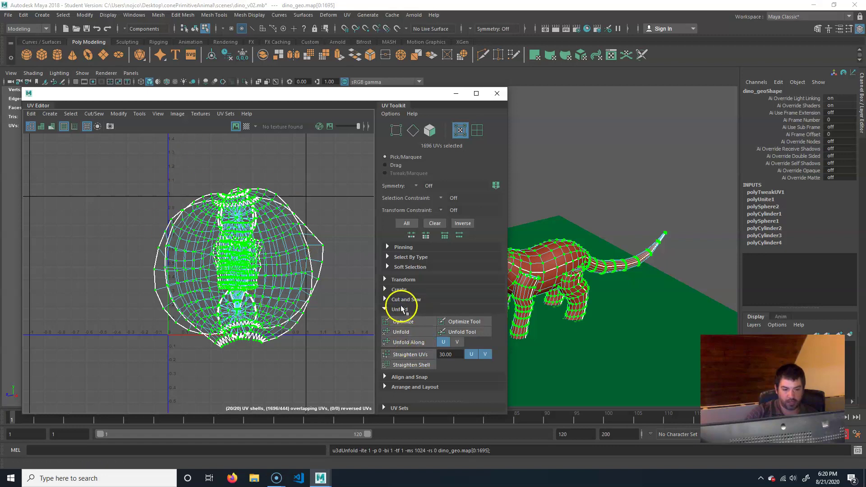
{"action": "left_click", "coordinate": [401, 310]}
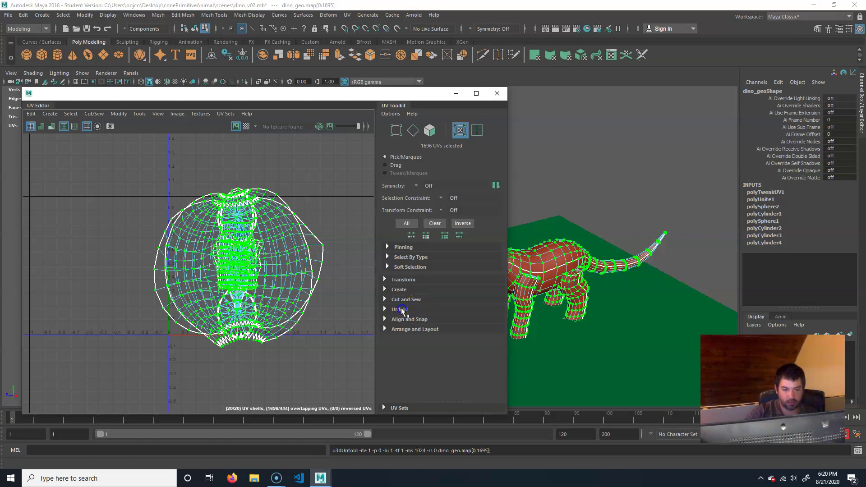
{"action": "left_click", "coordinate": [411, 331]}
{"action": "scroll", "coordinate": [412, 332], "scroll_direction": "down", "scroll_amount": 3}
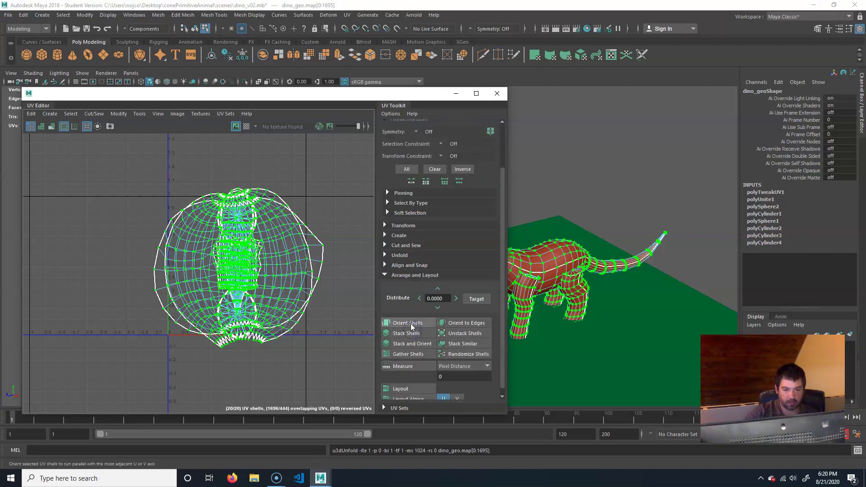
{"action": "scroll", "coordinate": [405, 378], "scroll_direction": "down", "scroll_amount": 1}
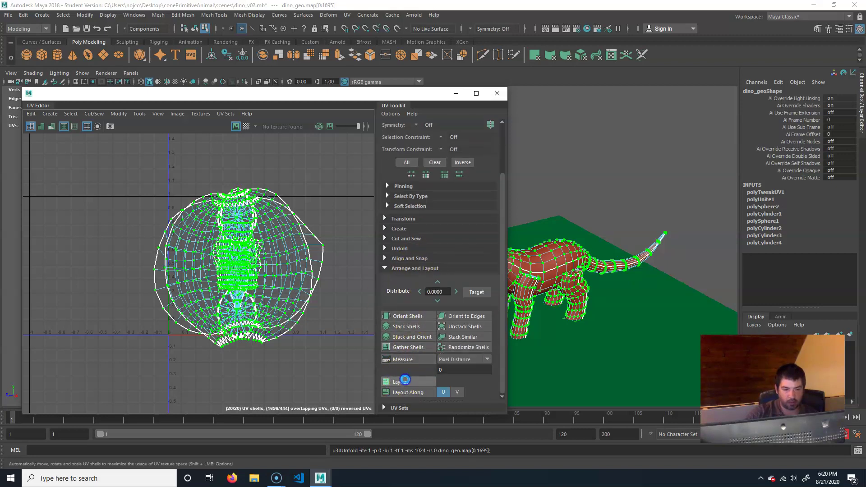
{"action": "left_click", "coordinate": [405, 379]}
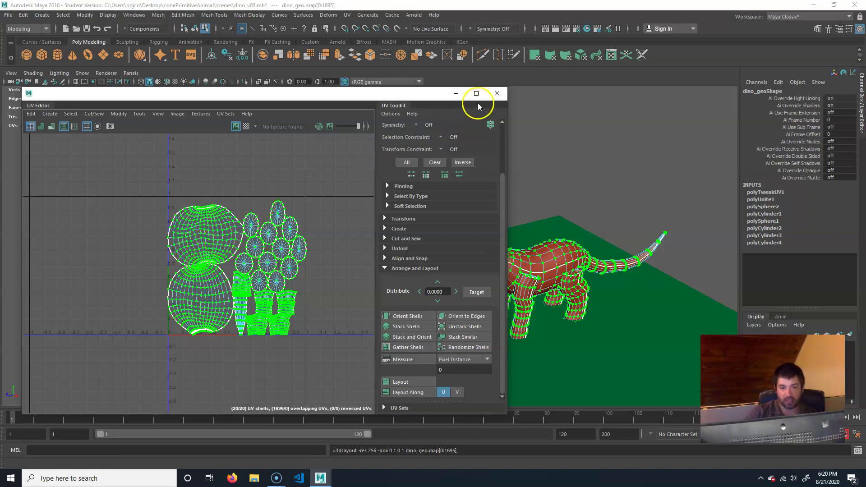
Close the UV Editor, return the dinosaur to object mode and select it as a whole object.
{"action": "left_click", "coordinate": [497, 95]}
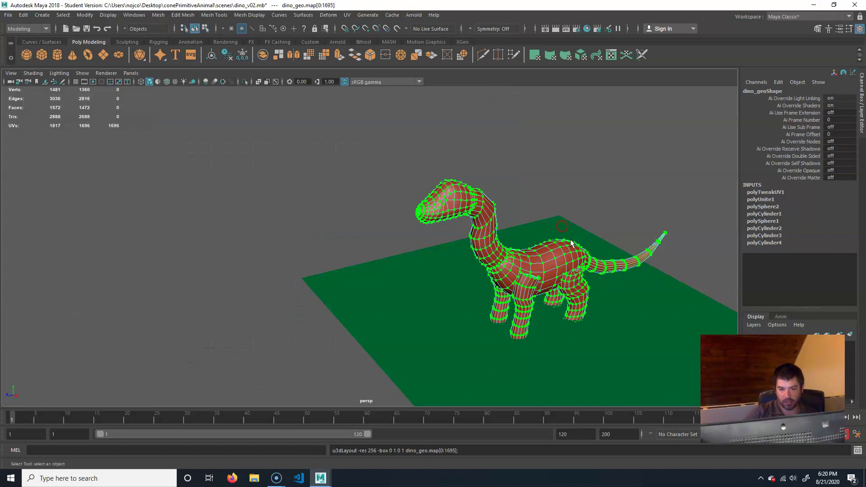
{"action": "right_click_drag", "start_coordinate": [570, 241], "coordinate": [581, 188]}
{"action": "left_click", "coordinate": [595, 164]}
{"action": "right_click_drag", "start_coordinate": [524, 272], "coordinate": [567, 208]}
{"action": "left_click", "coordinate": [567, 249]}
{"action": "key", "text": "f"}
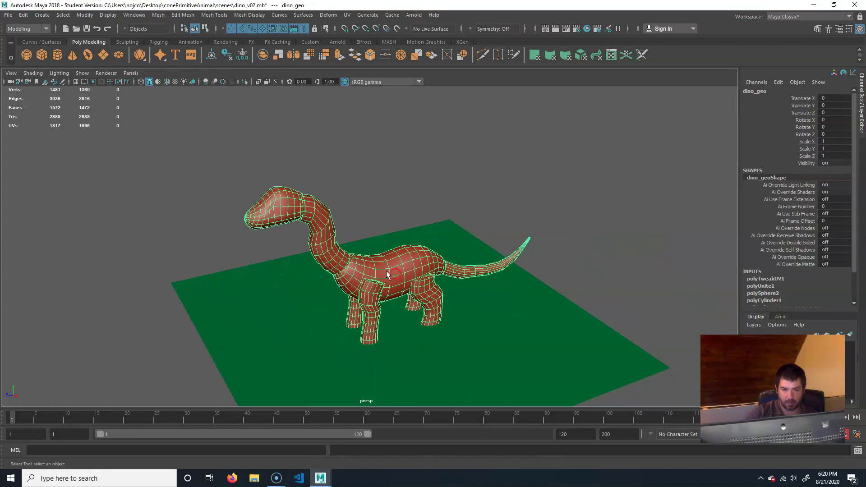
{"action": "left_click", "coordinate": [489, 131]}
{"action": "left_click", "coordinate": [400, 275]}
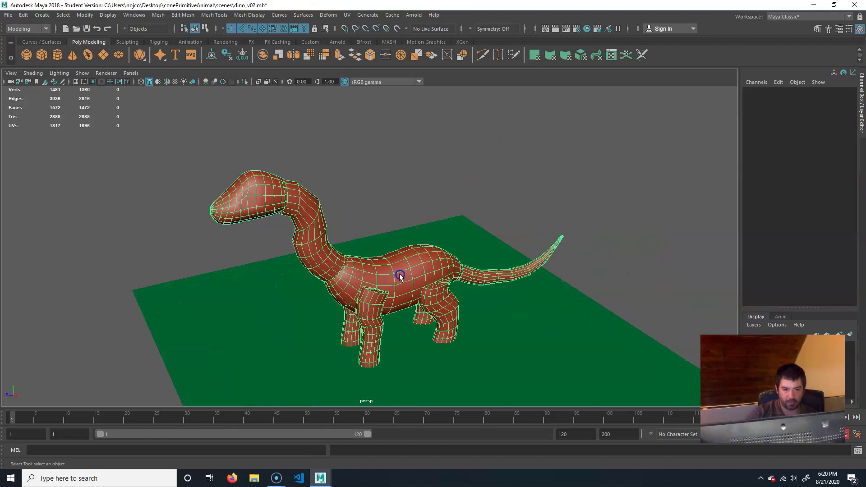
{"action": "left_click_drag", "start_coordinate": [400, 276], "coordinate": [352, 291], "text": "alt"}
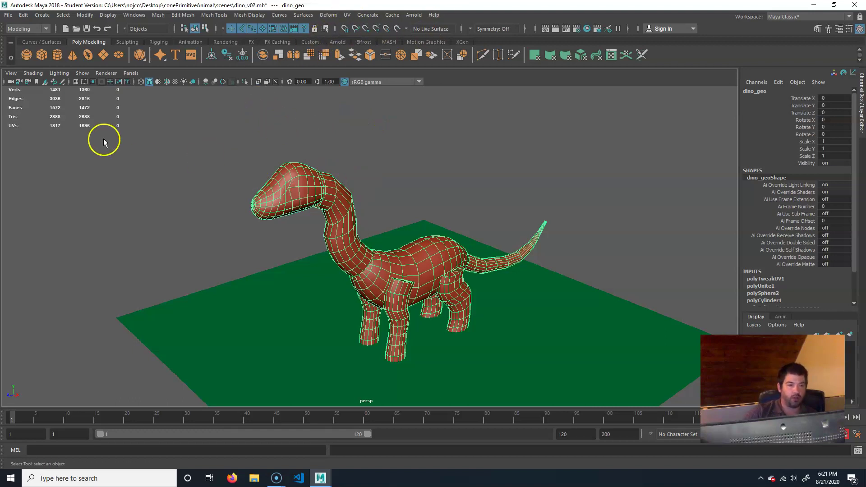
Switch to the Rendering feature set and start the 3D Paint Tool on the dinosaur with its settings displayed.
{"action": "left_click", "coordinate": [20, 30]}
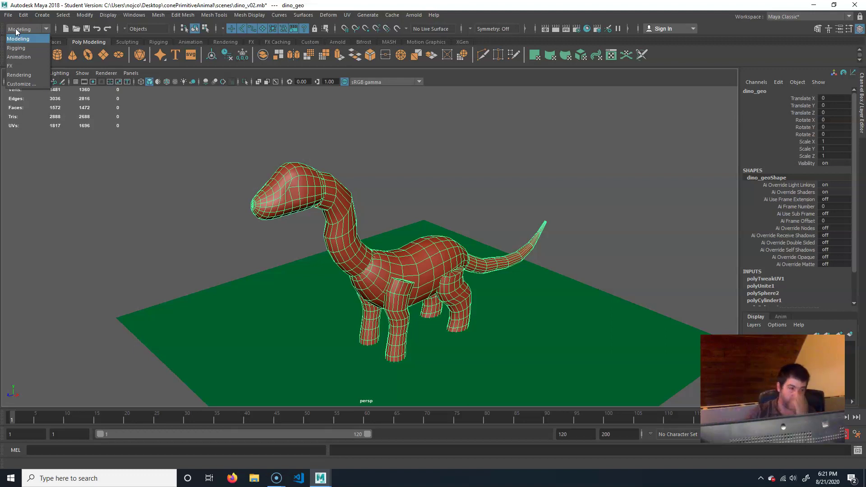
{"action": "left_click", "coordinate": [20, 75]}
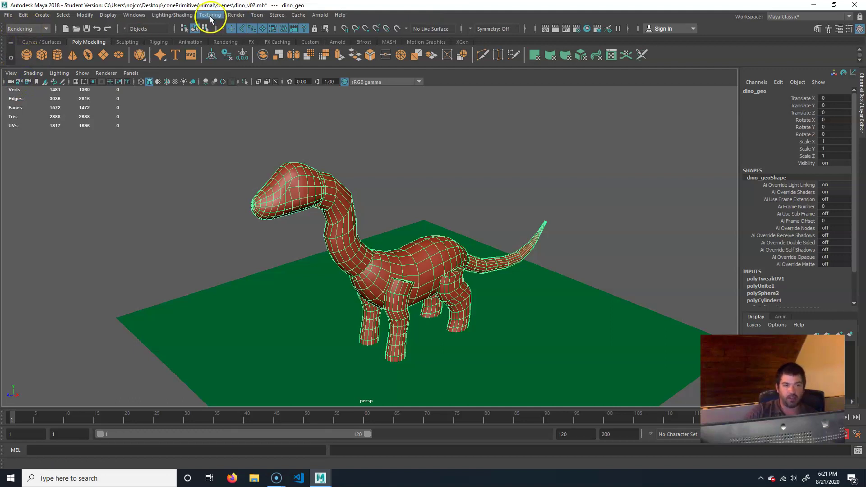
{"action": "left_click", "coordinate": [208, 16]}
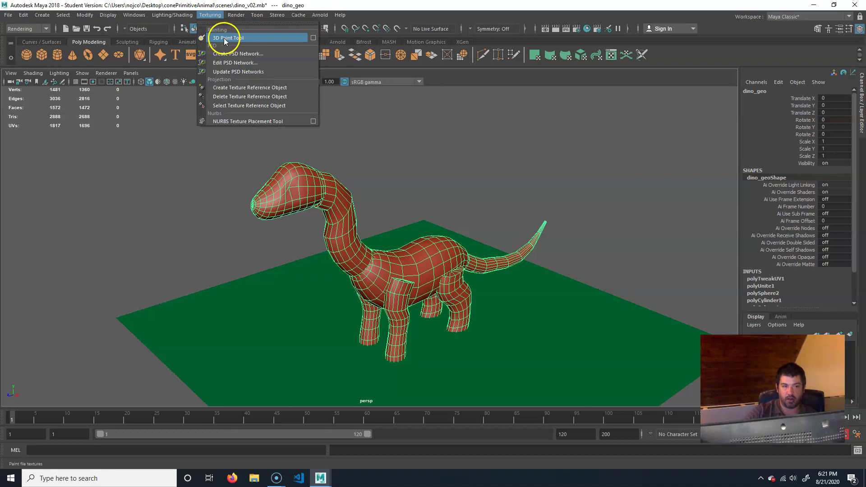
{"action": "left_click", "coordinate": [313, 38]}
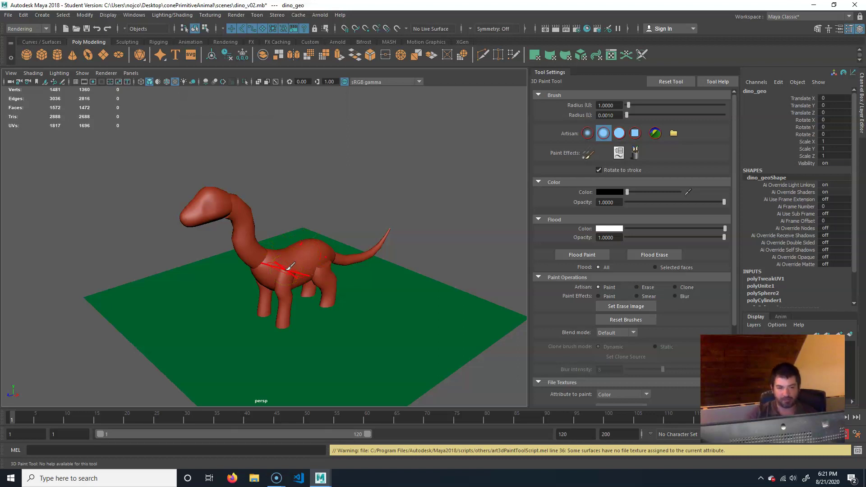
Try to paint on the dinosaur's neck and body with the 3D Paint Tool.
{"action": "scroll", "coordinate": [288, 277], "scroll_direction": "up", "scroll_amount": 3}
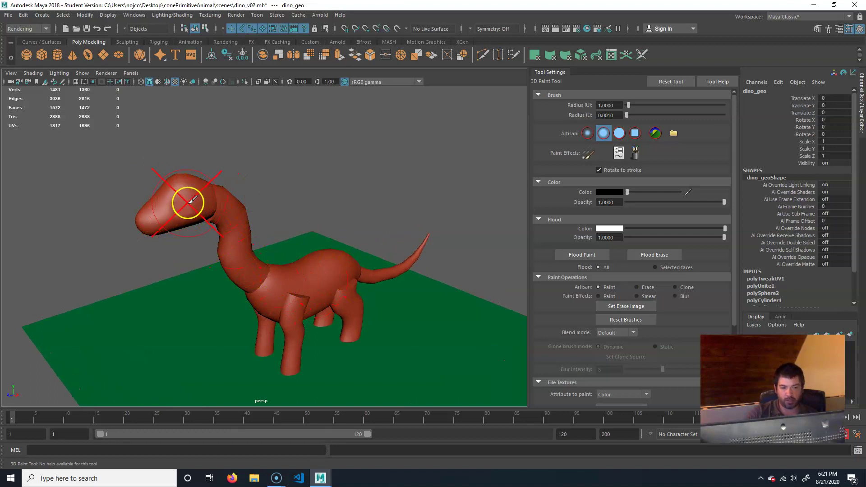
{"action": "left_click", "coordinate": [244, 249]}
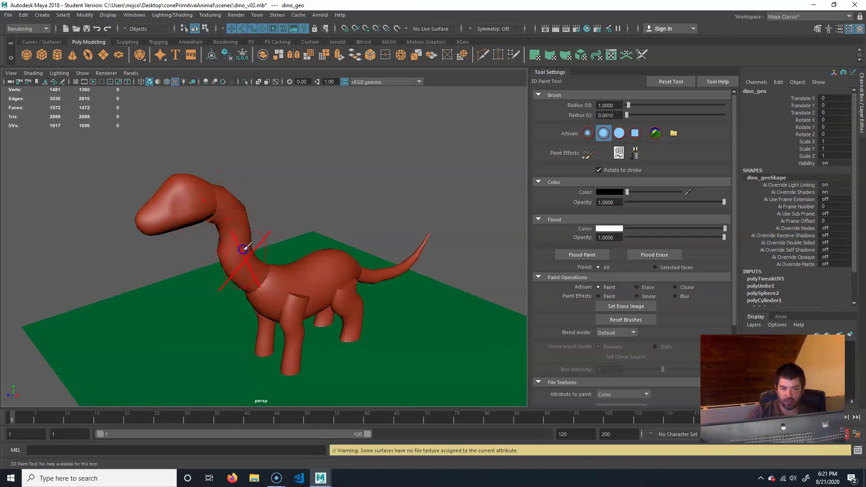
{"action": "left_click", "coordinate": [276, 294]}
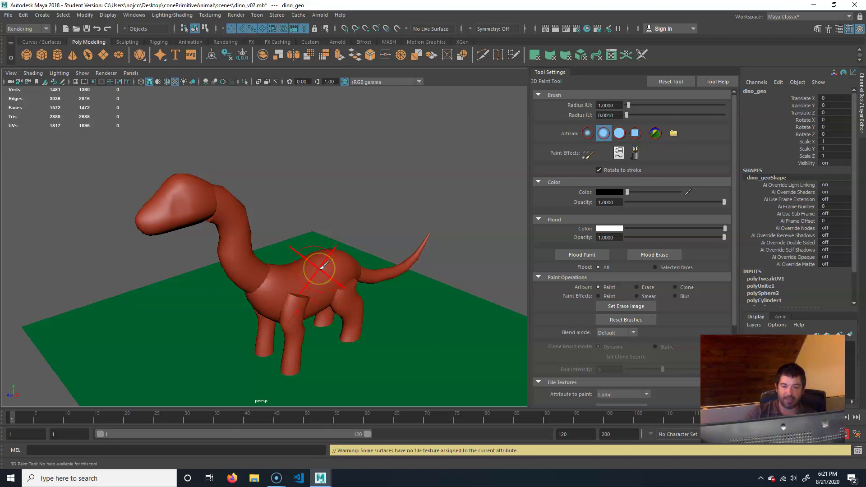
Assign a 2048 by 2048 PNG file texture to the dinosaur's color attribute for 3D painting.
{"action": "scroll", "coordinate": [684, 259], "scroll_direction": "down", "scroll_amount": 2}
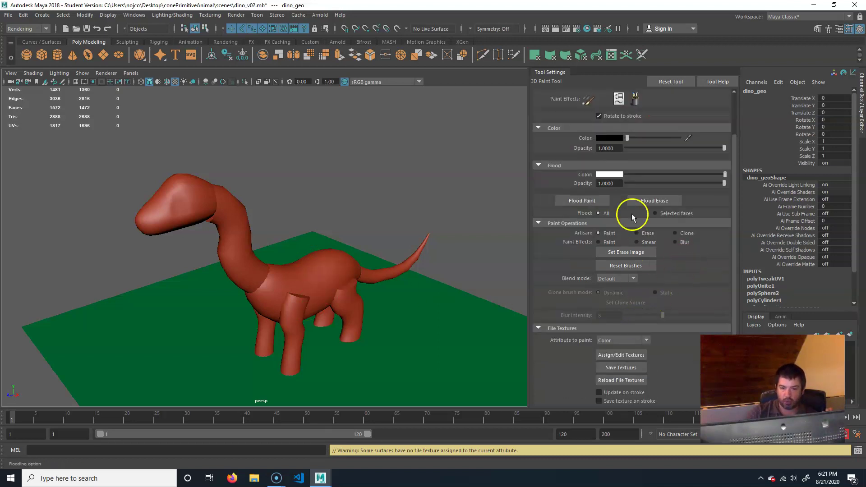
{"action": "scroll", "coordinate": [631, 226], "scroll_direction": "down", "scroll_amount": 2}
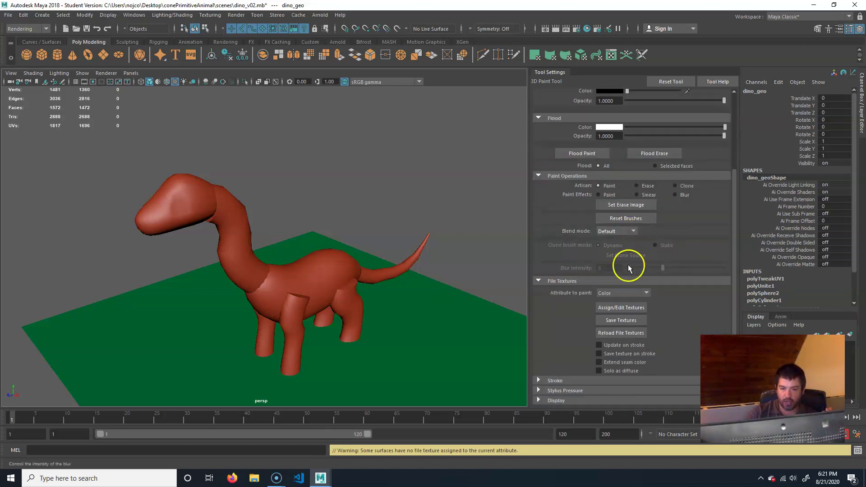
{"action": "left_click", "coordinate": [619, 308]}
{"action": "left_click", "coordinate": [389, 241]}
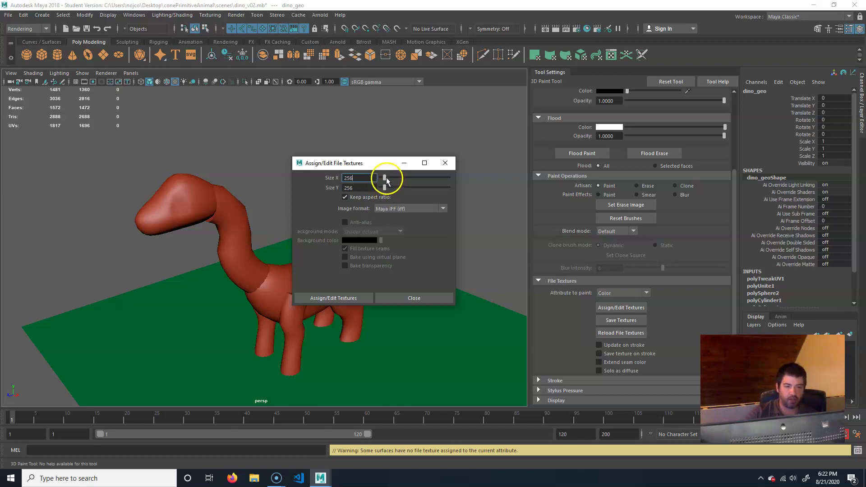
{"action": "left_click_drag", "start_coordinate": [386, 177], "coordinate": [405, 182]}
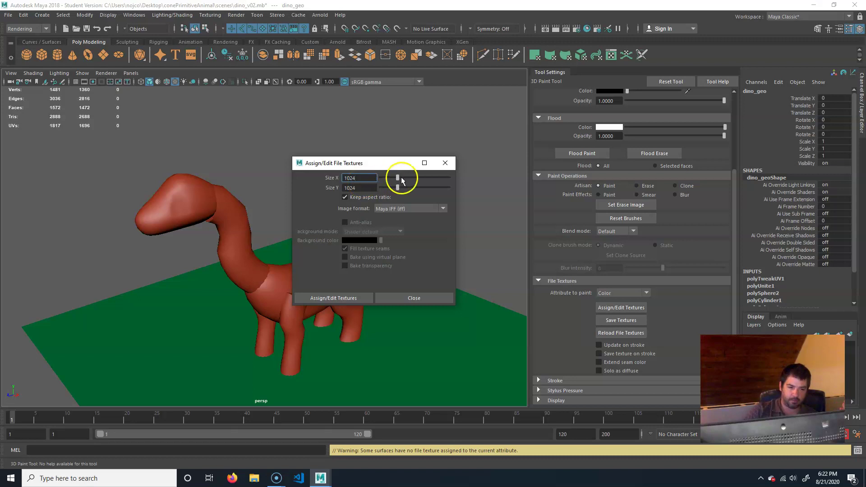
{"action": "left_click_drag", "start_coordinate": [404, 176], "coordinate": [414, 178]}
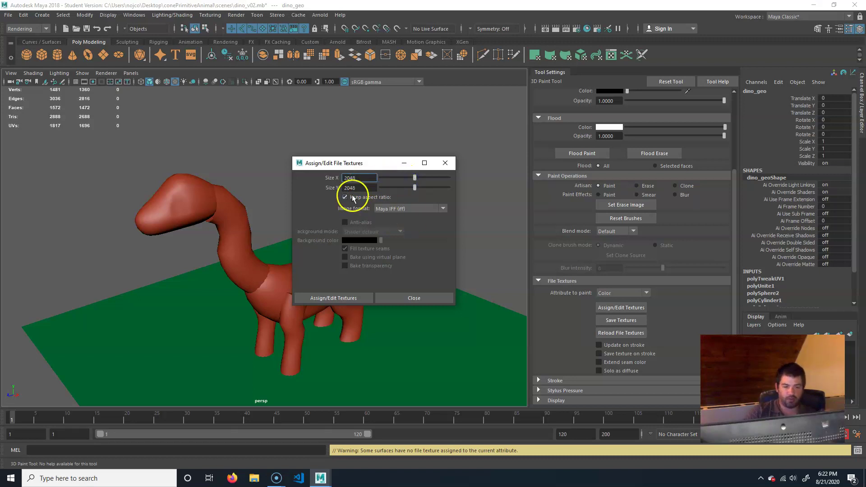
{"action": "left_click", "coordinate": [401, 208]}
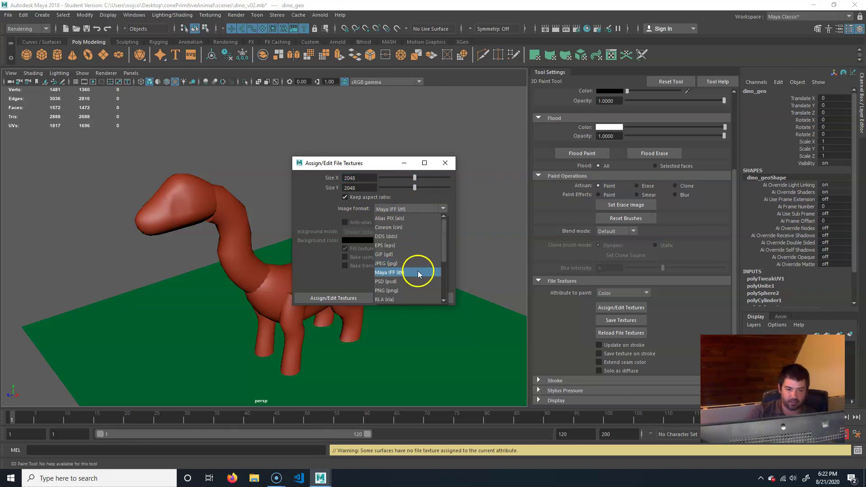
{"action": "left_click", "coordinate": [405, 292]}
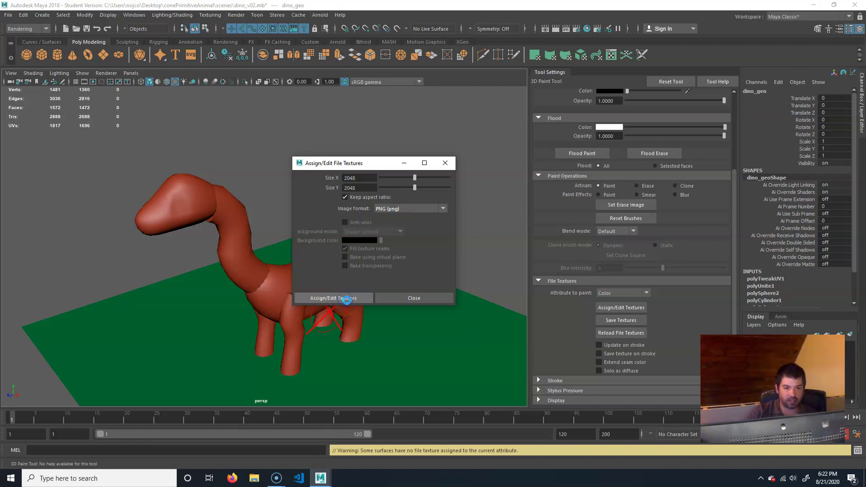
{"action": "left_click", "coordinate": [354, 297]}
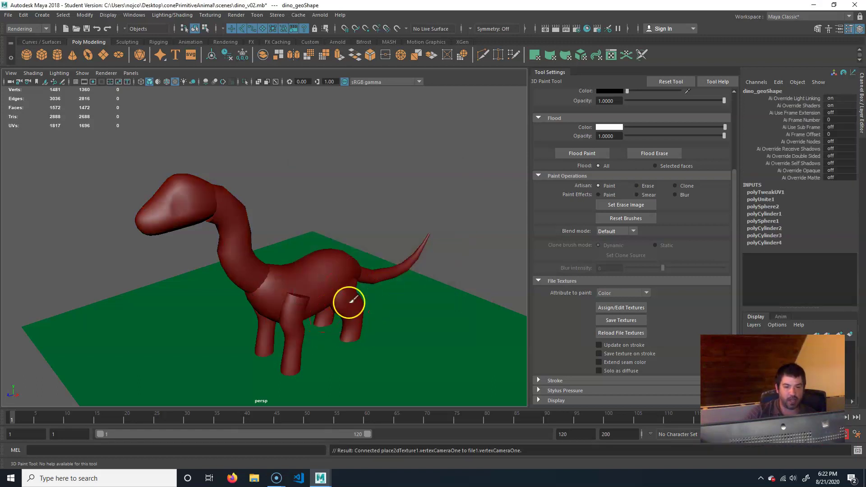
Choose Color as the attribute to paint, and set the soft round brush to a radius of about 0.21.
{"action": "left_click", "coordinate": [639, 294]}
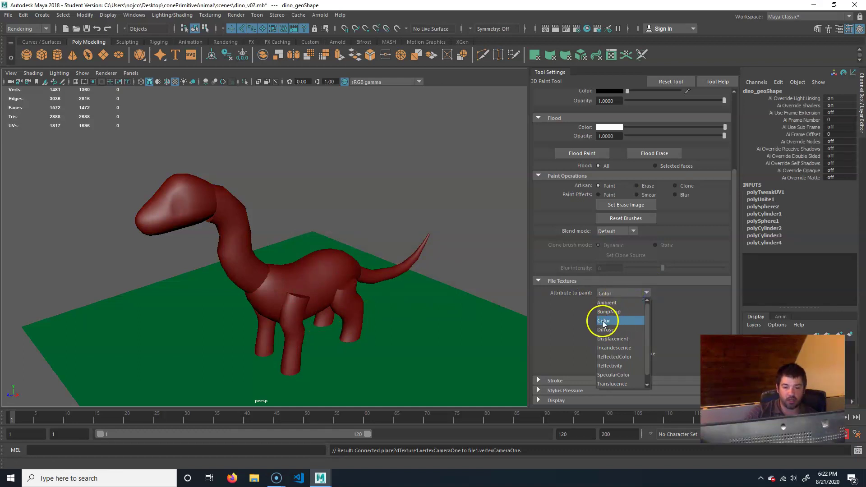
{"action": "left_click", "coordinate": [638, 323]}
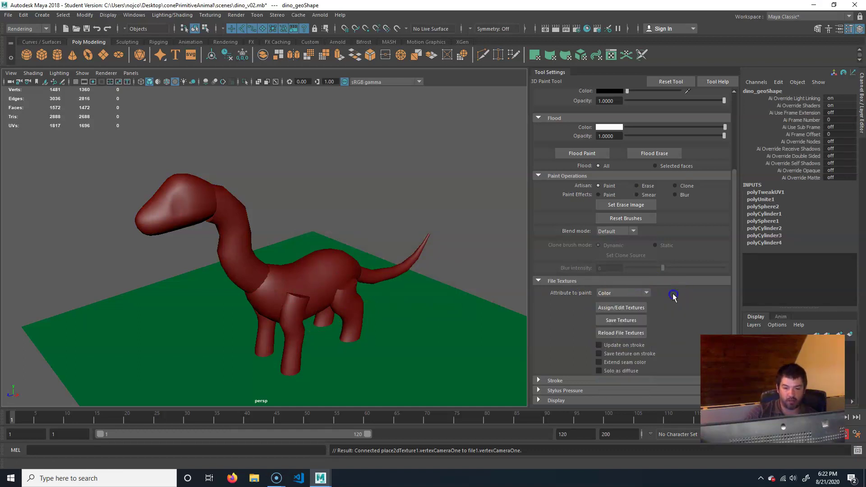
{"action": "mouse_move", "coordinate": [292, 273]}
{"action": "left_mouse_down", "text": "alt"}
{"action": "mouse_move", "coordinate": [246, 272]}
{"action": "mouse_move", "coordinate": [305, 274]}
{"action": "mouse_move", "coordinate": [282, 275]}
{"action": "left_mouse_up", "text": "alt"}
{"action": "right_click_drag", "start_coordinate": [283, 275], "coordinate": [304, 276], "text": "alt"}
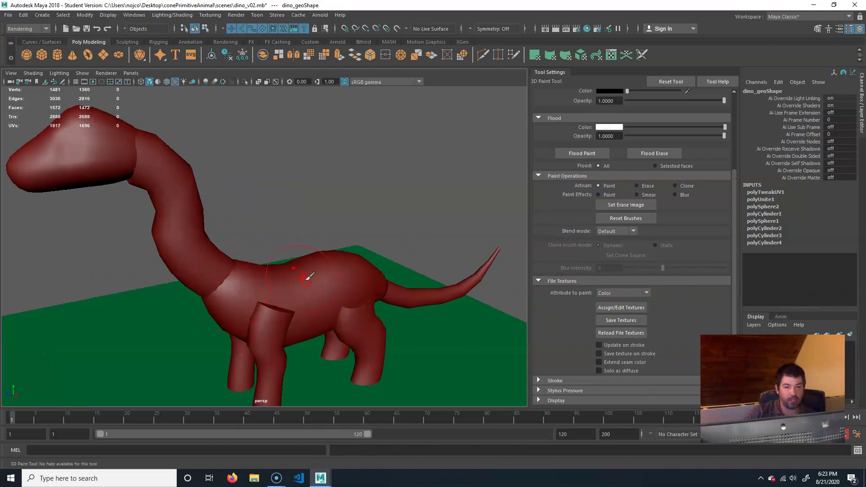
{"action": "middle_click_drag", "start_coordinate": [303, 273], "coordinate": [309, 286], "text": "alt"}
{"action": "right_click_drag", "start_coordinate": [263, 306], "coordinate": [363, 224], "text": "alt"}
{"action": "left_click_drag", "start_coordinate": [363, 224], "coordinate": [338, 232], "text": "alt"}
{"action": "right_click_drag", "start_coordinate": [338, 232], "coordinate": [289, 266], "text": "alt"}
{"action": "middle_click_drag", "start_coordinate": [288, 267], "coordinate": [318, 312], "text": "alt"}
{"action": "right_click_drag", "start_coordinate": [203, 293], "coordinate": [262, 295], "text": "alt"}
{"action": "left_click_drag", "start_coordinate": [246, 284], "coordinate": [275, 293], "text": "alt"}
{"action": "middle_click_drag", "start_coordinate": [274, 294], "coordinate": [268, 290], "text": "alt"}
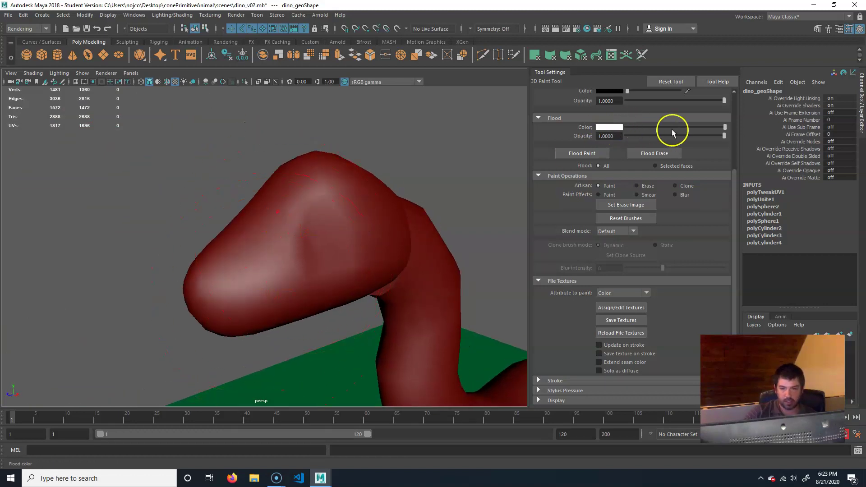
{"action": "scroll", "coordinate": [586, 149], "scroll_direction": "up", "scroll_amount": 4}
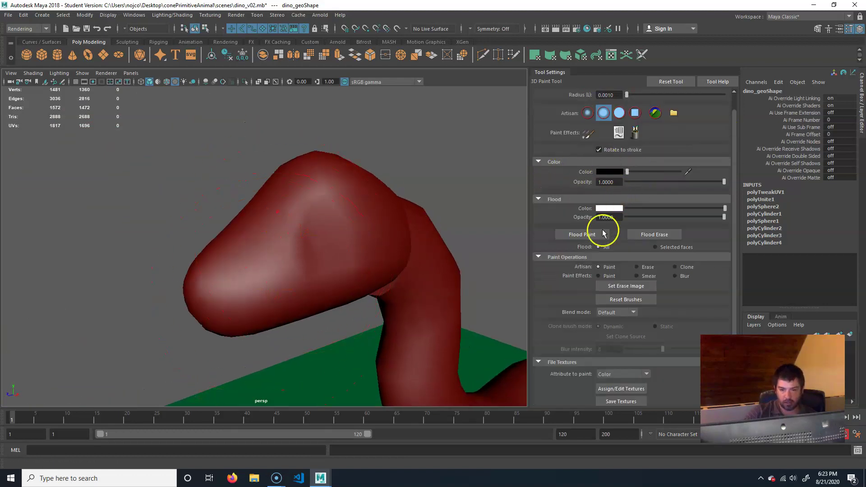
{"action": "scroll", "coordinate": [625, 221], "scroll_direction": "up", "scroll_amount": 1}
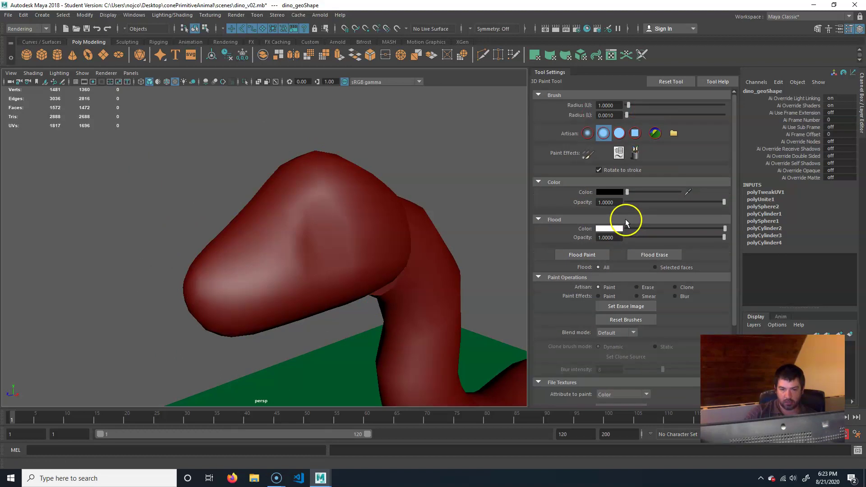
{"action": "left_click", "coordinate": [585, 136]}
{"action": "left_click", "coordinate": [603, 135]}
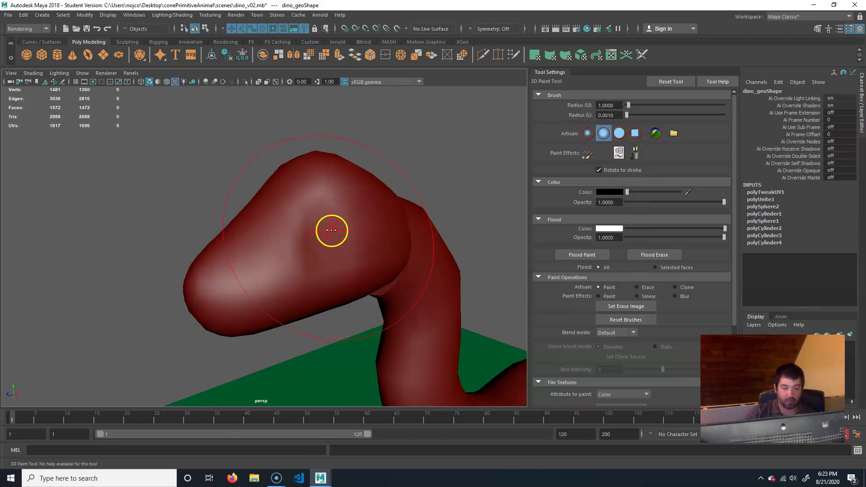
{"action": "left_click_drag", "start_coordinate": [331, 230], "coordinate": [293, 226]}
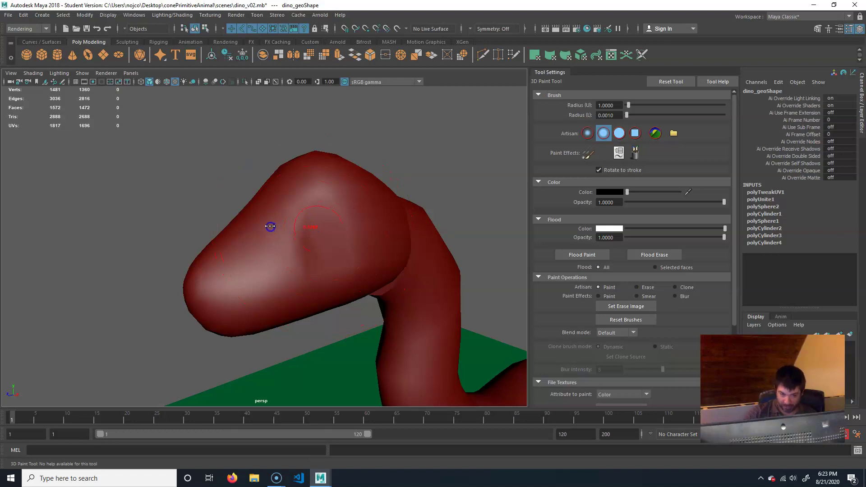
{"action": "left_click_drag", "start_coordinate": [269, 226], "coordinate": [270, 225]}
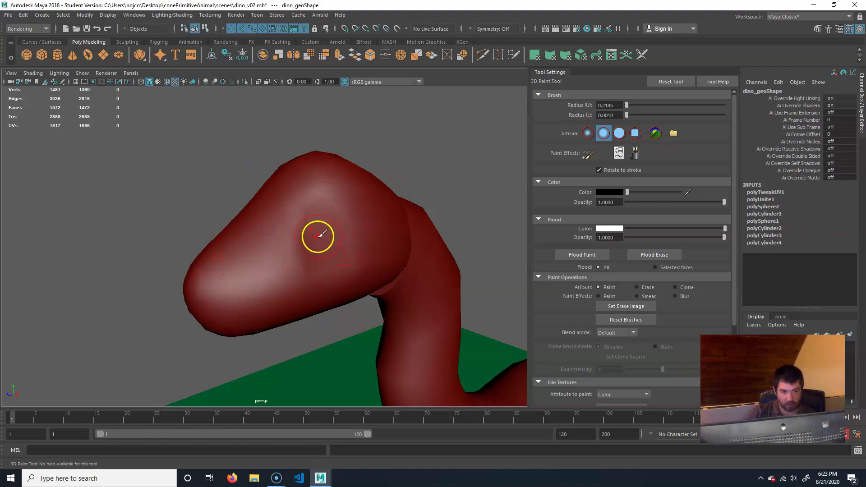
Try to paint both sides of the dinosaur's head with Object X symmetry.
{"action": "mouse_move", "coordinate": [320, 235]}
{"action": "left_mouse_down", "text": "alt"}
{"action": "mouse_move", "coordinate": [387, 235]}
{"action": "mouse_move", "coordinate": [269, 238]}
{"action": "mouse_move", "coordinate": [310, 253]}
{"action": "mouse_move", "coordinate": [274, 265]}
{"action": "mouse_move", "coordinate": [256, 248]}
{"action": "left_mouse_up", "text": "alt"}
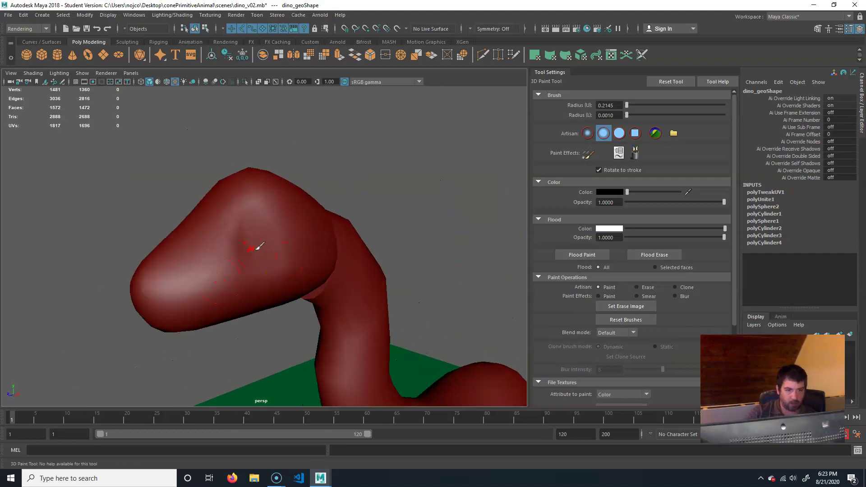
{"action": "left_click", "coordinate": [470, 29]}
{"action": "left_click", "coordinate": [484, 43]}
{"action": "mouse_move", "coordinate": [296, 250]}
{"action": "left_mouse_down", "text": "alt"}
{"action": "mouse_move", "coordinate": [390, 239]}
{"action": "mouse_move", "coordinate": [433, 209]}
{"action": "mouse_move", "coordinate": [413, 219]}
{"action": "mouse_move", "coordinate": [422, 226]}
{"action": "left_mouse_up", "text": "alt"}
{"action": "mouse_move", "coordinate": [378, 253]}
{"action": "left_mouse_down", "text": "alt"}
{"action": "mouse_move", "coordinate": [387, 251]}
{"action": "mouse_move", "coordinate": [376, 255]}
{"action": "left_mouse_up", "text": "alt"}
{"action": "key", "text": "ctrl+z"}
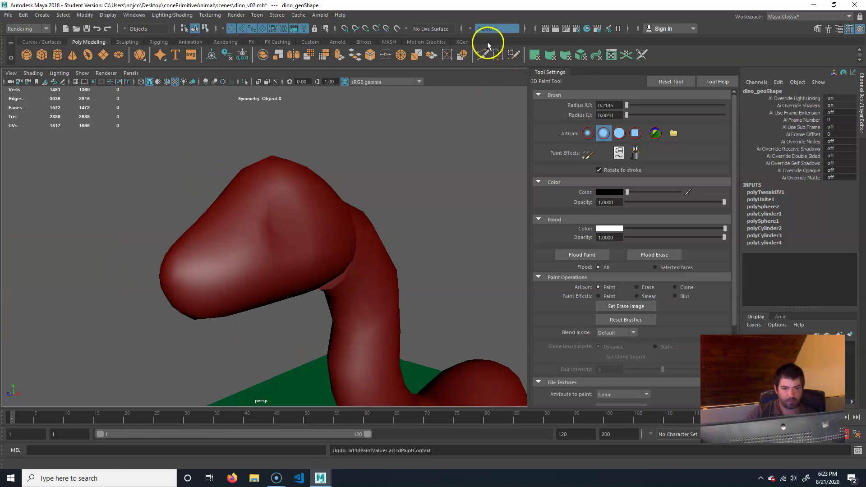
{"action": "left_click", "coordinate": [492, 28]}
{"action": "left_click", "coordinate": [489, 31]}
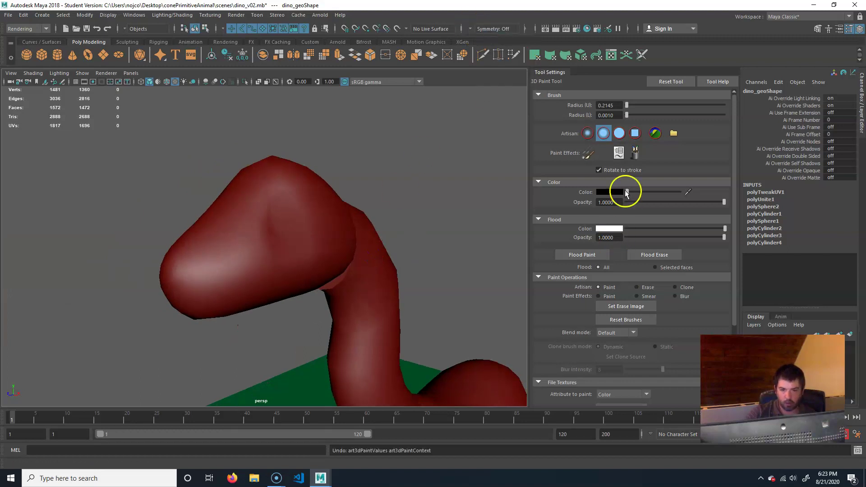
Turn on stroke reflection across the X axis and paint a black spot on the side of the dinosaur's head.
{"action": "scroll", "coordinate": [599, 272], "scroll_direction": "down", "scroll_amount": 3}
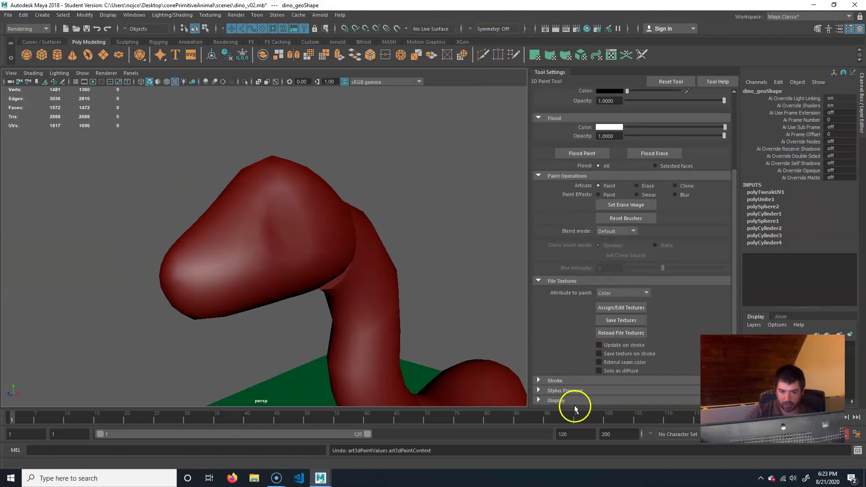
{"action": "left_click", "coordinate": [569, 382]}
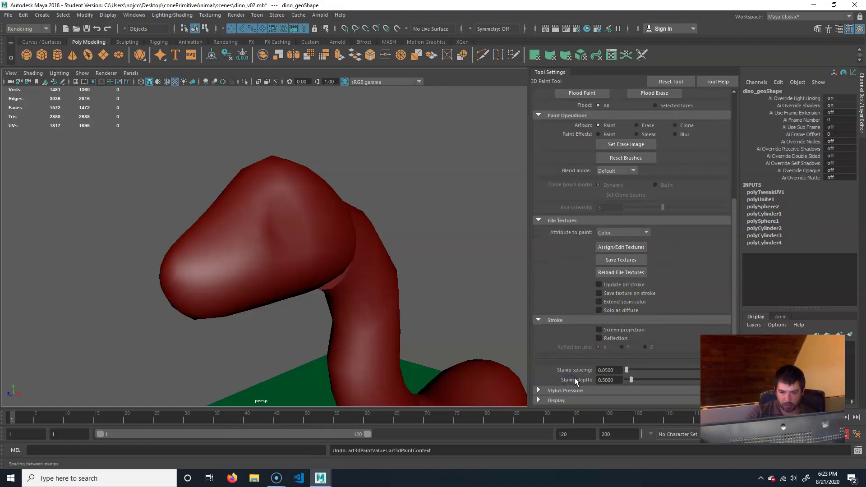
{"action": "left_click", "coordinate": [599, 338]}
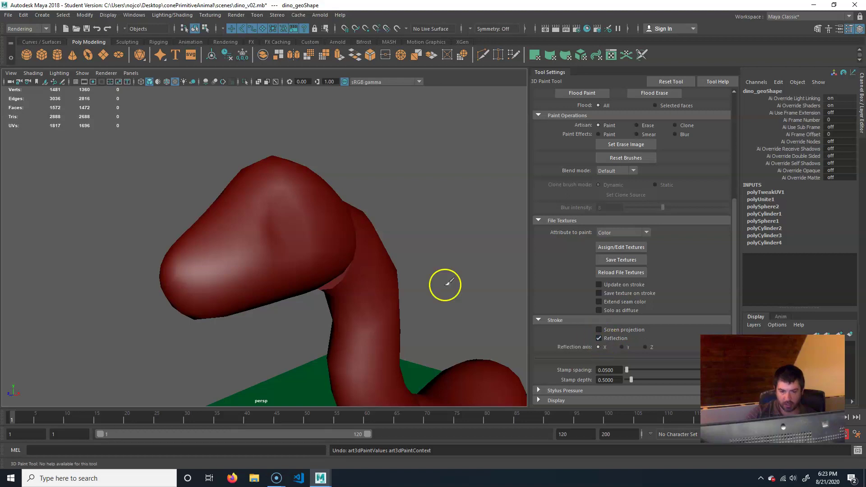
{"action": "left_click_drag", "start_coordinate": [296, 224], "coordinate": [276, 224]}
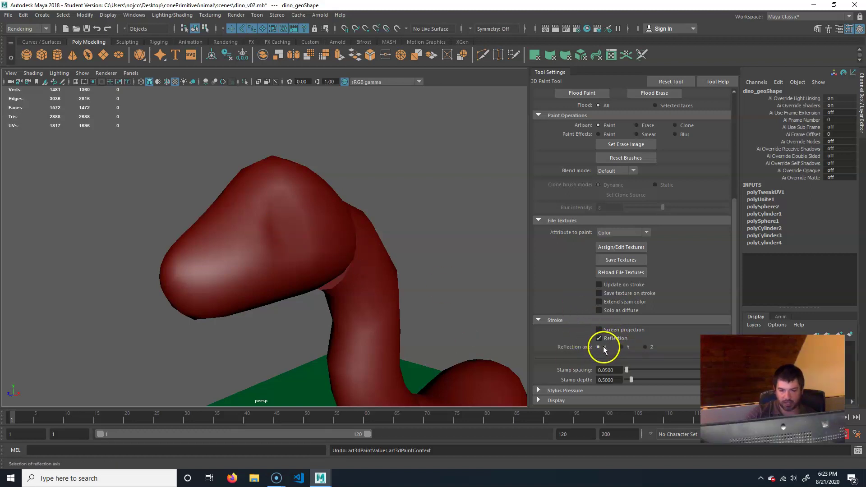
{"action": "mouse_move", "coordinate": [257, 293]}
{"action": "left_mouse_down", "text": "alt"}
{"action": "mouse_move", "coordinate": [294, 290]}
{"action": "mouse_move", "coordinate": [225, 286]}
{"action": "mouse_move", "coordinate": [421, 333]}
{"action": "left_mouse_up", "text": "alt"}
{"action": "left_click_drag", "start_coordinate": [403, 296], "coordinate": [393, 311]}
{"action": "mouse_move", "coordinate": [434, 338]}
{"action": "left_mouse_down", "text": "alt"}
{"action": "mouse_move", "coordinate": [326, 294]}
{"action": "mouse_move", "coordinate": [325, 279]}
{"action": "left_mouse_up", "text": "alt"}
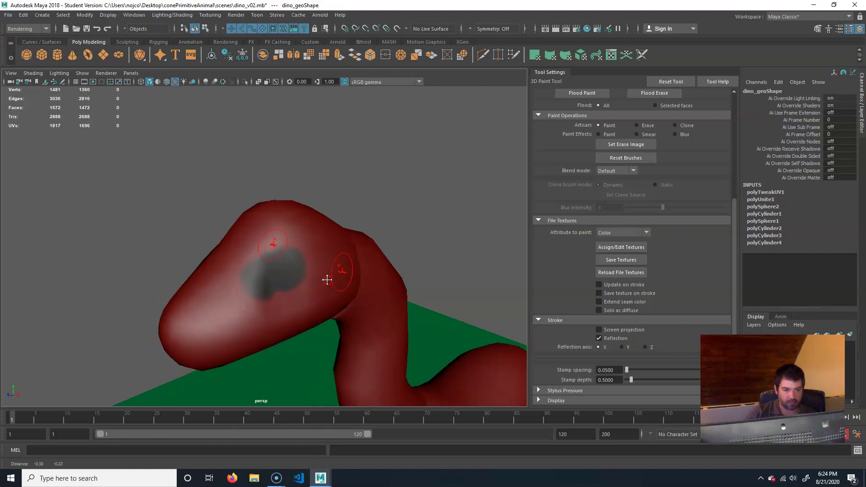
Paint a white eyeball over the black spot and a black pupil inside it, using the solid round brush at about 0.10 radius for the pupil.
{"action": "scroll", "coordinate": [537, 237], "scroll_direction": "up", "scroll_amount": 5}
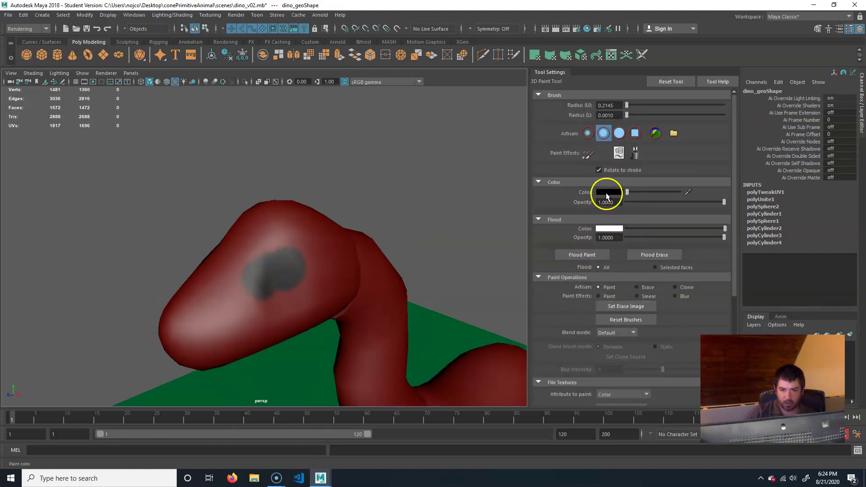
{"action": "left_click_drag", "start_coordinate": [627, 192], "coordinate": [712, 192]}
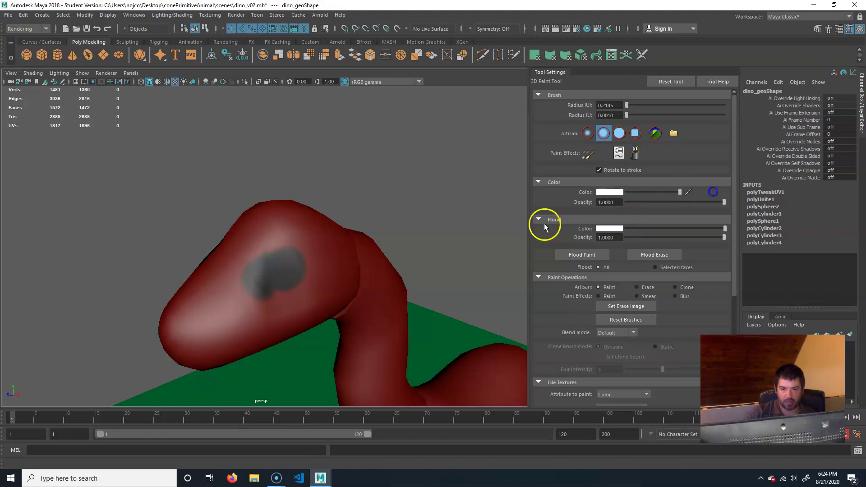
{"action": "mouse_move", "coordinate": [267, 276]}
{"action": "left_mouse_down"}
{"action": "mouse_move", "coordinate": [284, 274]}
{"action": "mouse_move", "coordinate": [277, 279]}
{"action": "left_mouse_up"}
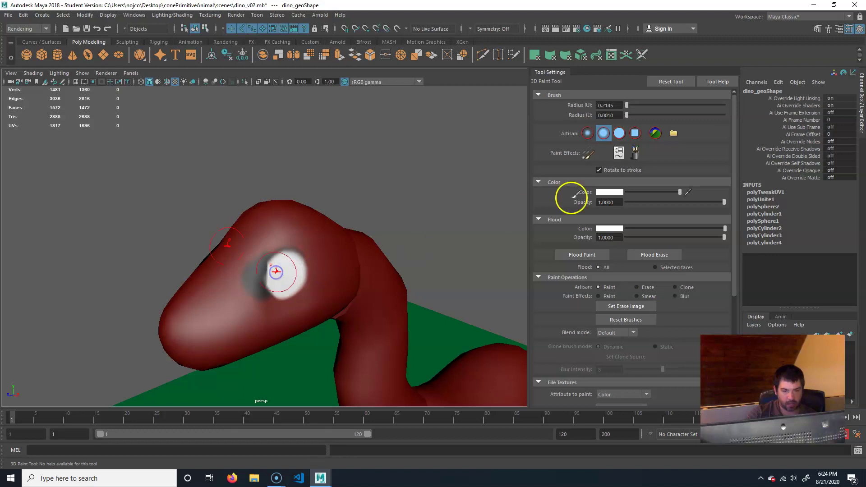
{"action": "left_click_drag", "start_coordinate": [679, 192], "coordinate": [626, 192]}
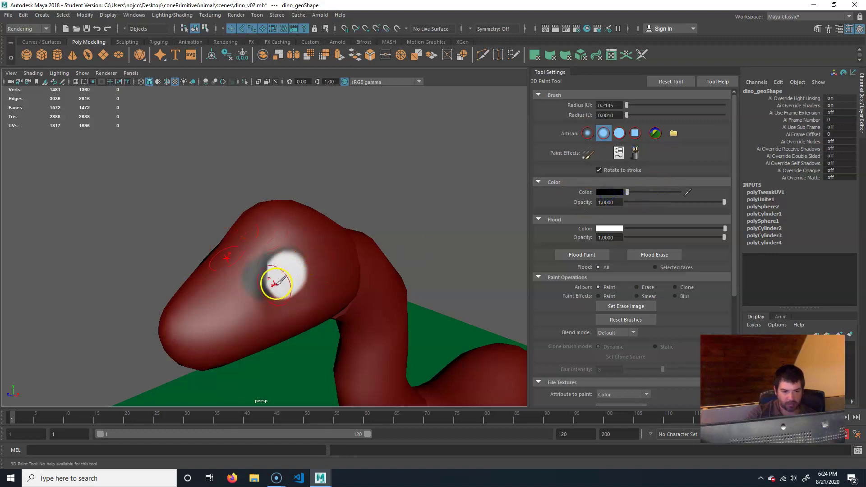
{"action": "left_click", "coordinate": [619, 133]}
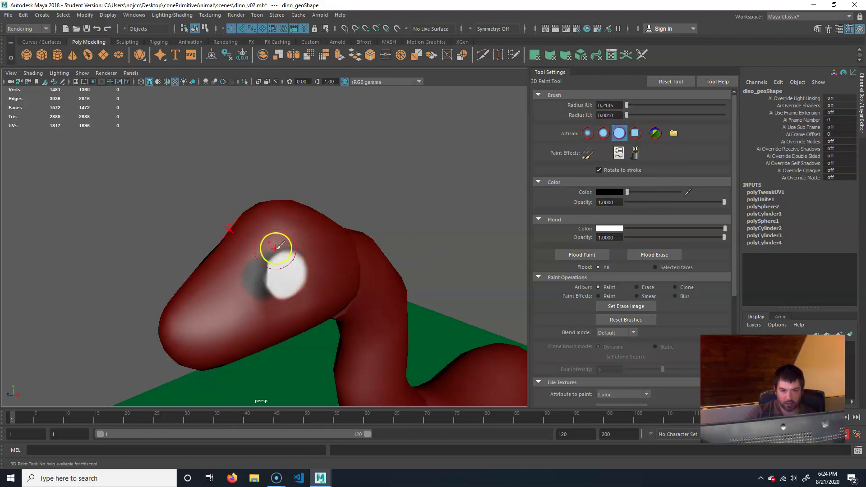
{"action": "mouse_move", "coordinate": [284, 271]}
{"action": "left_mouse_down"}
{"action": "mouse_move", "coordinate": [363, 287]}
{"action": "mouse_move", "coordinate": [304, 288]}
{"action": "mouse_move", "coordinate": [343, 280]}
{"action": "left_mouse_up"}
Choose the soft round brush and set the flood color to light green with hue 92.308 and saturation 0.808.
{"action": "left_click", "coordinate": [588, 135]}
{"action": "left_click", "coordinate": [603, 133]}
{"action": "left_click", "coordinate": [615, 229]}
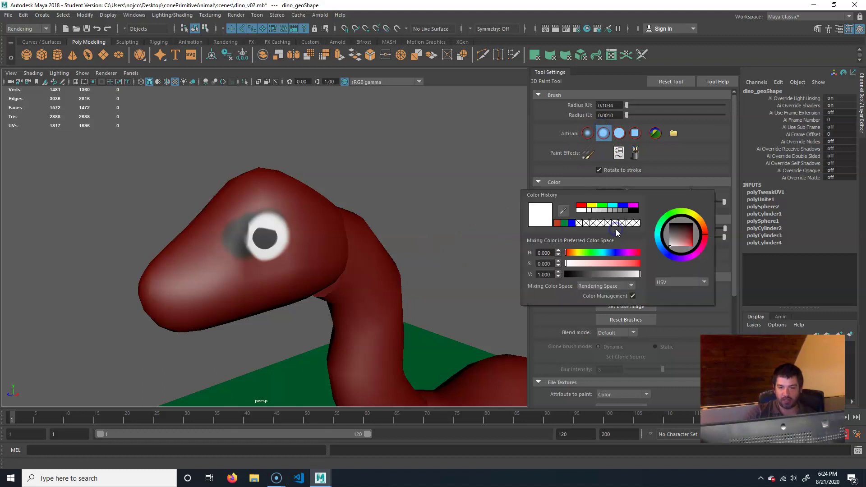
{"action": "left_click_drag", "start_coordinate": [575, 253], "coordinate": [624, 266]}
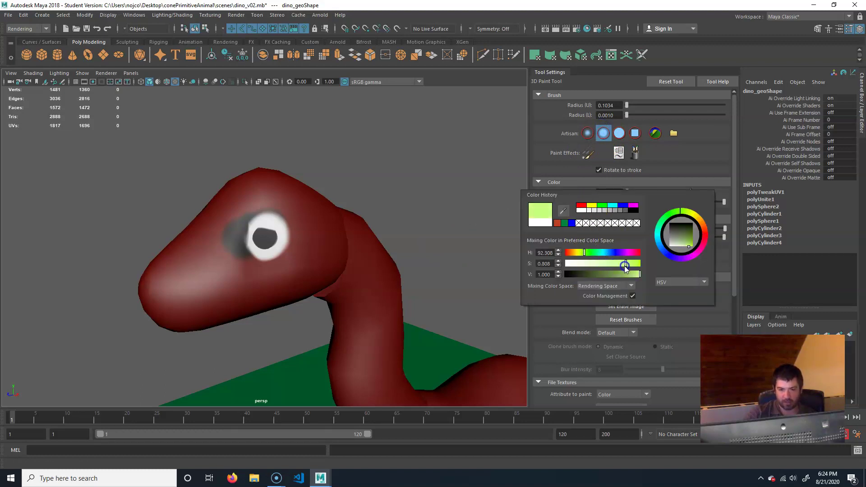
Try a black stripe across the dinosaur's back just behind the neck.
{"action": "right_click_drag", "start_coordinate": [443, 306], "coordinate": [377, 269], "text": "alt"}
{"action": "left_click_drag", "start_coordinate": [377, 269], "coordinate": [293, 317], "text": "alt"}
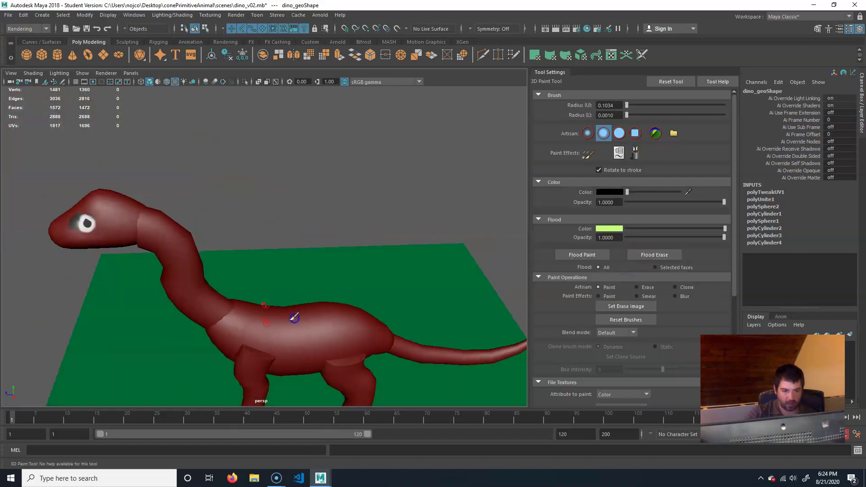
{"action": "right_click_drag", "start_coordinate": [294, 317], "coordinate": [317, 265], "text": "alt"}
{"action": "left_click_drag", "start_coordinate": [317, 265], "coordinate": [319, 260], "text": "alt"}
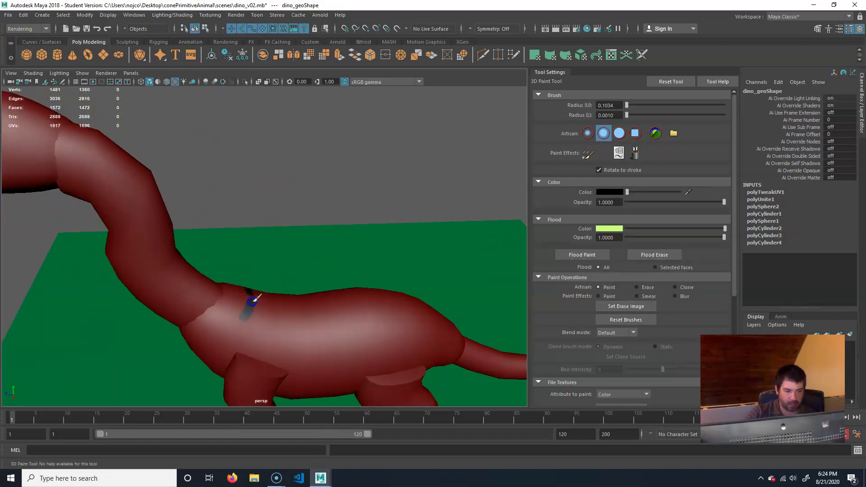
{"action": "key", "text": "ctrl+z"}
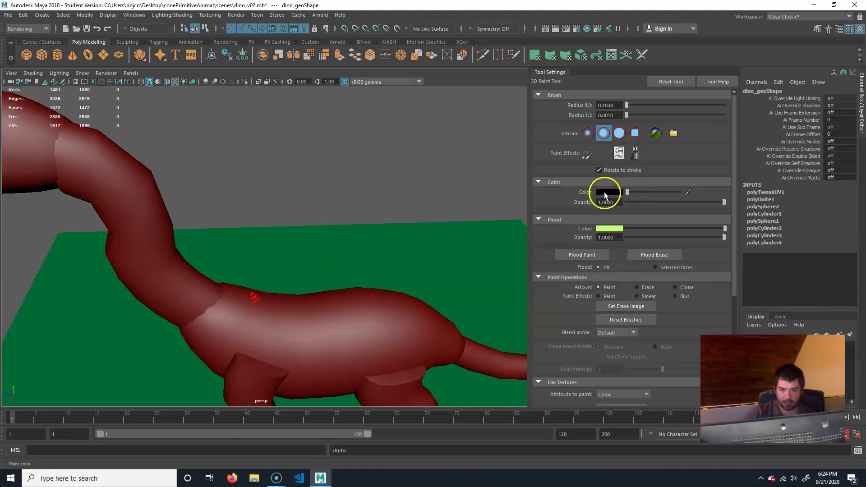
Set the paint color to the light green from the color history and paint a row of stripes along the dinosaur's back.
{"action": "left_click", "coordinate": [610, 192]}
{"action": "left_click", "coordinate": [564, 178]}
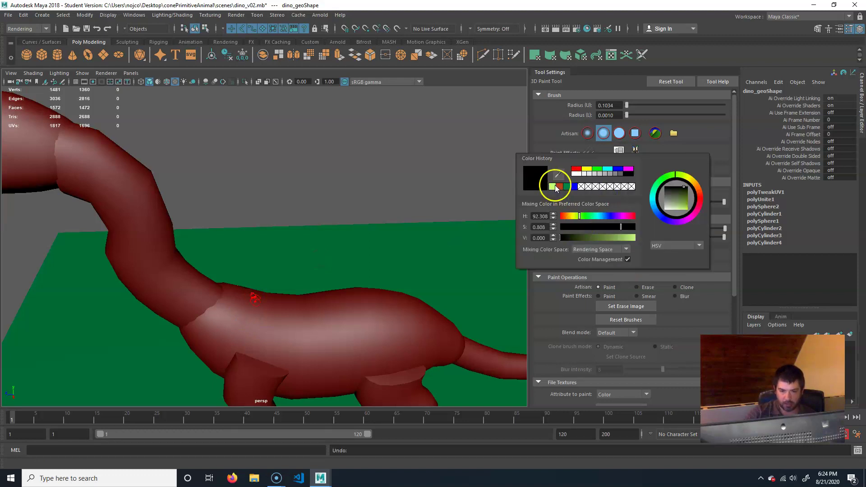
{"action": "left_click", "coordinate": [554, 186]}
{"action": "mouse_move", "coordinate": [261, 315]}
{"action": "left_mouse_down"}
{"action": "mouse_move", "coordinate": [267, 296]}
{"action": "mouse_move", "coordinate": [281, 301]}
{"action": "mouse_move", "coordinate": [286, 320]}
{"action": "mouse_move", "coordinate": [294, 294]}
{"action": "mouse_move", "coordinate": [291, 315]}
{"action": "mouse_move", "coordinate": [317, 327]}
{"action": "left_mouse_up"}
{"action": "mouse_move", "coordinate": [350, 291]}
{"action": "left_mouse_down"}
{"action": "mouse_move", "coordinate": [353, 321]}
{"action": "mouse_move", "coordinate": [358, 306]}
{"action": "mouse_move", "coordinate": [350, 301]}
{"action": "mouse_move", "coordinate": [386, 299]}
{"action": "mouse_move", "coordinate": [410, 315]}
{"action": "mouse_move", "coordinate": [413, 302]}
{"action": "left_mouse_up"}
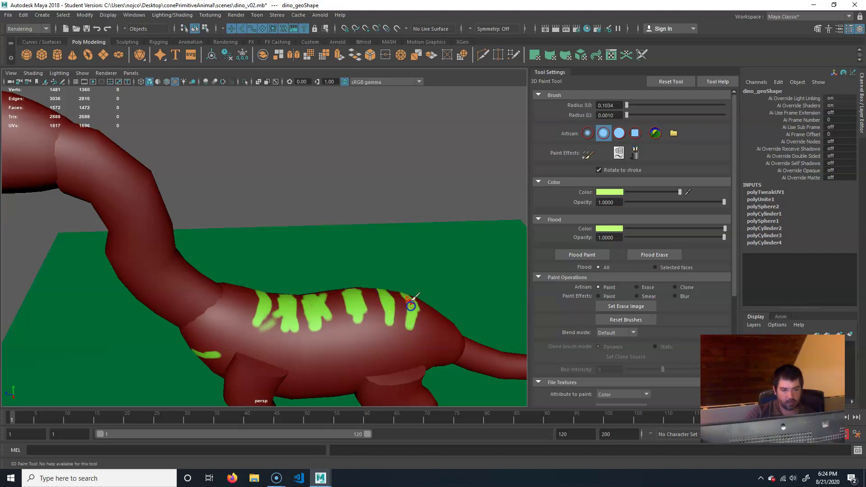
{"action": "mouse_move", "coordinate": [344, 330]}
{"action": "left_mouse_down", "text": "alt"}
{"action": "mouse_move", "coordinate": [304, 329]}
{"action": "mouse_move", "coordinate": [284, 319]}
{"action": "mouse_move", "coordinate": [299, 316]}
{"action": "mouse_move", "coordinate": [273, 309]}
{"action": "mouse_move", "coordinate": [327, 328]}
{"action": "mouse_move", "coordinate": [309, 337]}
{"action": "mouse_move", "coordinate": [393, 321]}
{"action": "left_mouse_up", "text": "alt"}
{"action": "key", "text": "ctrl+z"}
Examine where the green stripes landed on the dinosaur's back, tail, chest and legs.
{"action": "right_click_drag", "start_coordinate": [382, 316], "coordinate": [269, 292], "text": "alt"}
{"action": "middle_click_drag", "start_coordinate": [270, 298], "coordinate": [318, 312], "text": "alt"}
{"action": "right_click_drag", "start_coordinate": [305, 311], "coordinate": [279, 293], "text": "alt"}
{"action": "middle_click_drag", "start_coordinate": [279, 293], "coordinate": [321, 313], "text": "alt"}
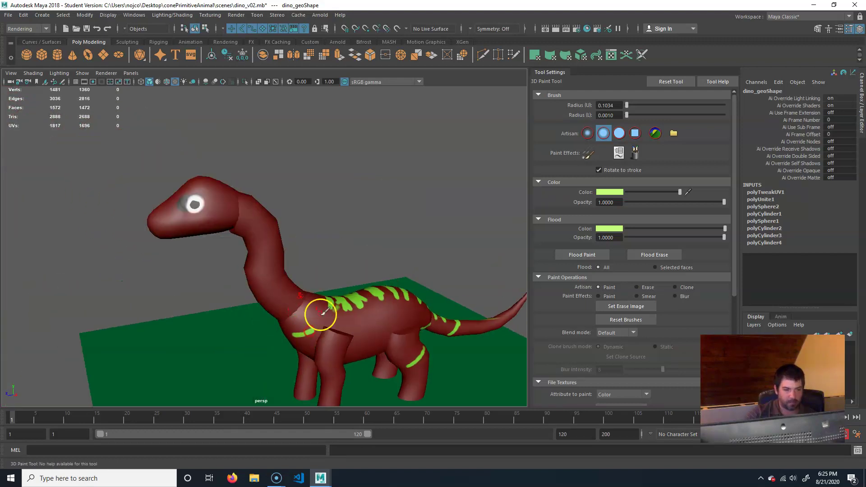
{"action": "left_click_drag", "start_coordinate": [321, 313], "coordinate": [299, 305], "text": "alt"}
{"action": "right_click_drag", "start_coordinate": [300, 305], "coordinate": [361, 320], "text": "alt"}
{"action": "middle_click_drag", "start_coordinate": [360, 320], "coordinate": [325, 278], "text": "alt"}
{"action": "left_click_drag", "start_coordinate": [340, 310], "coordinate": [276, 312], "text": "alt"}
{"action": "right_click_drag", "start_coordinate": [276, 311], "coordinate": [312, 270], "text": "alt"}
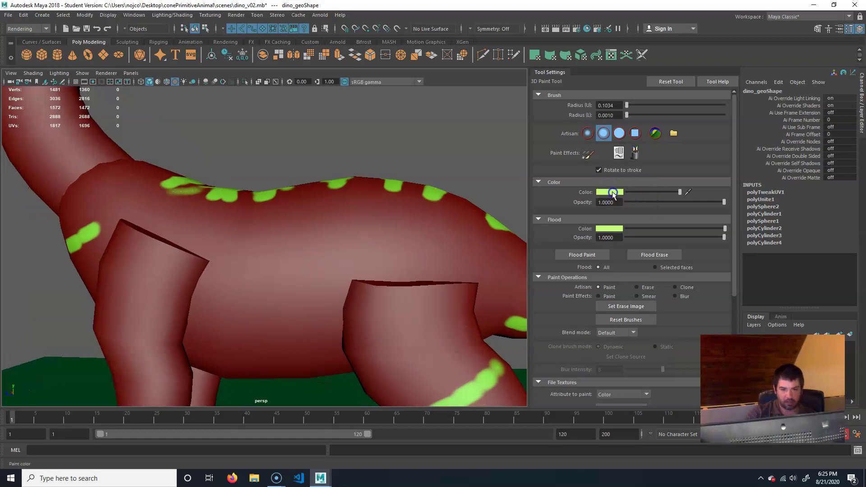
Paint a pink heart outline on the dinosaur's hind thigh with the solid round brush at a radius of about 0.025.
{"action": "left_click", "coordinate": [612, 191]}
{"action": "left_click_drag", "start_coordinate": [638, 216], "coordinate": [624, 217]}
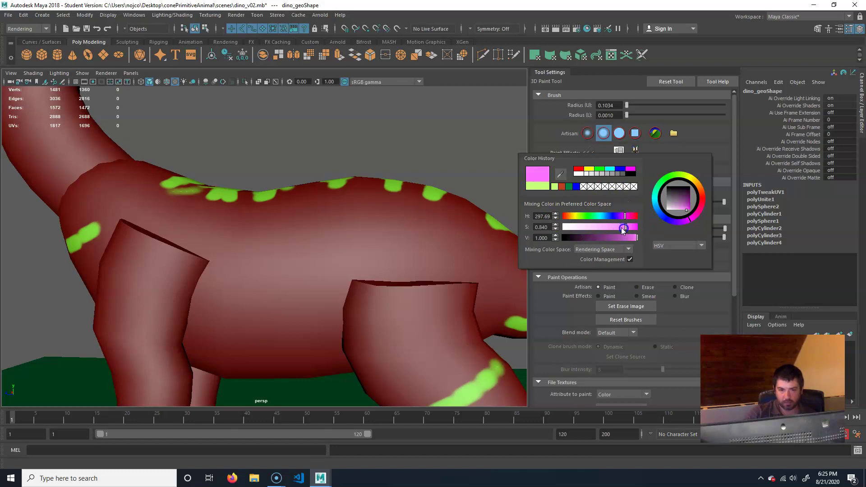
{"action": "left_click", "coordinate": [618, 135]}
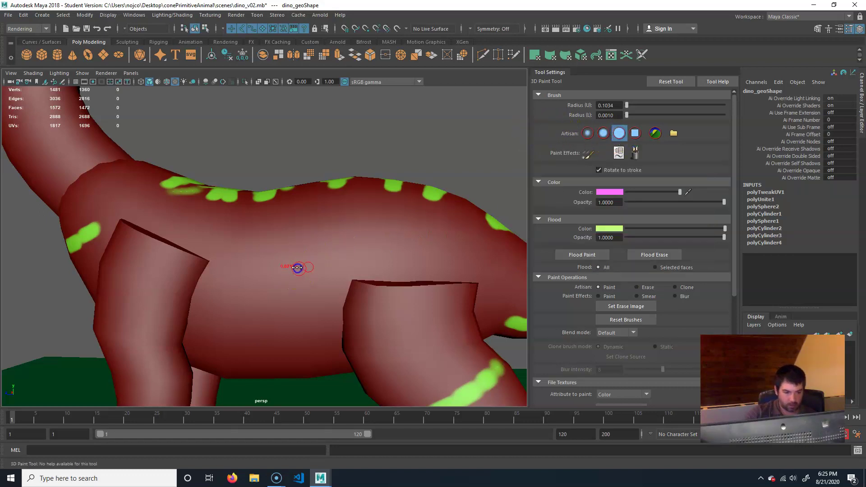
{"action": "middle_click_drag", "start_coordinate": [351, 263], "coordinate": [305, 220], "text": "alt"}
{"action": "left_click_drag", "start_coordinate": [287, 274], "coordinate": [271, 260]}
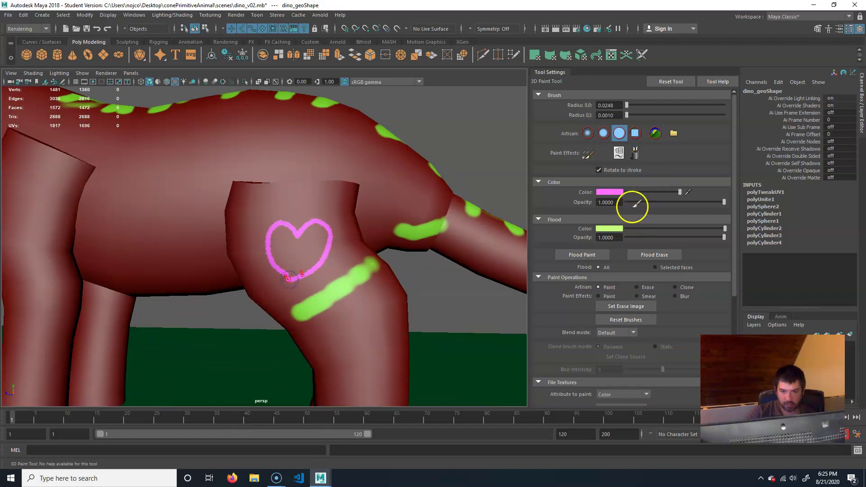
Set the paint color to white and write "mom" inside the heart on the hind thigh.
{"action": "left_click", "coordinate": [612, 192]}
{"action": "left_click_drag", "start_coordinate": [567, 227], "coordinate": [563, 226]}
{"action": "left_click_drag", "start_coordinate": [277, 252], "coordinate": [279, 246]}
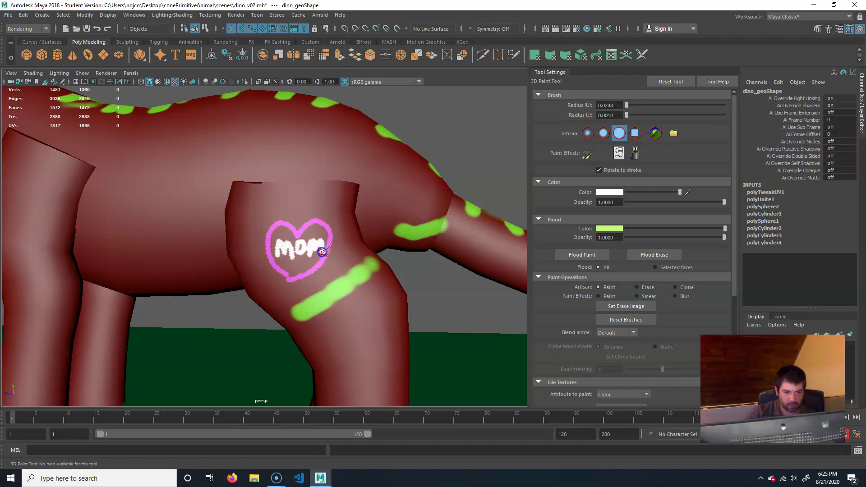
Examine the heart tattoo and the green stripes on the dinosaur's body from several angles.
{"action": "left_click_drag", "start_coordinate": [257, 278], "coordinate": [305, 282], "text": "alt"}
{"action": "right_click_drag", "start_coordinate": [408, 290], "coordinate": [253, 298], "text": "alt"}
{"action": "mouse_move", "coordinate": [293, 269]}
{"action": "middle_mouse_down", "text": "alt"}
{"action": "mouse_move", "coordinate": [342, 332]}
{"action": "mouse_move", "coordinate": [317, 307]}
{"action": "middle_mouse_up", "text": "alt"}
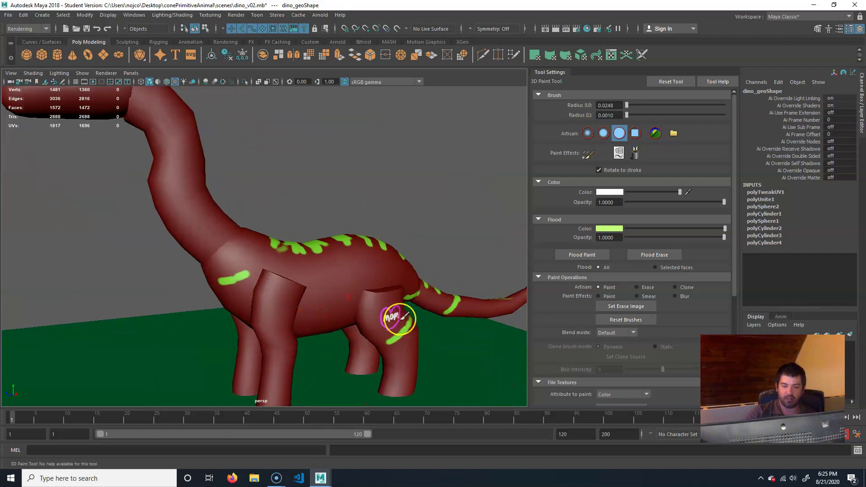
{"action": "middle_click_drag", "start_coordinate": [258, 227], "coordinate": [306, 202], "text": "alt"}
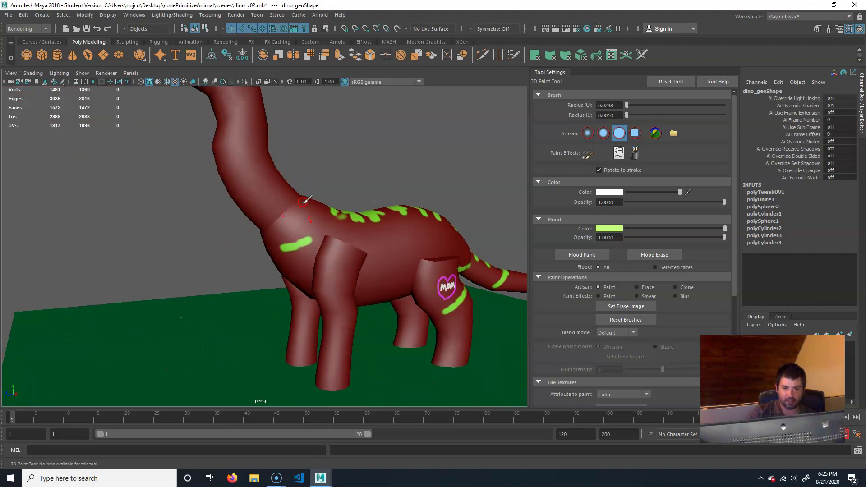
{"action": "left_click_drag", "start_coordinate": [306, 201], "coordinate": [308, 254], "text": "alt"}
{"action": "right_click_drag", "start_coordinate": [371, 272], "coordinate": [292, 275], "text": "alt"}
{"action": "left_click_drag", "start_coordinate": [292, 274], "coordinate": [326, 262], "text": "alt"}
{"action": "right_click_drag", "start_coordinate": [327, 268], "coordinate": [481, 247], "text": "alt"}
{"action": "middle_click_drag", "start_coordinate": [300, 262], "coordinate": [357, 254], "text": "alt"}
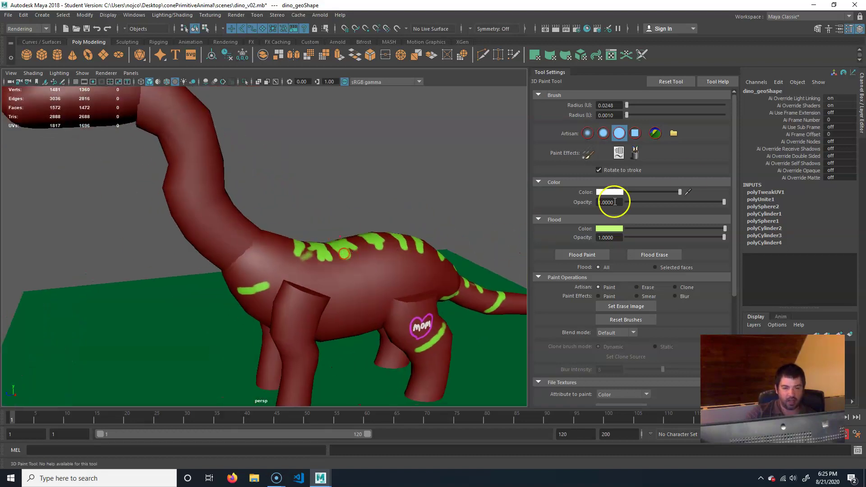
Sample the dinosaur's red skin color for the paint color and darken it to a deep red.
{"action": "left_click", "coordinate": [689, 193]}
{"action": "left_click", "coordinate": [361, 286]}
{"action": "left_click", "coordinate": [688, 193]}
{"action": "left_click", "coordinate": [358, 276]}
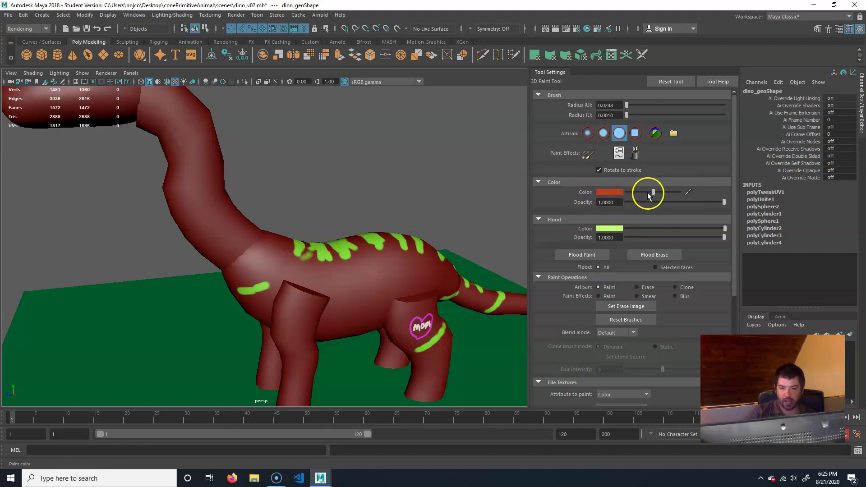
{"action": "left_click_drag", "start_coordinate": [647, 193], "coordinate": [645, 191]}
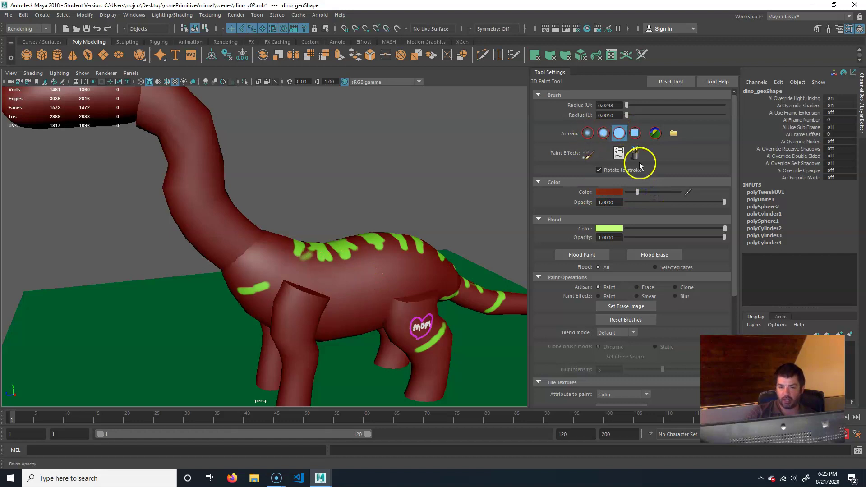
{"action": "left_click_drag", "start_coordinate": [641, 193], "coordinate": [634, 194]}
Choose the soft Gaussian brush, set its radius to about 0.51 and opacity to about 0.23, and dab dark shading on the lower chest.
{"action": "left_click", "coordinate": [588, 133]}
{"action": "left_click", "coordinate": [588, 137]}
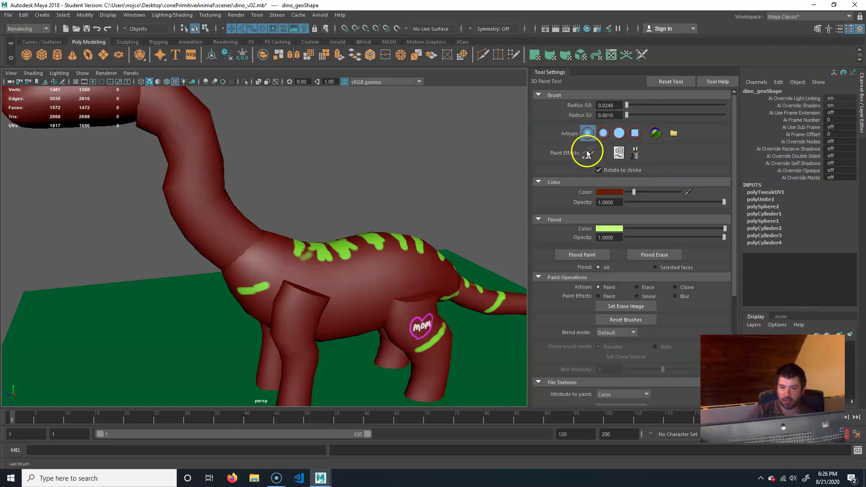
{"action": "left_click_drag", "start_coordinate": [689, 202], "coordinate": [648, 206]}
{"action": "mouse_move", "coordinate": [430, 246]}
{"action": "left_mouse_down", "text": "alt"}
{"action": "mouse_move", "coordinate": [310, 286]}
{"action": "mouse_move", "coordinate": [239, 272]}
{"action": "mouse_move", "coordinate": [286, 299]}
{"action": "mouse_move", "coordinate": [300, 277]}
{"action": "mouse_move", "coordinate": [324, 282]}
{"action": "mouse_move", "coordinate": [336, 269]}
{"action": "mouse_move", "coordinate": [337, 315]}
{"action": "mouse_move", "coordinate": [329, 304]}
{"action": "left_mouse_up", "text": "alt"}
{"action": "left_click", "coordinate": [301, 278]}
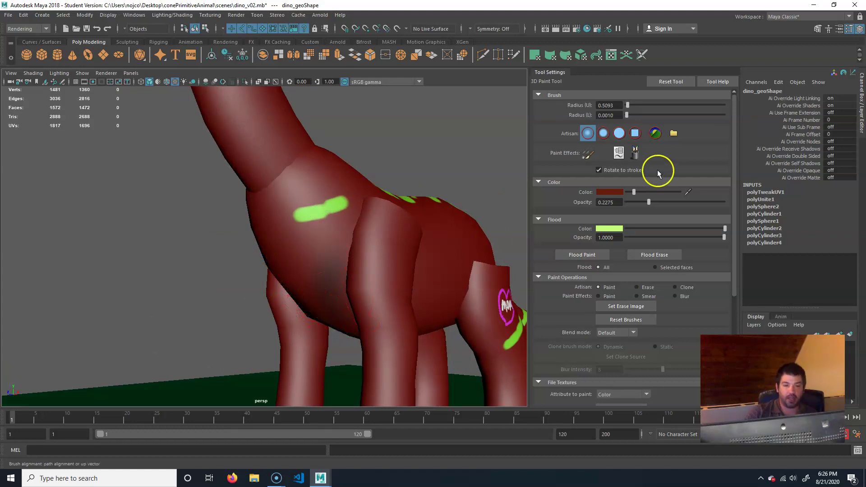
Lower the brush opacity to about 0.055 and paint soft dark red shading along the lower chest and belly.
{"action": "left_click_drag", "start_coordinate": [644, 209], "coordinate": [631, 203]}
{"action": "mouse_move", "coordinate": [334, 286]}
{"action": "left_mouse_down"}
{"action": "mouse_move", "coordinate": [310, 254]}
{"action": "mouse_move", "coordinate": [336, 266]}
{"action": "mouse_move", "coordinate": [337, 256]}
{"action": "left_mouse_up"}
{"action": "mouse_move", "coordinate": [377, 293]}
{"action": "left_mouse_down"}
{"action": "mouse_move", "coordinate": [383, 296]}
{"action": "mouse_move", "coordinate": [368, 287]}
{"action": "mouse_move", "coordinate": [389, 284]}
{"action": "mouse_move", "coordinate": [379, 251]}
{"action": "mouse_move", "coordinate": [333, 259]}
{"action": "mouse_move", "coordinate": [381, 286]}
{"action": "mouse_move", "coordinate": [350, 303]}
{"action": "mouse_move", "coordinate": [321, 296]}
{"action": "mouse_move", "coordinate": [274, 322]}
{"action": "left_mouse_up"}
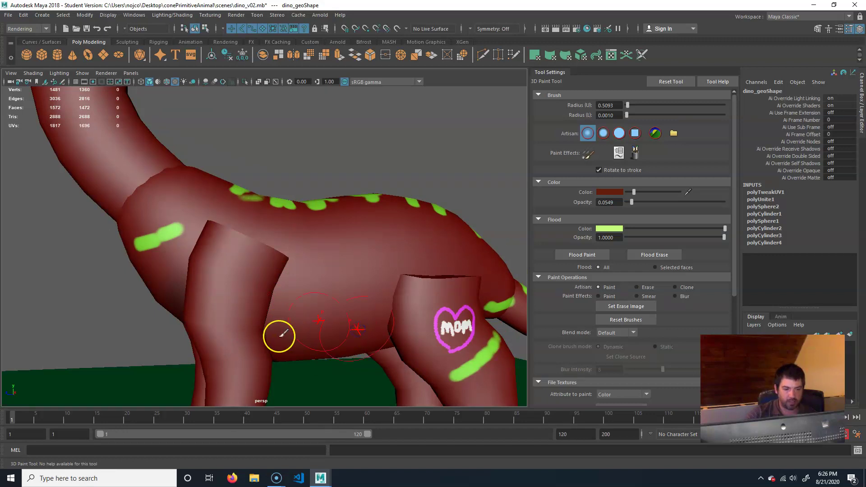
Paint soft dark red shading on the neck, the hind end of the belly, the underside of the tail base and the jaw.
{"action": "mouse_move", "coordinate": [387, 315]}
{"action": "left_mouse_down", "text": "alt"}
{"action": "mouse_move", "coordinate": [390, 322]}
{"action": "mouse_move", "coordinate": [377, 329]}
{"action": "mouse_move", "coordinate": [358, 313]}
{"action": "mouse_move", "coordinate": [359, 281]}
{"action": "left_mouse_up", "text": "alt"}
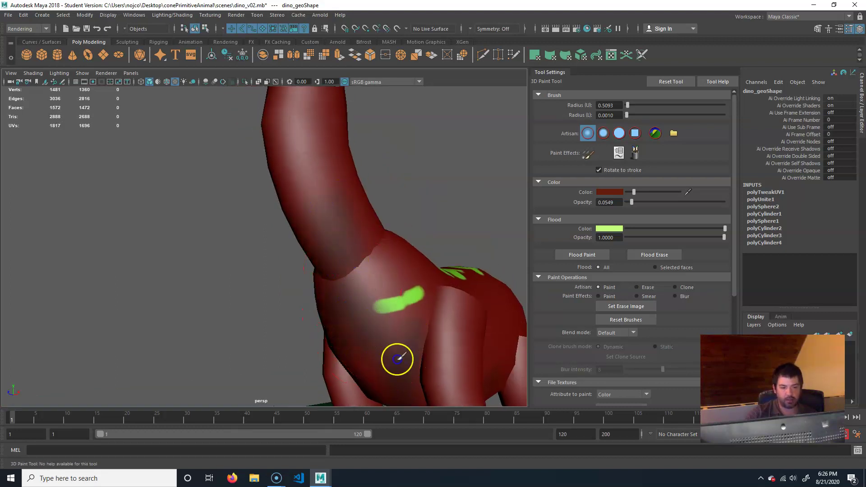
{"action": "mouse_move", "coordinate": [450, 314]}
{"action": "left_mouse_down", "text": "alt"}
{"action": "mouse_move", "coordinate": [423, 305]}
{"action": "mouse_move", "coordinate": [376, 314]}
{"action": "left_mouse_up", "text": "alt"}
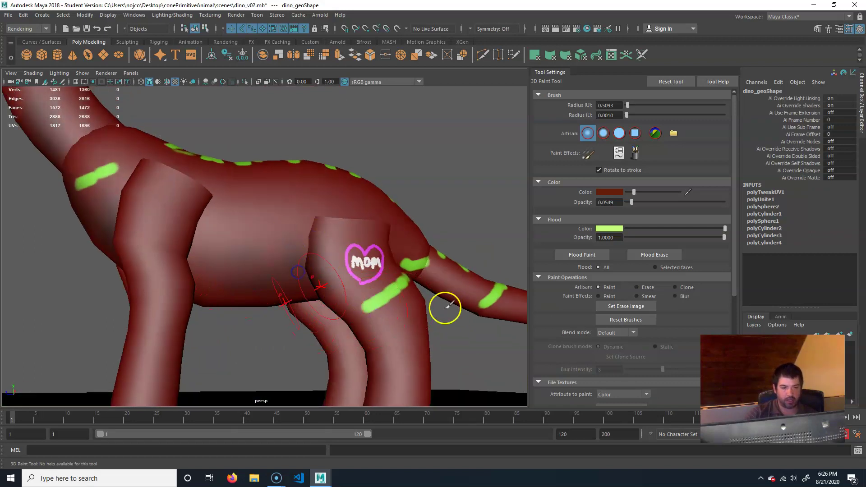
{"action": "left_click_drag", "start_coordinate": [383, 317], "coordinate": [449, 305], "text": "alt"}
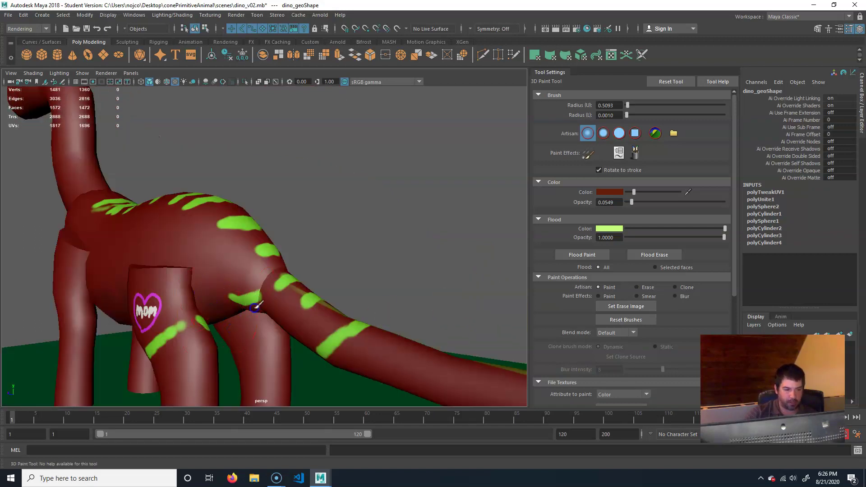
{"action": "mouse_move", "coordinate": [410, 348]}
{"action": "left_mouse_down", "text": "alt"}
{"action": "mouse_move", "coordinate": [174, 241]}
{"action": "mouse_move", "coordinate": [209, 281]}
{"action": "mouse_move", "coordinate": [294, 297]}
{"action": "mouse_move", "coordinate": [207, 270]}
{"action": "mouse_move", "coordinate": [270, 257]}
{"action": "left_mouse_up", "text": "alt"}
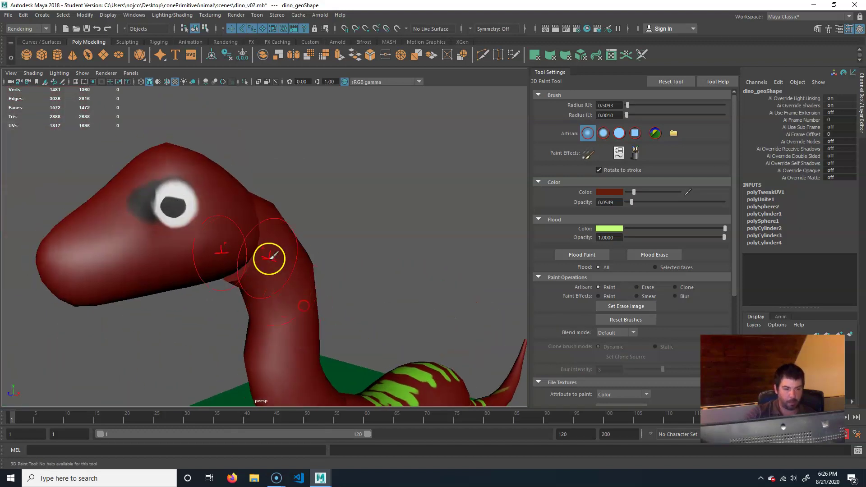
Brighten the paint color to orange-red and paint soft highlights on the top of the head and back of the neck.
{"action": "left_click_drag", "start_coordinate": [634, 192], "coordinate": [667, 193]}
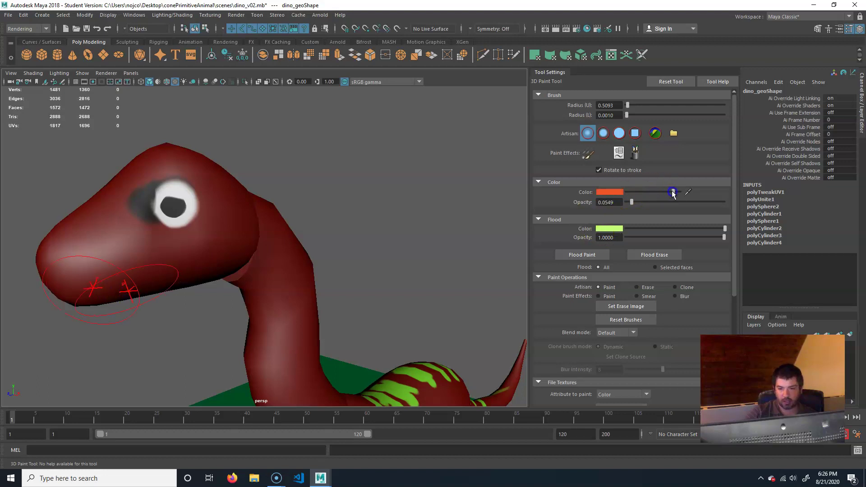
{"action": "left_click_drag", "start_coordinate": [270, 252], "coordinate": [240, 253], "text": "alt"}
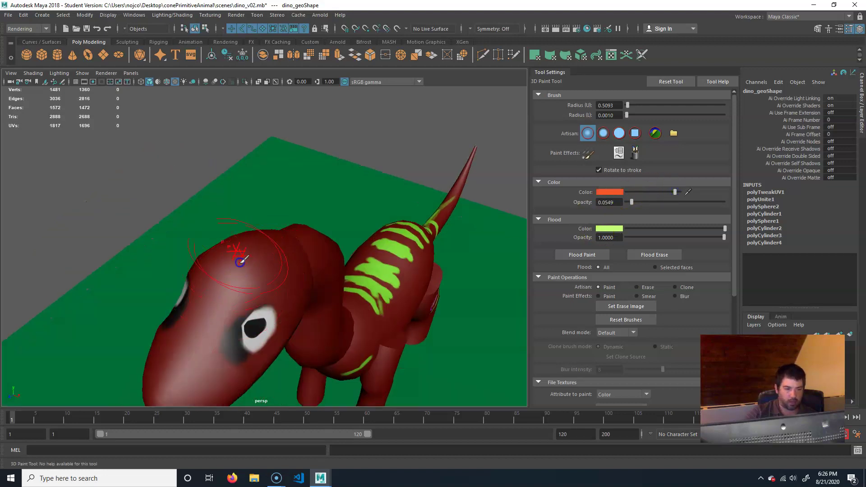
{"action": "left_click_drag", "start_coordinate": [264, 288], "coordinate": [162, 180], "text": "alt"}
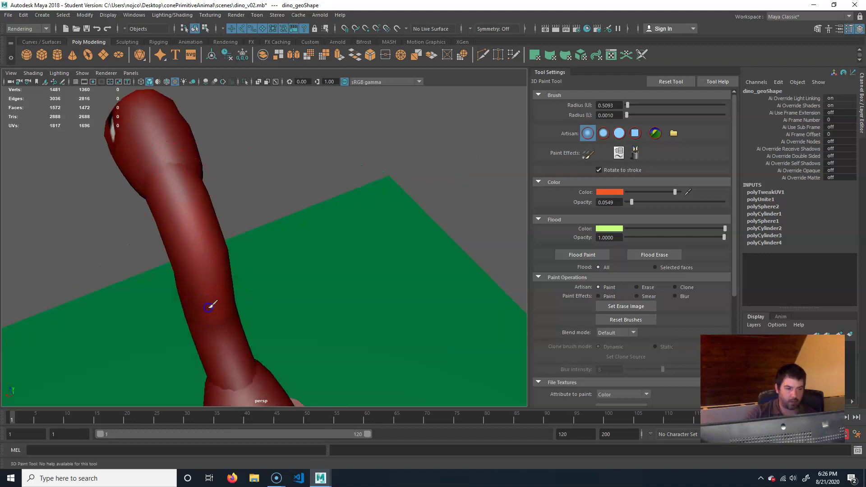
Paint soft orange-red highlights along the dinosaur's back and the top of its tail.
{"action": "left_click_drag", "start_coordinate": [316, 241], "coordinate": [334, 253], "text": "alt"}
{"action": "mouse_move", "coordinate": [334, 253]}
{"action": "middle_mouse_down", "text": "alt"}
{"action": "mouse_move", "coordinate": [306, 278]}
{"action": "mouse_move", "coordinate": [252, 263]}
{"action": "middle_mouse_up", "text": "alt"}
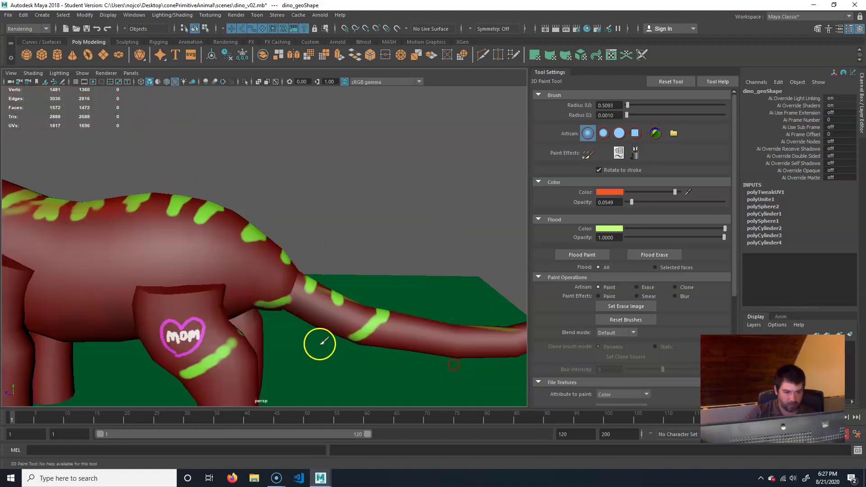
{"action": "mouse_move", "coordinate": [319, 344]}
{"action": "left_mouse_down", "text": "alt"}
{"action": "mouse_move", "coordinate": [285, 307]}
{"action": "mouse_move", "coordinate": [126, 187]}
{"action": "mouse_move", "coordinate": [210, 221]}
{"action": "mouse_move", "coordinate": [172, 192]}
{"action": "mouse_move", "coordinate": [269, 271]}
{"action": "left_mouse_up", "text": "alt"}
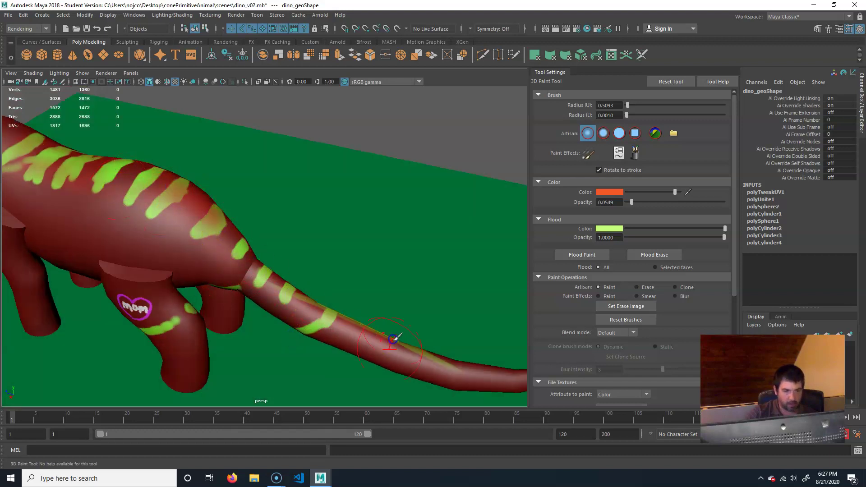
{"action": "left_click_drag", "start_coordinate": [187, 289], "coordinate": [294, 260], "text": "alt"}
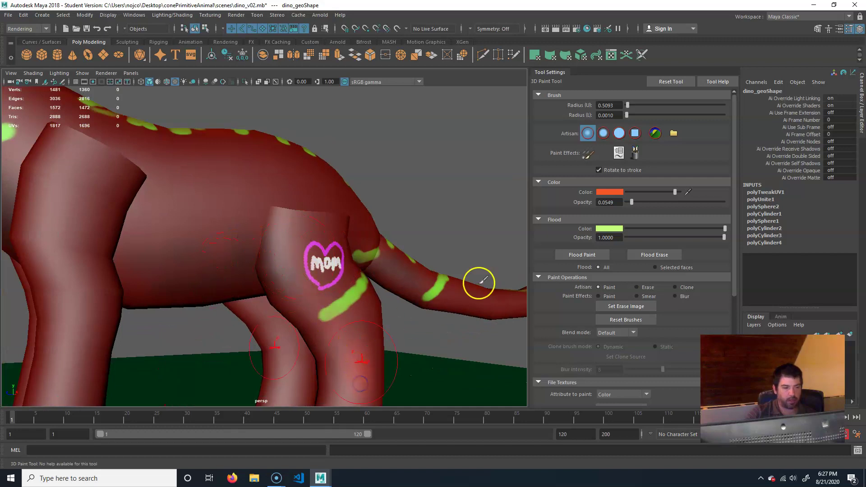
Paint soft orange-red highlights on the front and hind legs and the side of the body.
{"action": "left_click_drag", "start_coordinate": [159, 185], "coordinate": [202, 196], "text": "alt"}
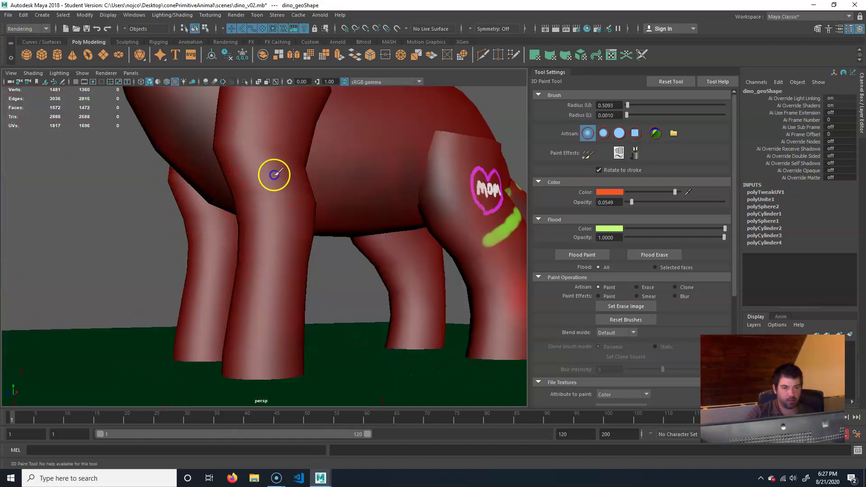
{"action": "mouse_move", "coordinate": [279, 122]}
{"action": "left_mouse_down"}
{"action": "mouse_move", "coordinate": [362, 159]}
{"action": "mouse_move", "coordinate": [348, 213]}
{"action": "mouse_move", "coordinate": [361, 197]}
{"action": "mouse_move", "coordinate": [325, 307]}
{"action": "mouse_move", "coordinate": [340, 310]}
{"action": "left_mouse_up"}
{"action": "mouse_move", "coordinate": [189, 316]}
{"action": "left_mouse_down"}
{"action": "mouse_move", "coordinate": [214, 288]}
{"action": "mouse_move", "coordinate": [243, 285]}
{"action": "left_mouse_up"}
{"action": "scroll", "coordinate": [298, 293], "scroll_direction": "down", "scroll_amount": 5}
{"action": "scroll", "coordinate": [296, 278], "scroll_direction": "up", "scroll_amount": 3}
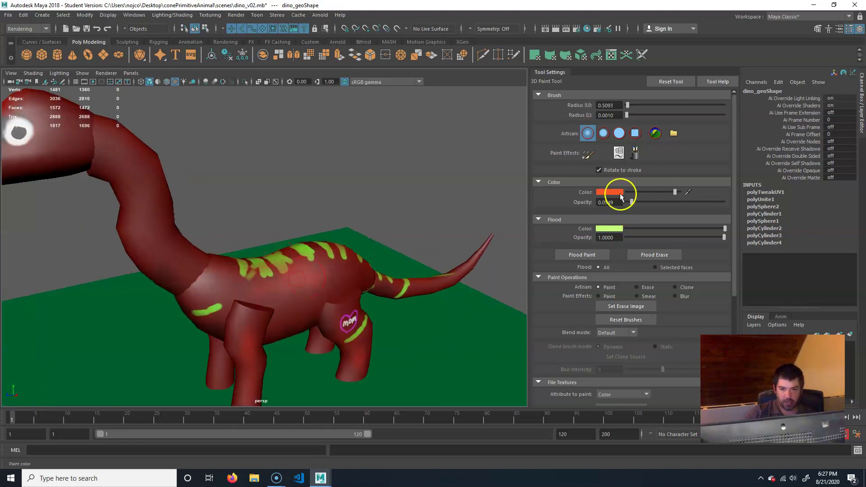
Set the paint color to a light tan with hue about 23 and saturation about 0.65, and paint the throat and front of the neck.
{"action": "left_click", "coordinate": [608, 193]}
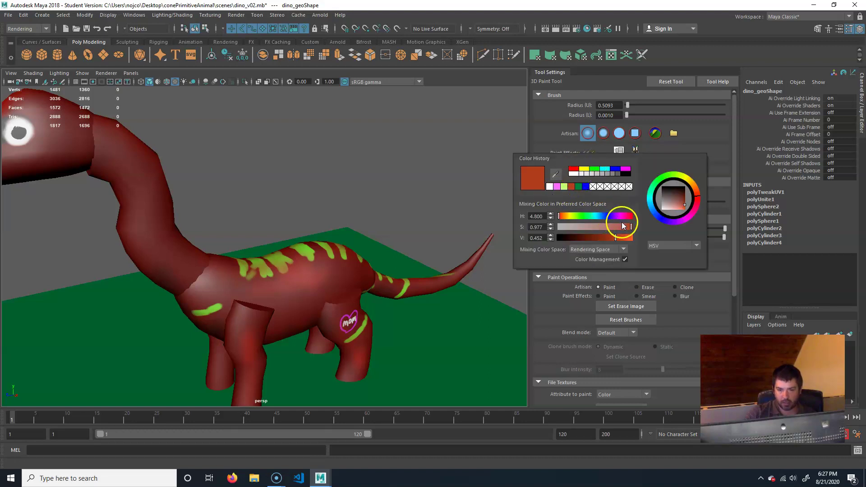
{"action": "left_click_drag", "start_coordinate": [560, 216], "coordinate": [563, 219]}
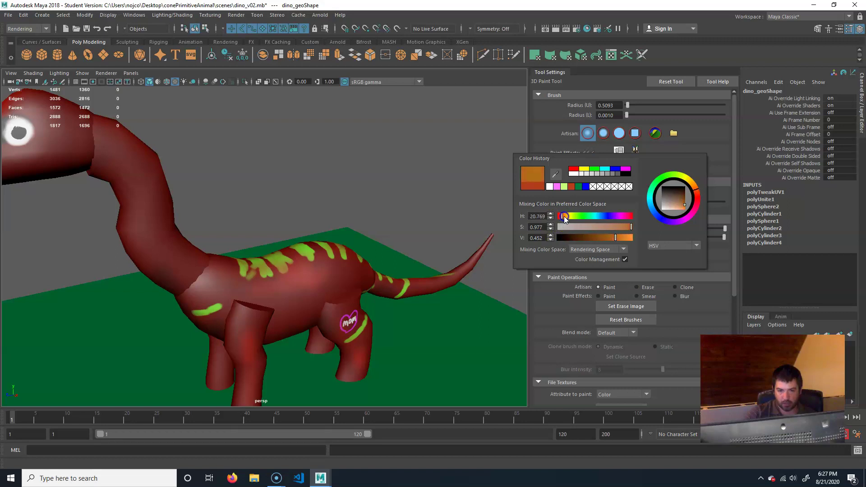
{"action": "left_click_drag", "start_coordinate": [624, 227], "coordinate": [605, 228]}
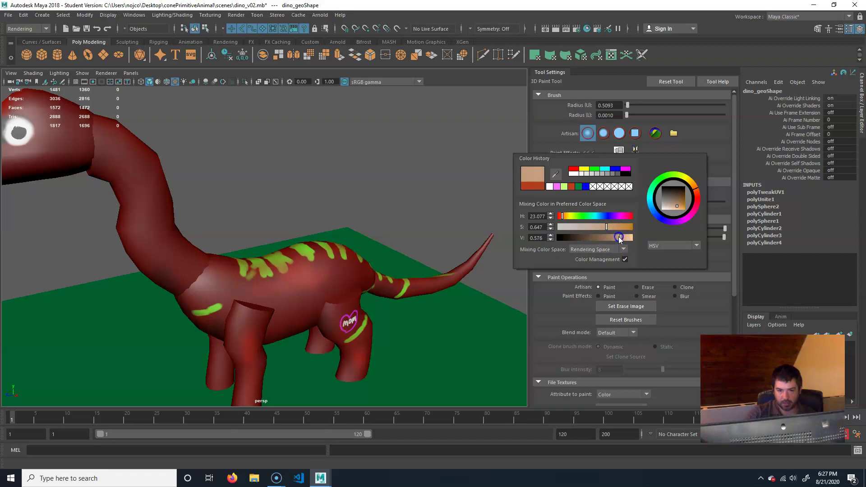
{"action": "mouse_move", "coordinate": [257, 290]}
{"action": "left_mouse_down", "text": "alt"}
{"action": "mouse_move", "coordinate": [184, 232]}
{"action": "mouse_move", "coordinate": [254, 355]}
{"action": "left_mouse_up", "text": "alt"}
{"action": "left_click_drag", "start_coordinate": [265, 172], "coordinate": [289, 193]}
{"action": "mouse_move", "coordinate": [264, 148]}
{"action": "left_mouse_down"}
{"action": "mouse_move", "coordinate": [287, 169]}
{"action": "mouse_move", "coordinate": [265, 158]}
{"action": "mouse_move", "coordinate": [276, 156]}
{"action": "left_mouse_up"}
{"action": "mouse_move", "coordinate": [315, 276]}
{"action": "left_mouse_down"}
{"action": "mouse_move", "coordinate": [306, 314]}
{"action": "mouse_move", "coordinate": [300, 304]}
{"action": "left_mouse_up"}
{"action": "left_click_drag", "start_coordinate": [284, 205], "coordinate": [287, 208]}
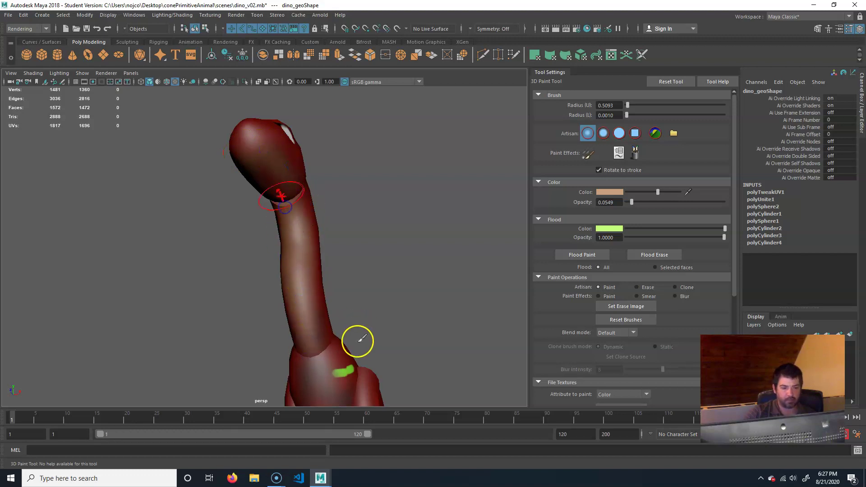
Paint soft tan shading over the lower neck, chest, belly and tail base.
{"action": "left_click_drag", "start_coordinate": [379, 340], "coordinate": [361, 342], "text": "alt"}
{"action": "middle_click_drag", "start_coordinate": [355, 347], "coordinate": [364, 326], "text": "alt"}
{"action": "left_click_drag", "start_coordinate": [364, 326], "coordinate": [309, 270], "text": "alt"}
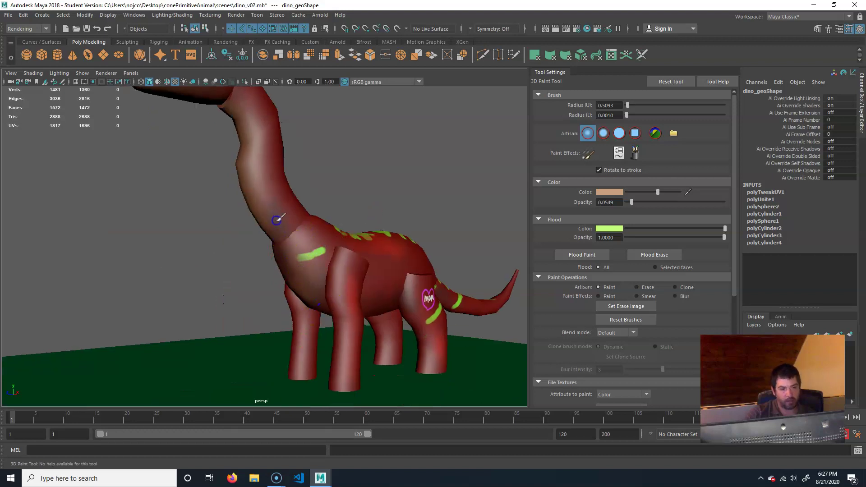
{"action": "left_click_drag", "start_coordinate": [407, 325], "coordinate": [385, 311], "text": "alt"}
{"action": "left_click_drag", "start_coordinate": [410, 324], "coordinate": [406, 320], "text": "alt"}
{"action": "mouse_move", "coordinate": [326, 310]}
{"action": "left_mouse_down"}
{"action": "mouse_move", "coordinate": [371, 286]}
{"action": "mouse_move", "coordinate": [301, 299]}
{"action": "mouse_move", "coordinate": [390, 320]}
{"action": "left_mouse_up"}
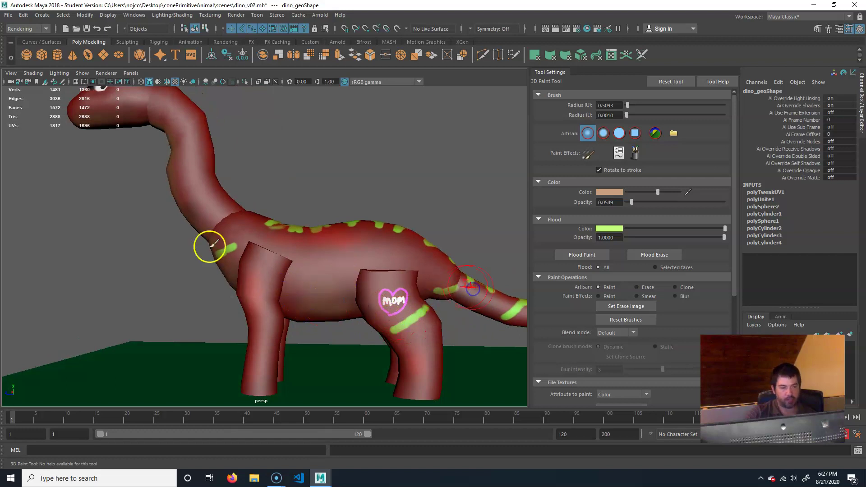
Switch from the 3D Paint Tool to the Move tool and close the tool settings.
{"action": "mouse_move", "coordinate": [277, 271]}
{"action": "left_mouse_down", "text": "alt"}
{"action": "mouse_move", "coordinate": [303, 290]}
{"action": "mouse_move", "coordinate": [257, 273]}
{"action": "mouse_move", "coordinate": [460, 280]}
{"action": "mouse_move", "coordinate": [224, 280]}
{"action": "left_mouse_up", "text": "alt"}
{"action": "scroll", "coordinate": [279, 278], "scroll_direction": "up", "scroll_amount": 2}
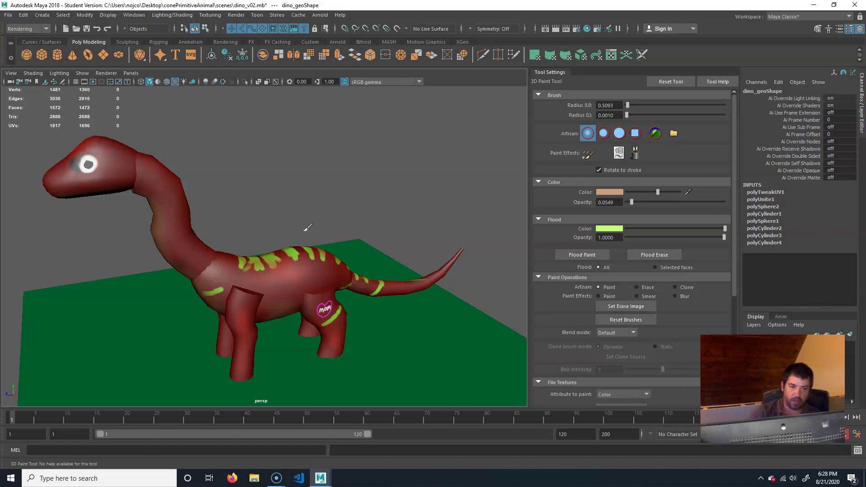
{"action": "left_click_drag", "start_coordinate": [309, 236], "coordinate": [360, 235], "text": "alt"}
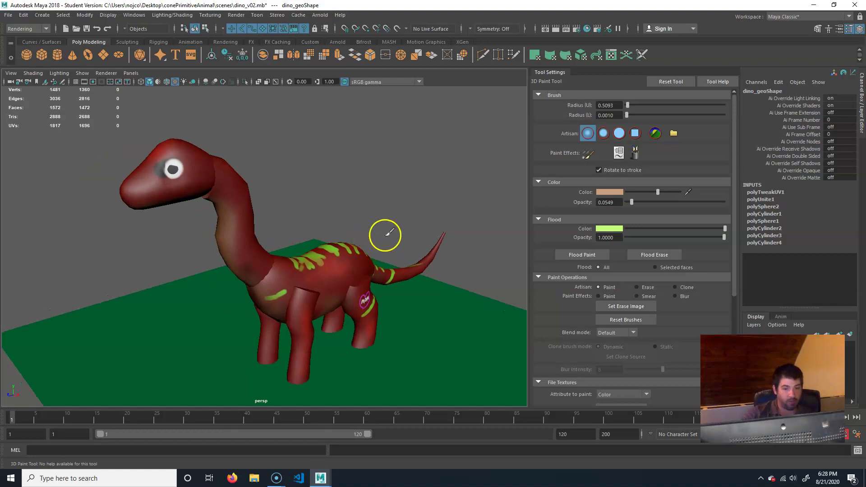
{"action": "left_click_drag", "start_coordinate": [320, 156], "coordinate": [347, 161], "text": "alt"}
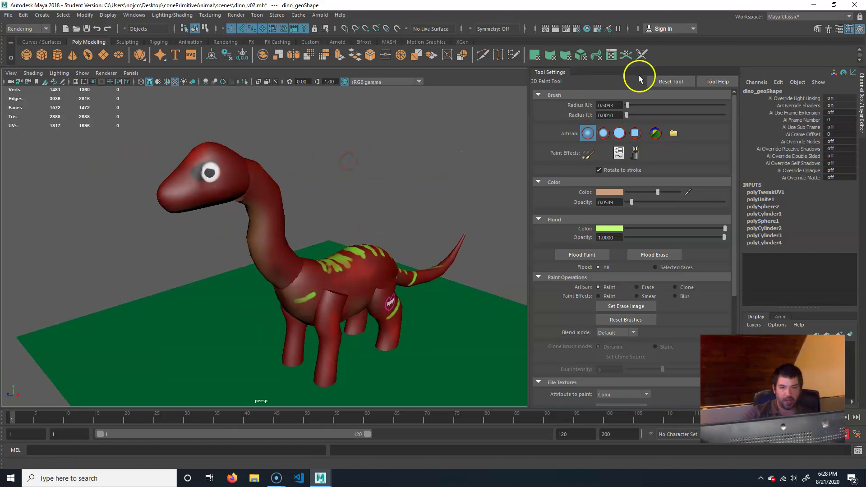
{"action": "key", "text": "w"}
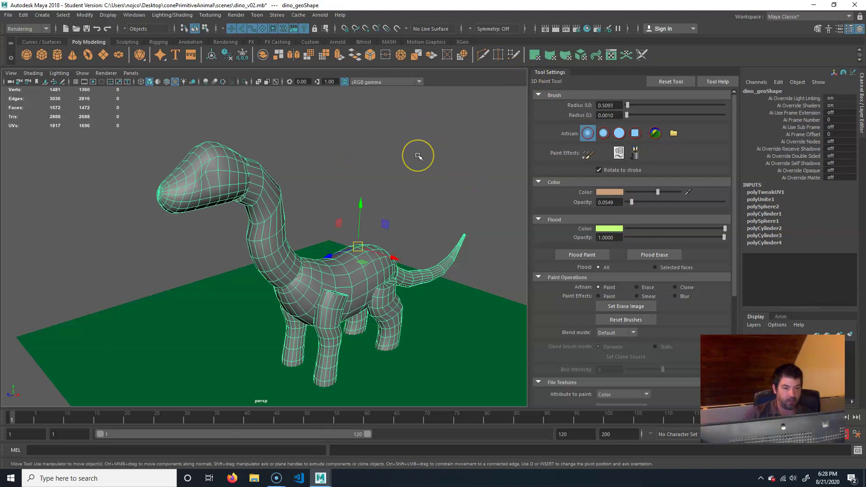
{"action": "left_click_drag", "start_coordinate": [565, 71], "coordinate": [481, 151]}
{"action": "left_click", "coordinate": [760, 88]}
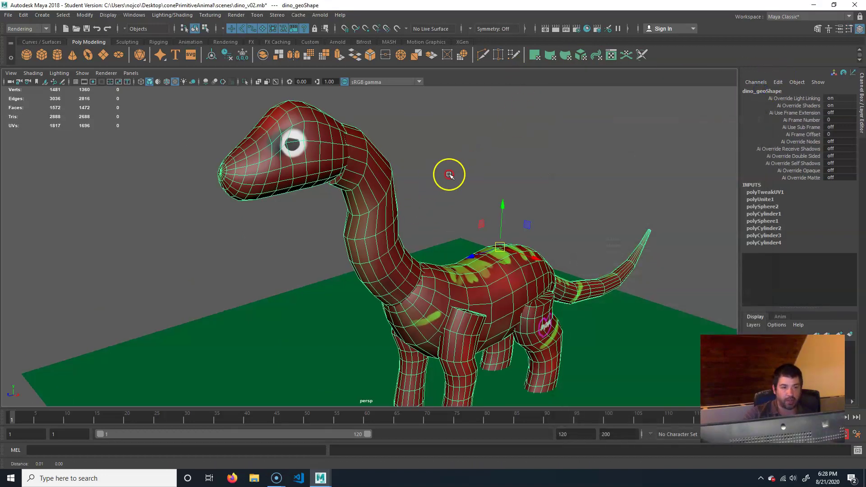
Compare the dinosaur in the viewport with textures off and on, as wireframe, shaded, and with the default material.
{"action": "left_click", "coordinate": [175, 82]}
{"action": "left_click", "coordinate": [175, 82]}
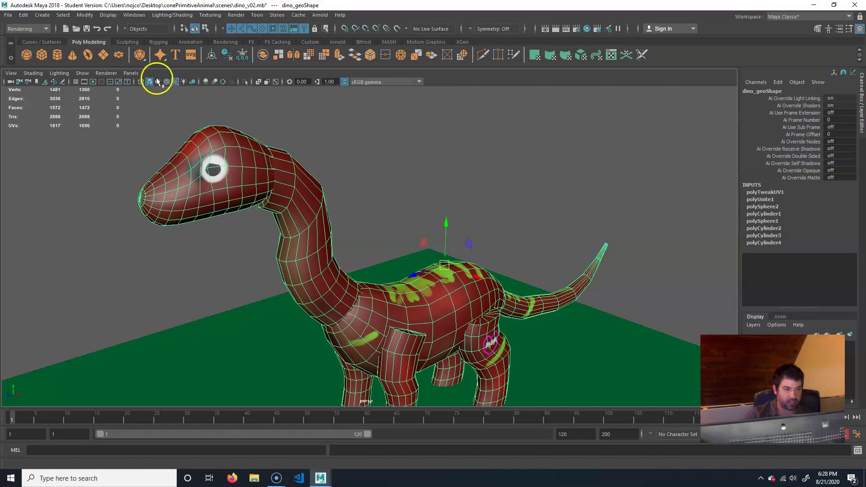
{"action": "left_click", "coordinate": [141, 81]}
{"action": "left_click", "coordinate": [150, 81]}
{"action": "left_click", "coordinate": [158, 82]}
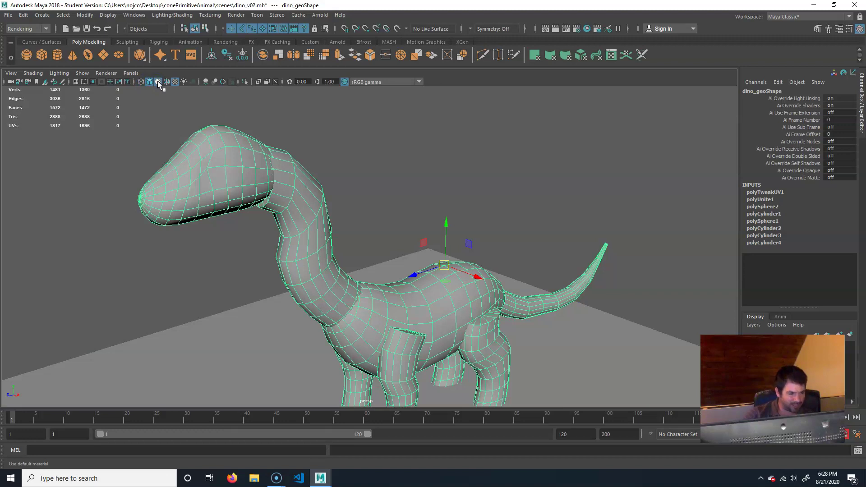
{"action": "left_click", "coordinate": [158, 83]}
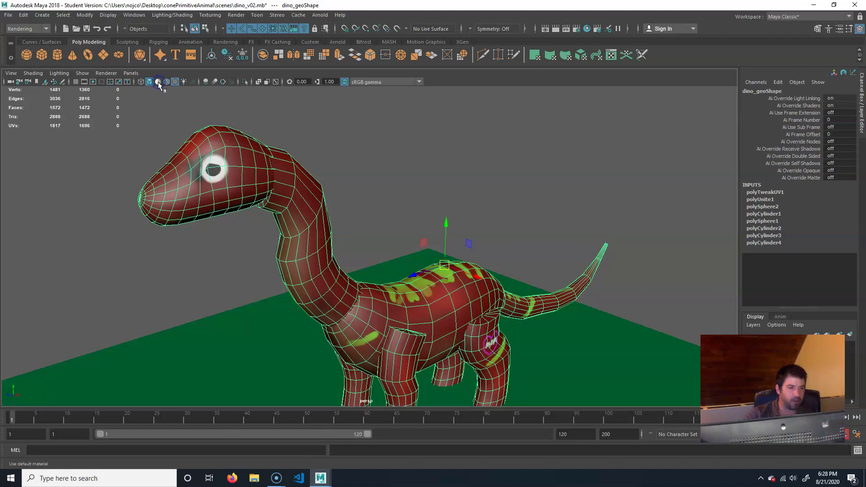
Compare the viewport with wireframe on shaded, all lights and textures toggled on and off.
{"action": "left_click", "coordinate": [166, 82]}
{"action": "left_click", "coordinate": [167, 83]}
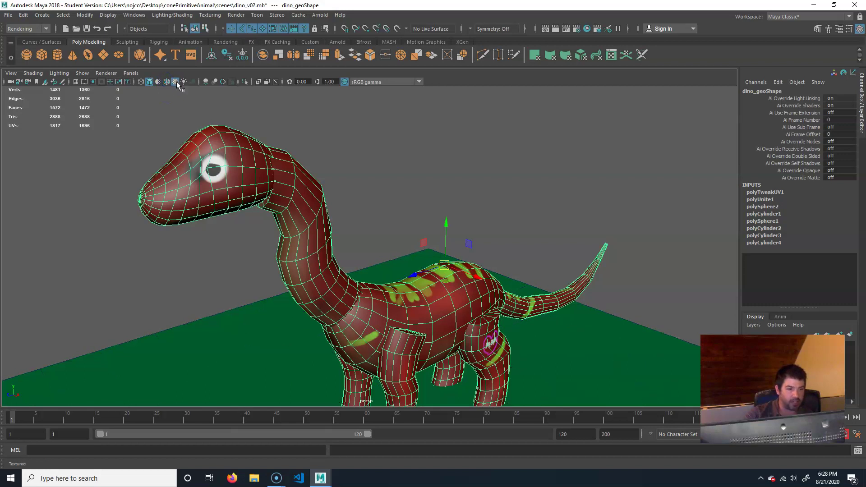
{"action": "left_click", "coordinate": [183, 82]}
{"action": "left_click", "coordinate": [184, 82]}
{"action": "left_click", "coordinate": [174, 81]}
{"action": "left_click", "coordinate": [174, 82]}
{"action": "left_click", "coordinate": [184, 82]}
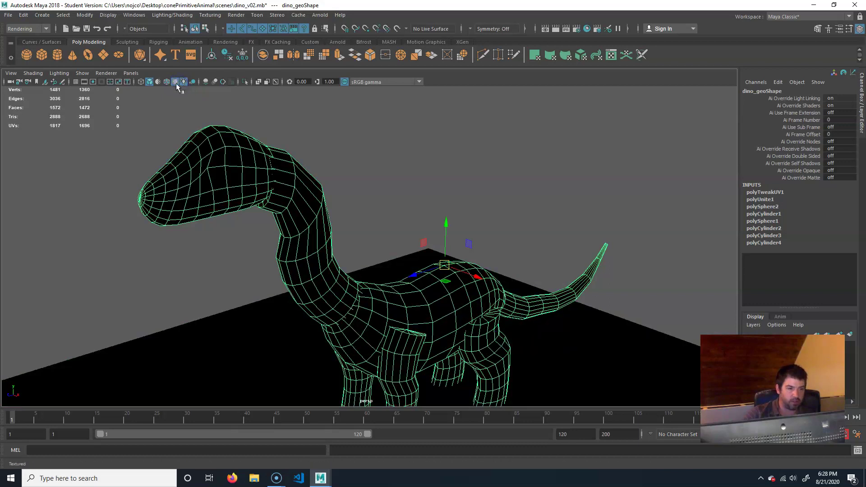
{"action": "left_click", "coordinate": [184, 81]}
{"action": "left_click_drag", "start_coordinate": [329, 159], "coordinate": [420, 208], "text": "alt"}
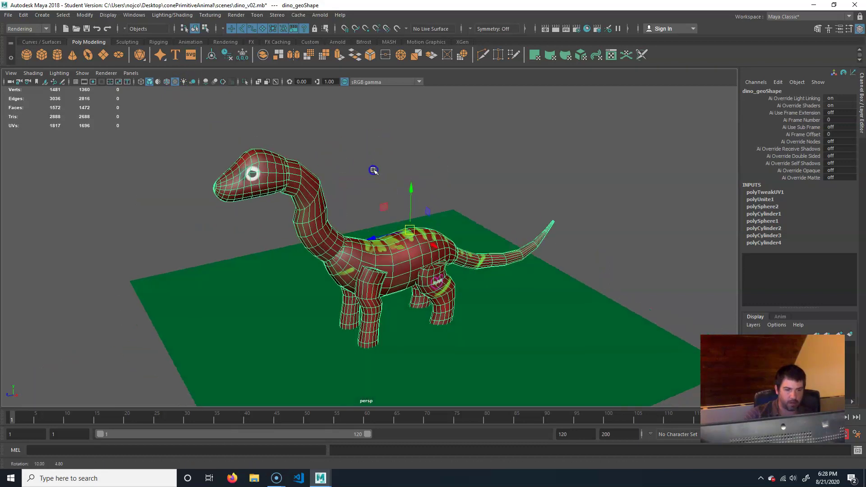
{"action": "middle_click_drag", "start_coordinate": [420, 207], "coordinate": [362, 197], "text": "alt"}
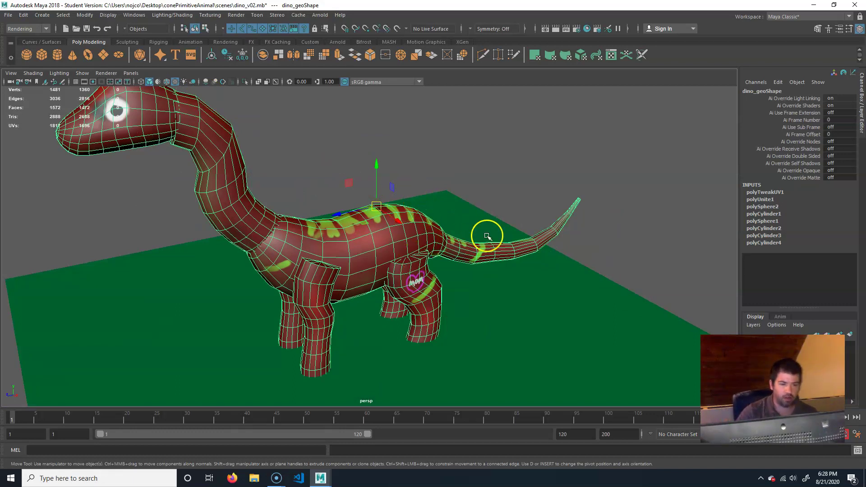
{"action": "right_click_drag", "start_coordinate": [486, 237], "coordinate": [397, 238], "text": "alt"}
{"action": "middle_click_drag", "start_coordinate": [397, 237], "coordinate": [407, 266], "text": "alt"}
{"action": "left_click_drag", "start_coordinate": [408, 275], "coordinate": [341, 273], "text": "alt"}
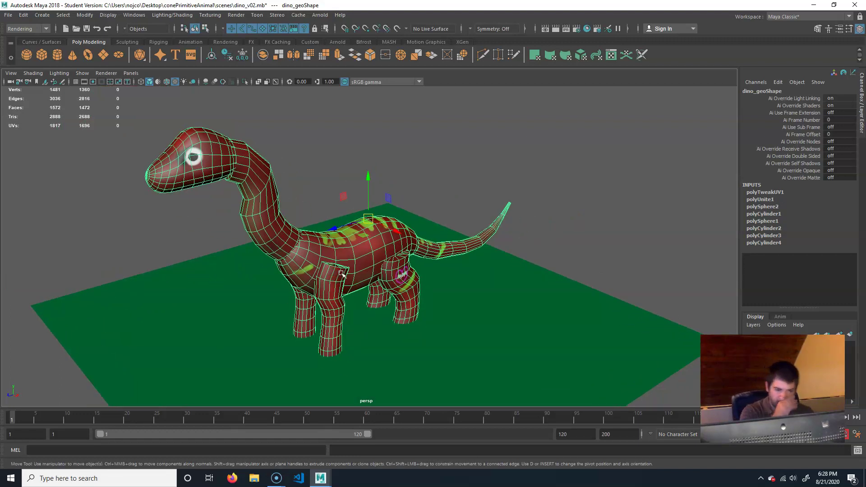